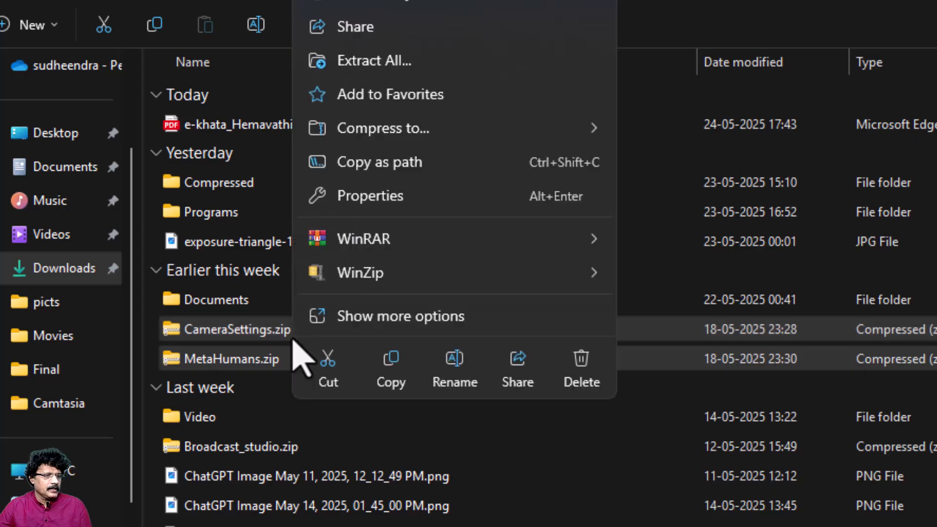
Step: Move CameraSettings.zip and MetaHumans.zip from Downloads into the unreal_projects folder on drive D
{"action": "left_click", "coordinate": [328, 369]}
{"action": "left_click", "coordinate": [69, 470]}
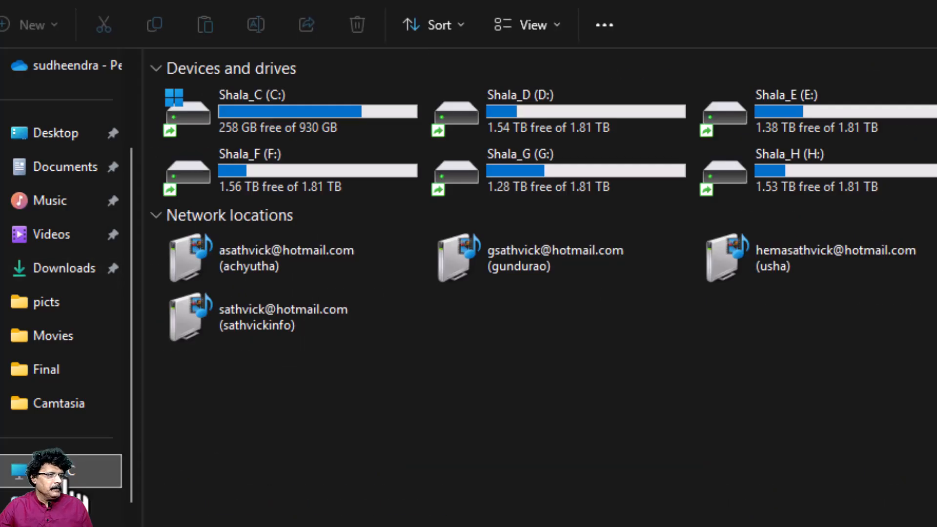
{"action": "double_click", "coordinate": [528, 135]}
{"action": "scroll", "coordinate": [390, 347], "scroll_direction": "down", "scroll_amount": 2}
{"action": "double_click", "coordinate": [276, 363]}
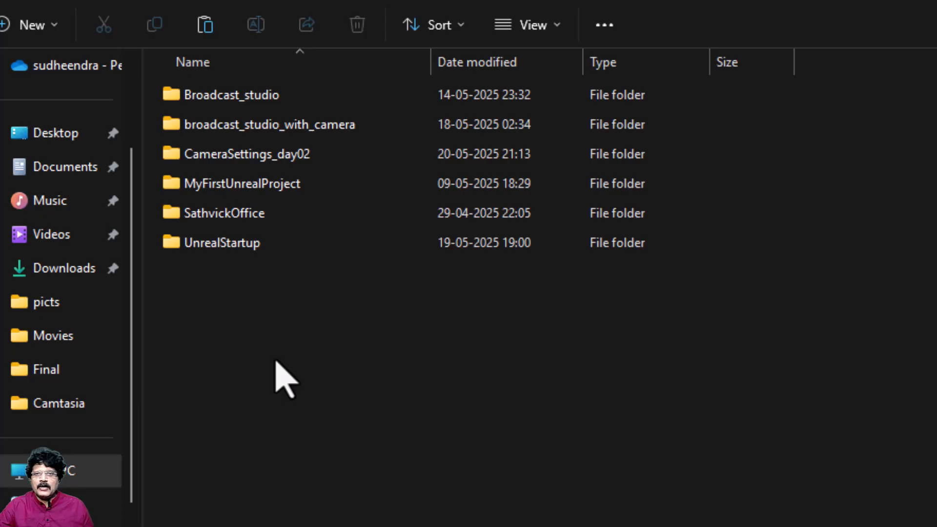
{"action": "right_click", "coordinate": [253, 315]}
{"action": "left_click", "coordinate": [278, 345]}
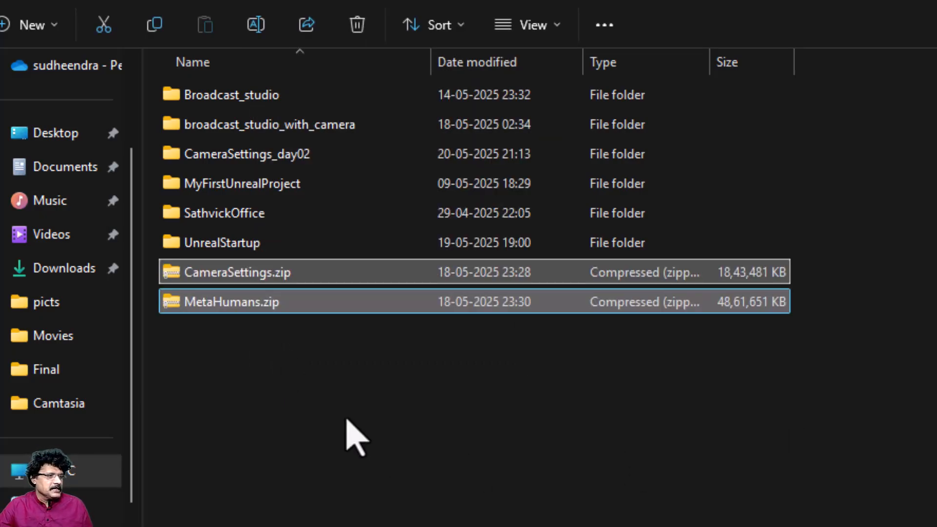
Step: Extract CameraSettings.zip to D:\unreal_projects\CameraSettings
{"action": "left_click", "coordinate": [274, 434]}
{"action": "left_click", "coordinate": [249, 279]}
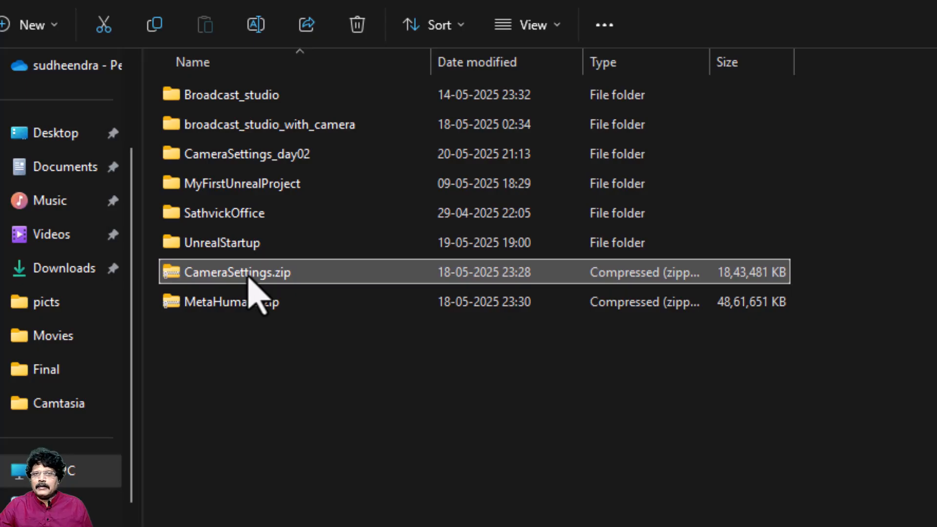
{"action": "right_click", "coordinate": [249, 280]}
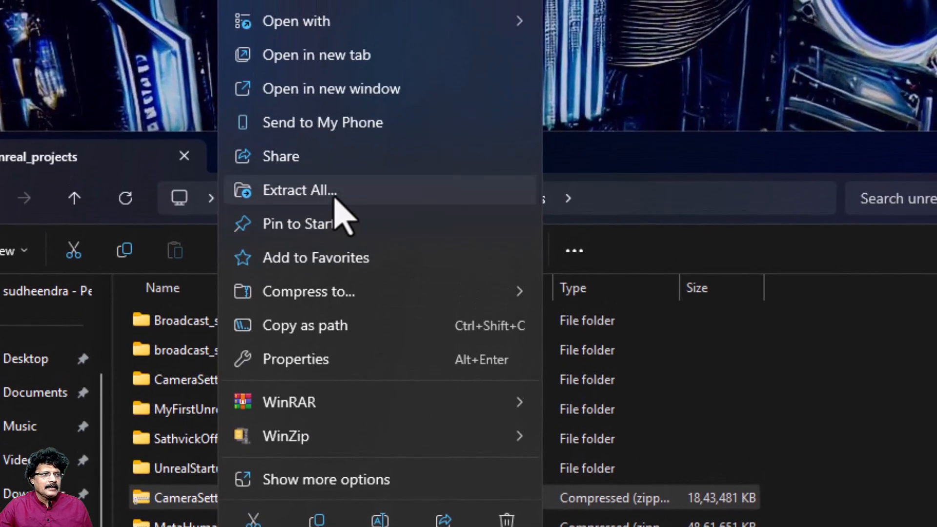
{"action": "left_click", "coordinate": [313, 190]}
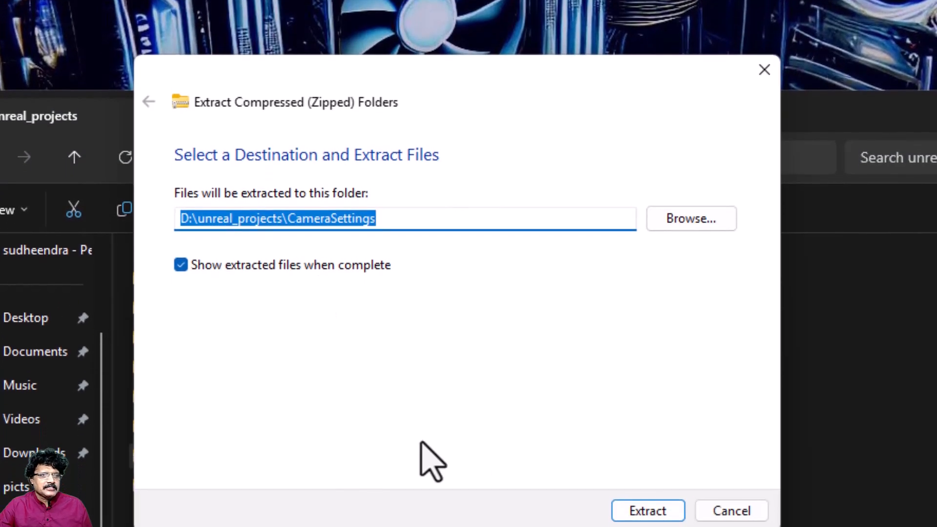
{"action": "left_click", "coordinate": [643, 503]}
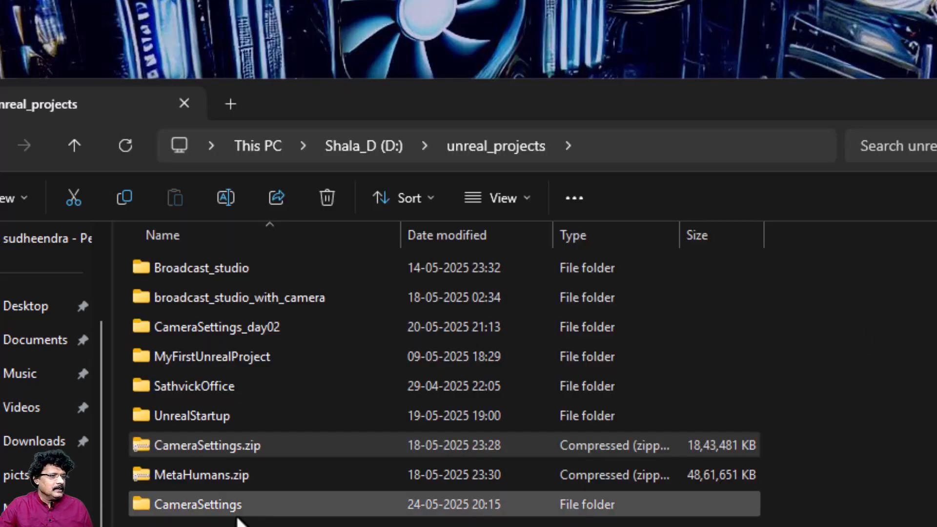
Step: Extract MetaHumans.zip to its own folder inside unreal_projects
{"action": "left_click", "coordinate": [215, 483]}
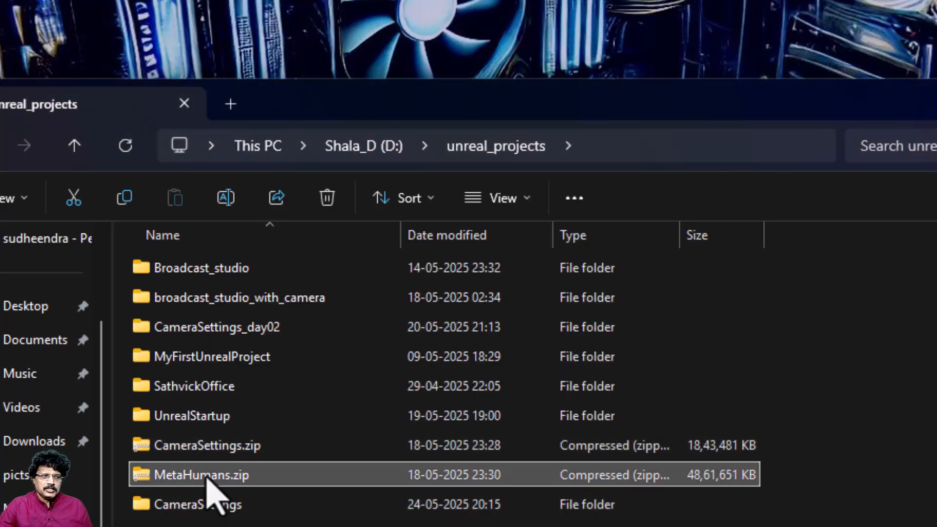
{"action": "right_click", "coordinate": [207, 478]}
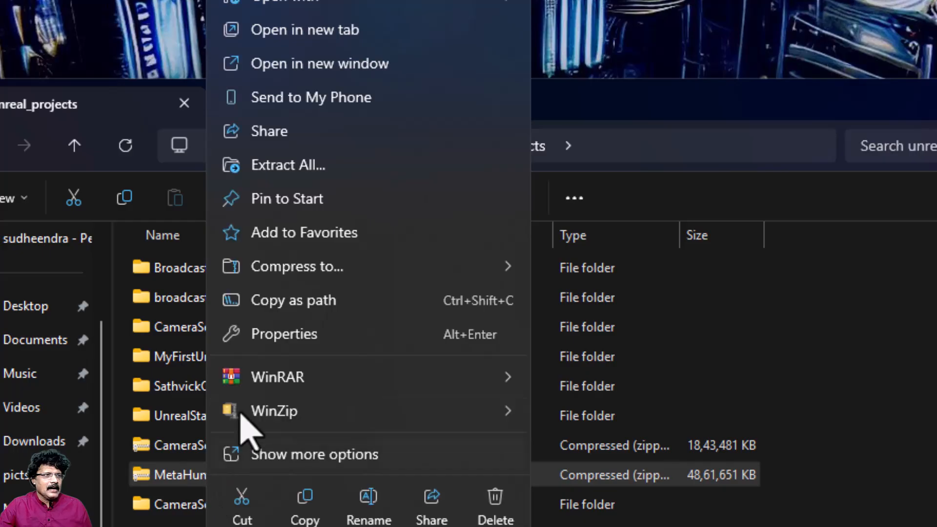
{"action": "left_click", "coordinate": [286, 166]}
{"action": "left_click", "coordinate": [640, 500]}
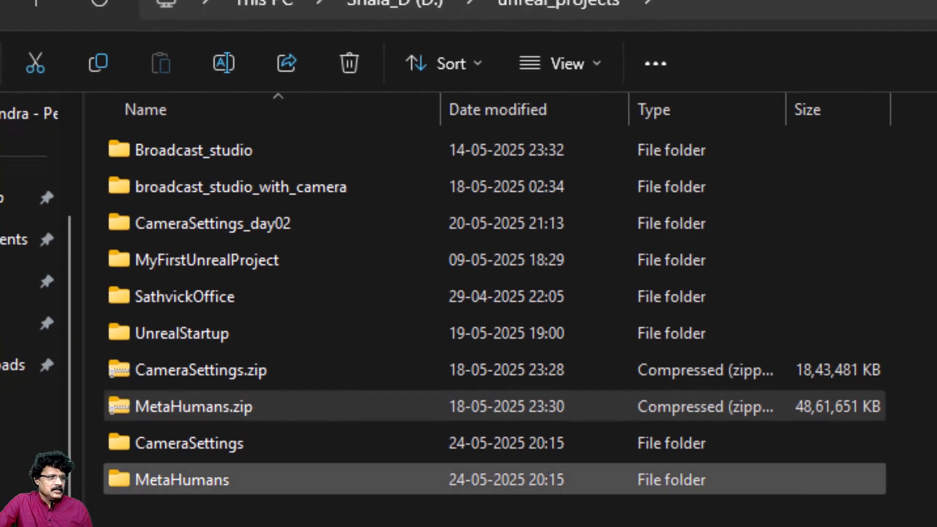
Step: Move the extracted MetaHumans folder into the INT_VC folder under CameraSettings\Content
{"action": "left_click", "coordinate": [184, 489]}
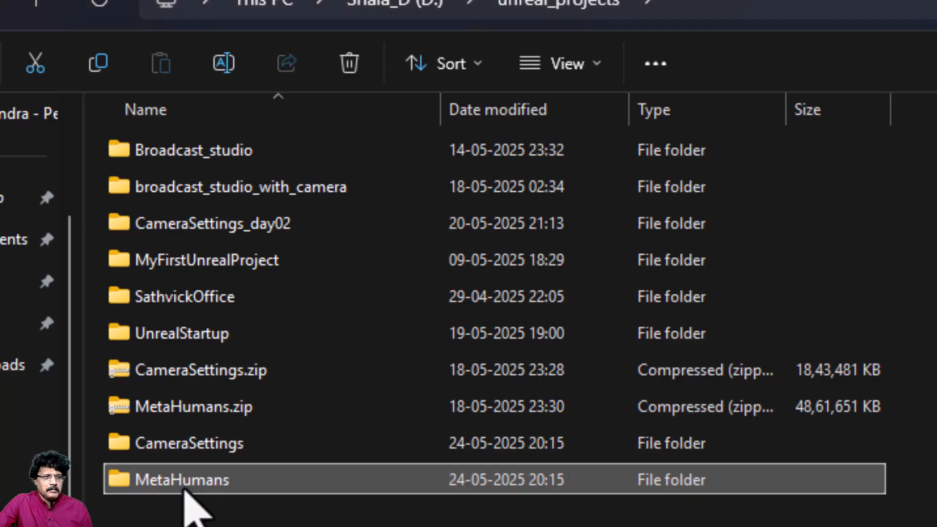
{"action": "right_click", "coordinate": [185, 490]}
{"action": "left_click", "coordinate": [228, 514]}
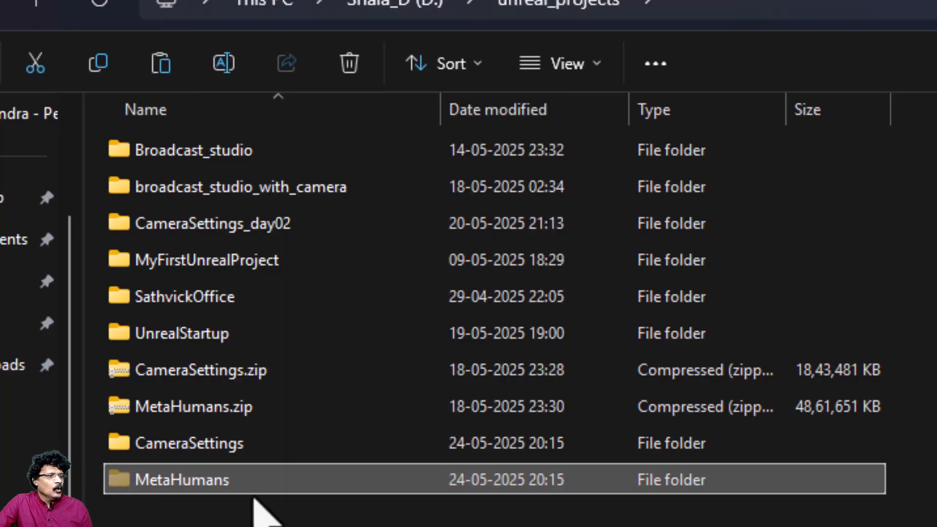
{"action": "double_click", "coordinate": [243, 457]}
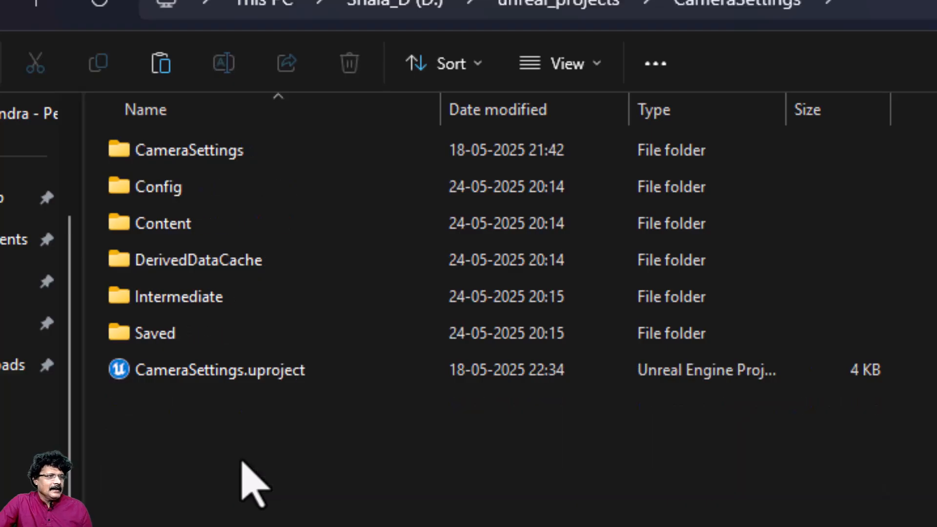
{"action": "double_click", "coordinate": [274, 226]}
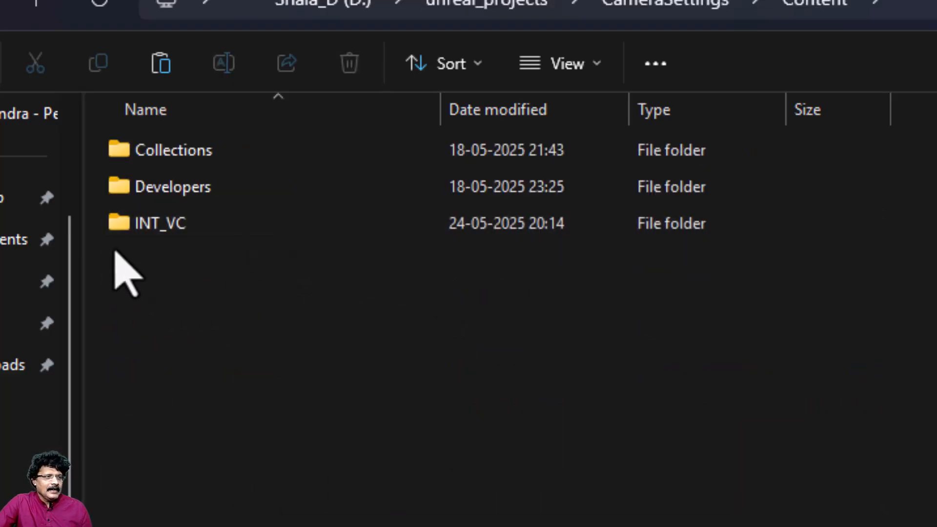
{"action": "double_click", "coordinate": [187, 229]}
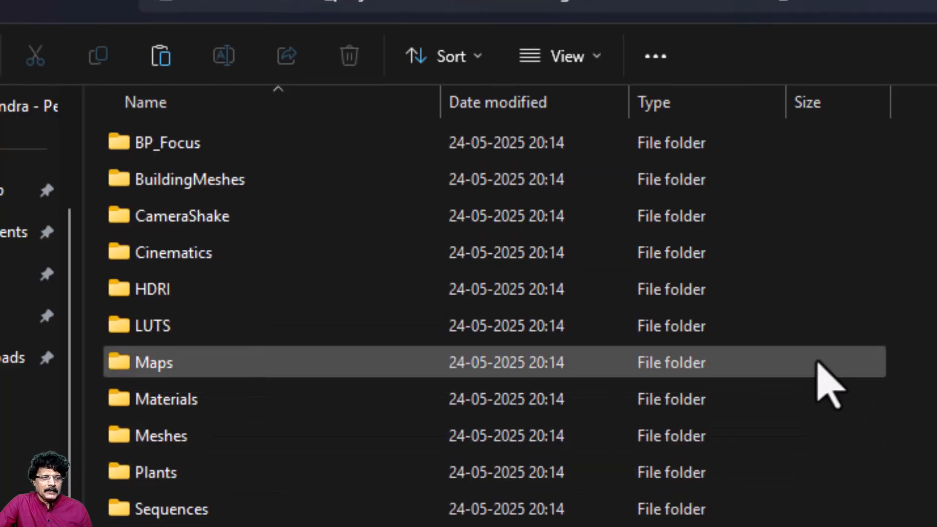
{"action": "right_click", "coordinate": [406, 436]}
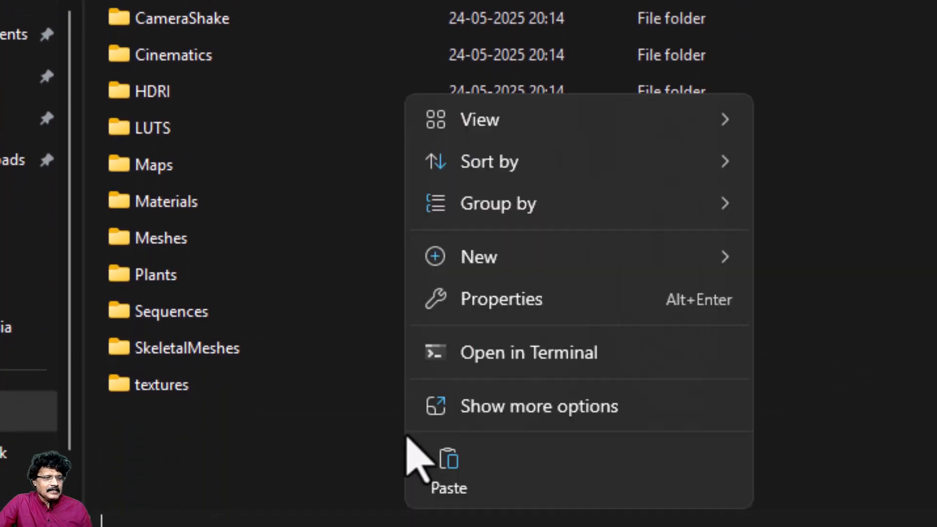
{"action": "left_click", "coordinate": [435, 466]}
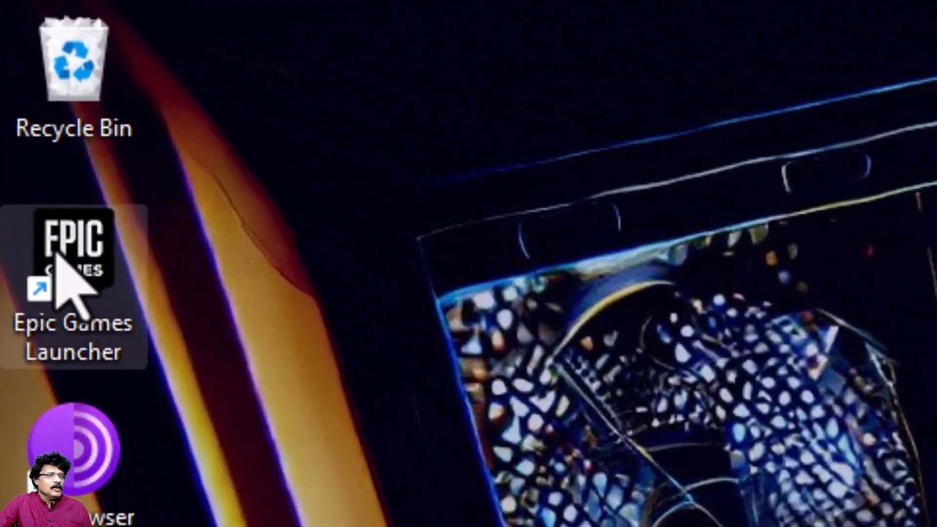
Step: Switch to the Epic Games Launcher and open the CameraSettings project from the Unreal Engine library
{"action": "double_click", "coordinate": [56, 252]}
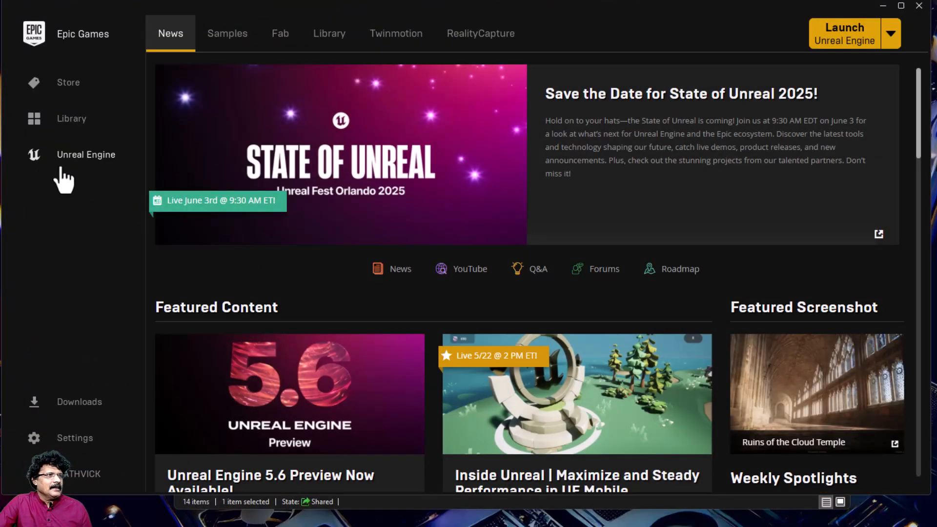
{"action": "left_click", "coordinate": [322, 34]}
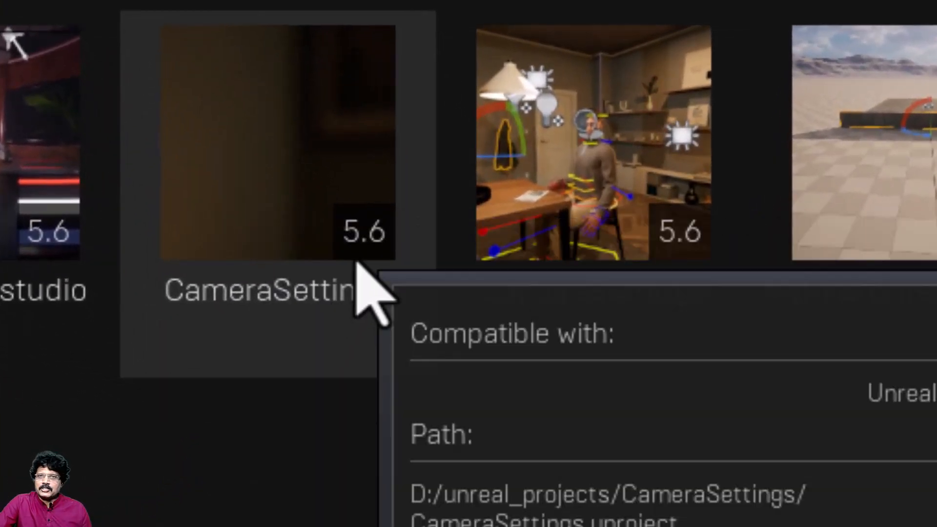
{"action": "double_click", "coordinate": [282, 157]}
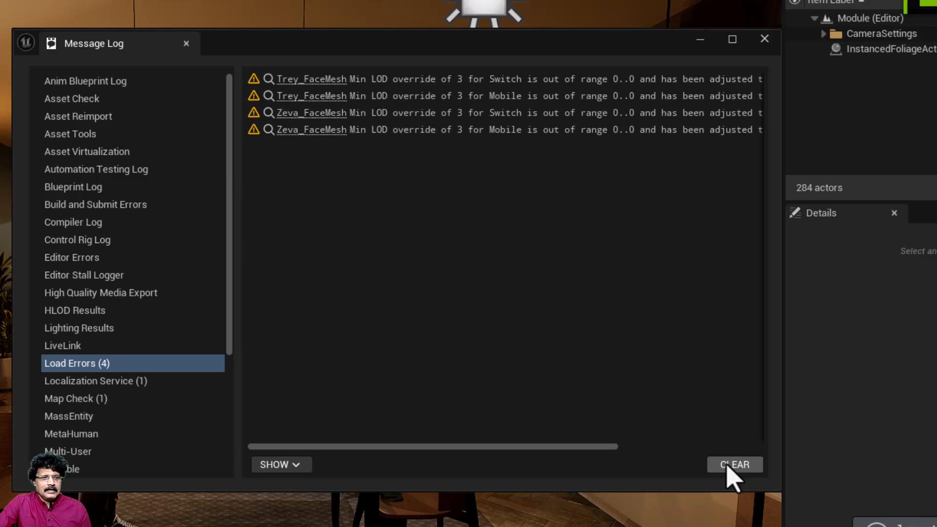
Step: Clear the load errors, close the Message Log and decline re-opening the previous asset editor
{"action": "left_click", "coordinate": [732, 466]}
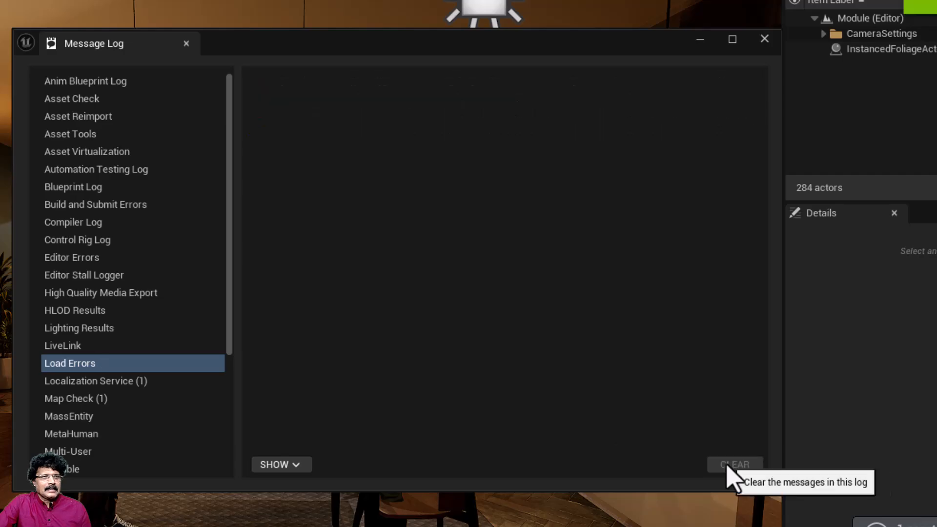
{"action": "left_click", "coordinate": [766, 40]}
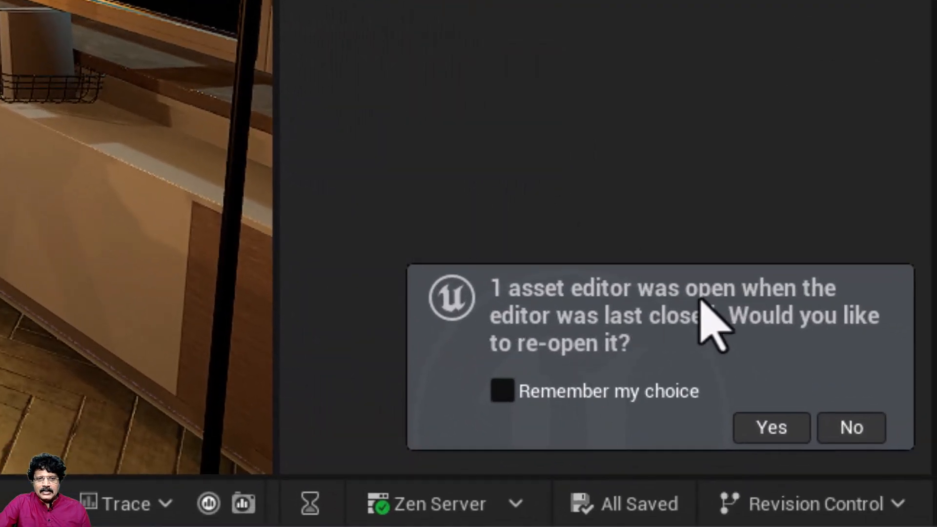
{"action": "left_click", "coordinate": [860, 433]}
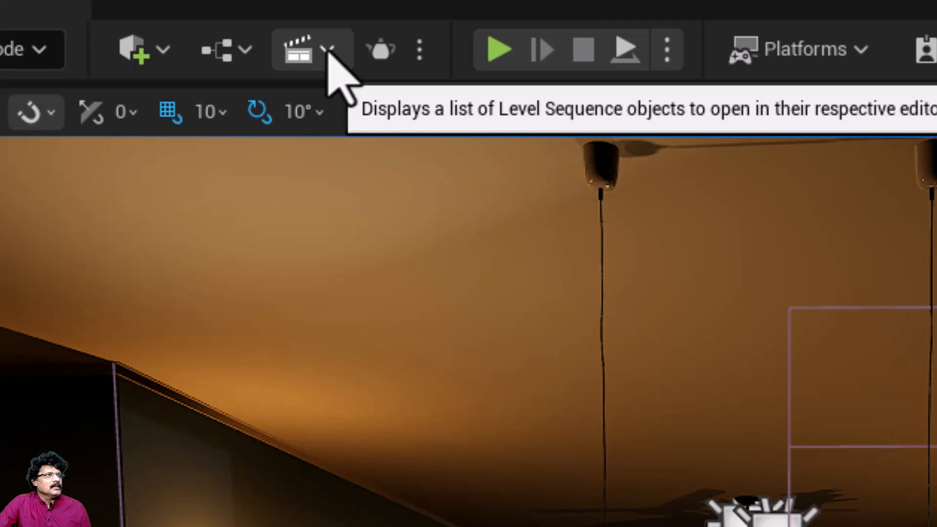
Step: Open the existing Module_2 level sequence in Sequencer
{"action": "left_click", "coordinate": [327, 50]}
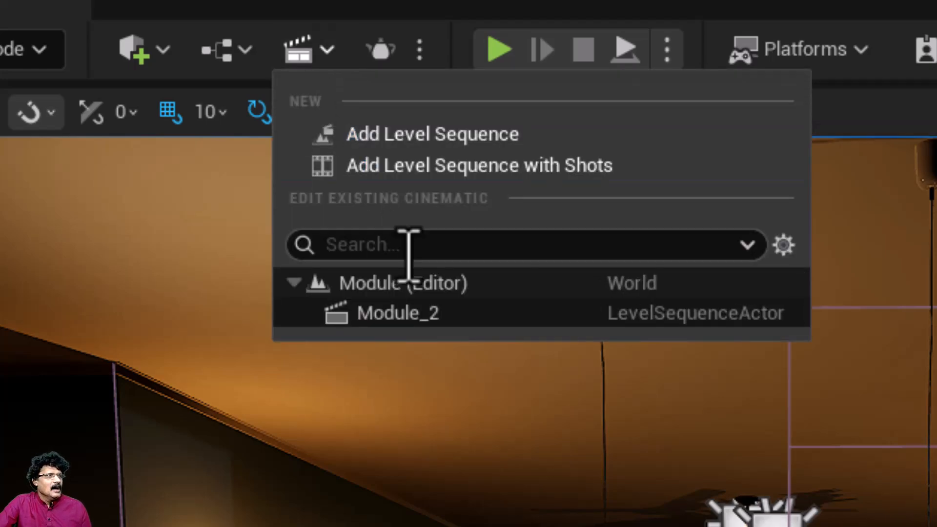
{"action": "left_click", "coordinate": [408, 325]}
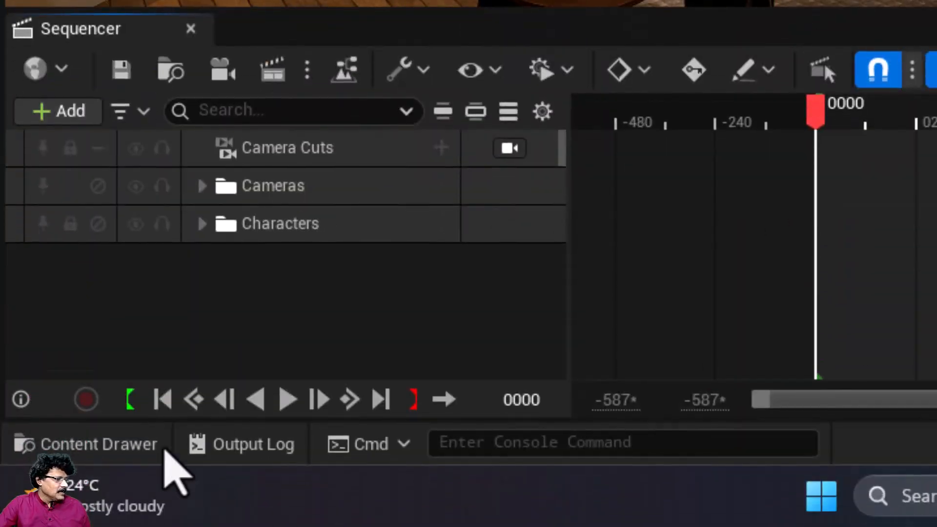
Step: Open the Module_6 level from the Content/INT_VC/Maps/Main folder
{"action": "left_click", "coordinate": [152, 447]}
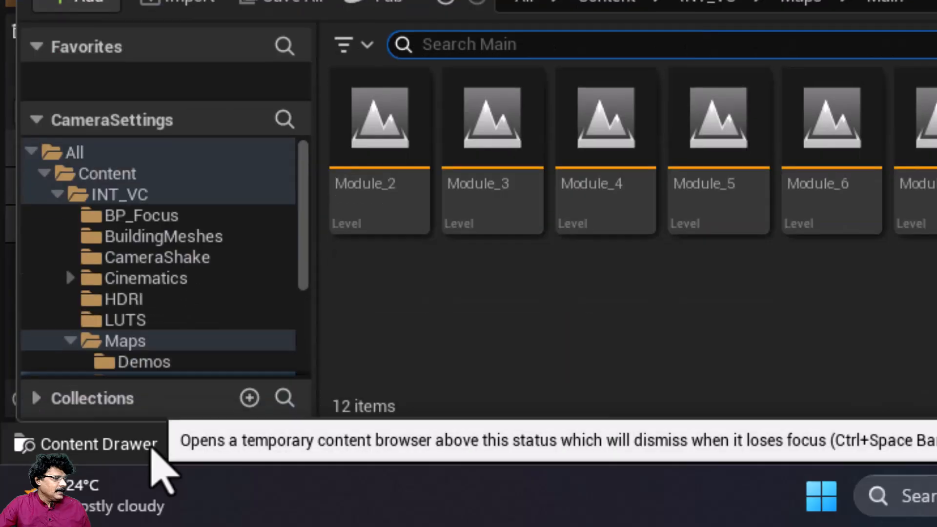
{"action": "left_click", "coordinate": [113, 172]}
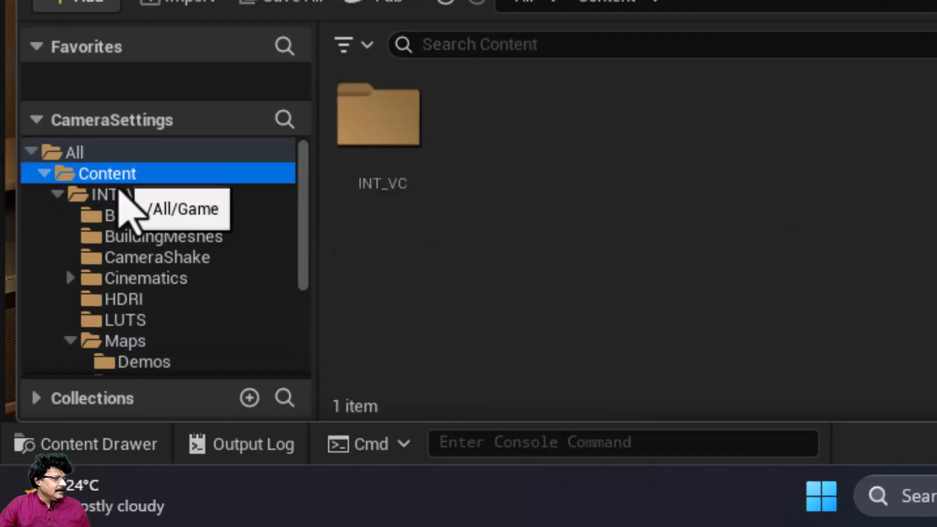
{"action": "double_click", "coordinate": [374, 115]}
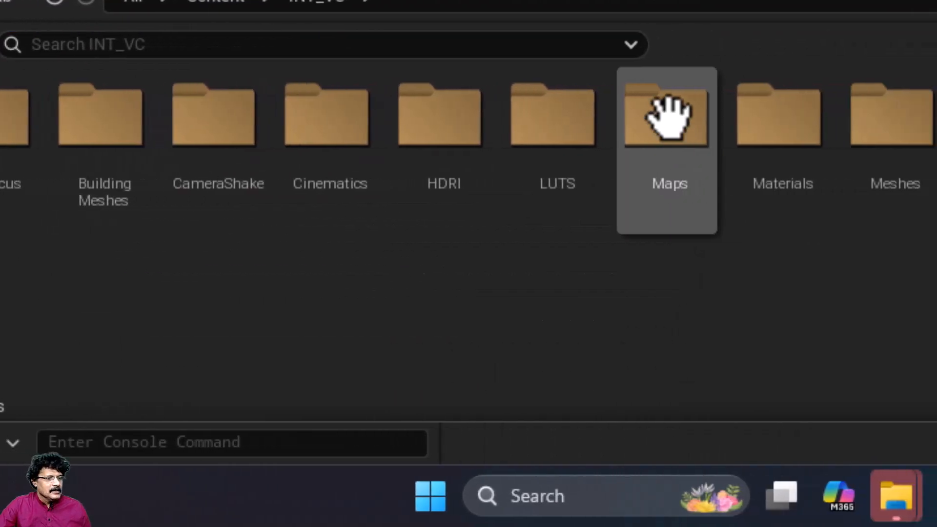
{"action": "double_click", "coordinate": [668, 114]}
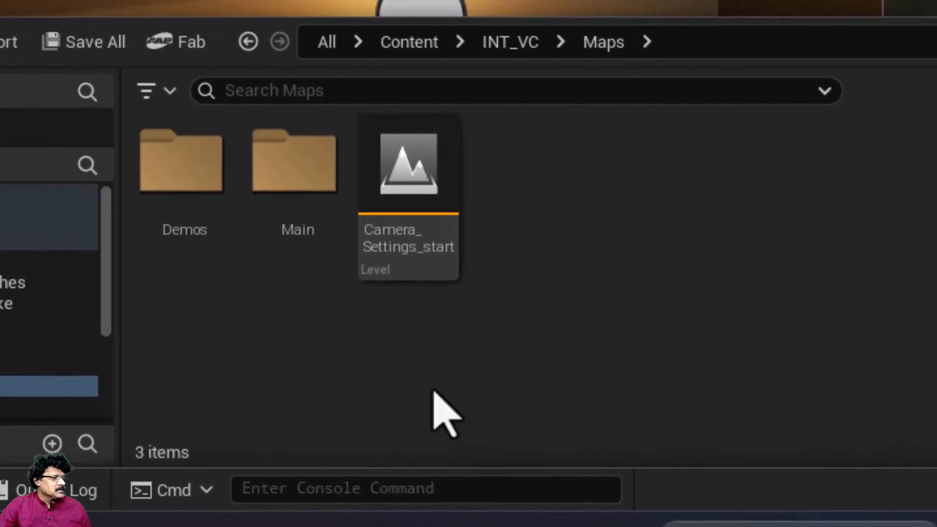
{"action": "double_click", "coordinate": [284, 164]}
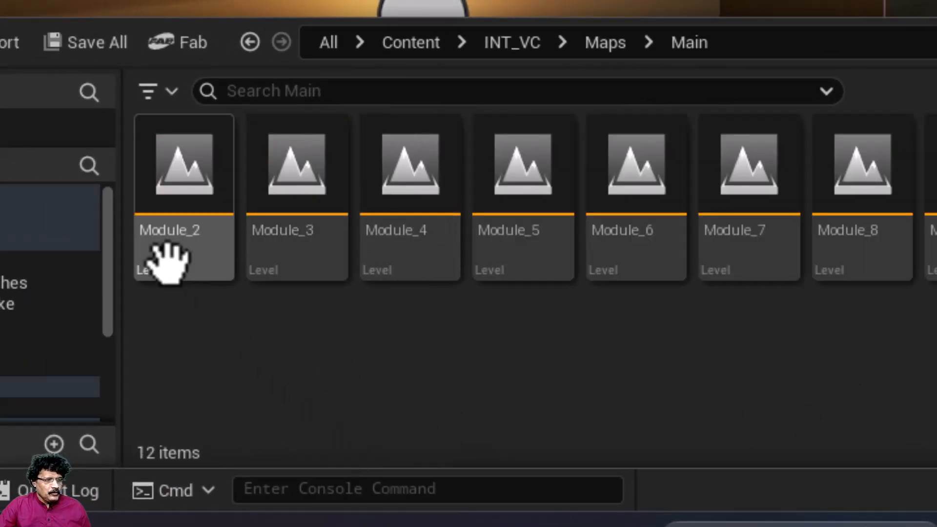
{"action": "left_click", "coordinate": [632, 211]}
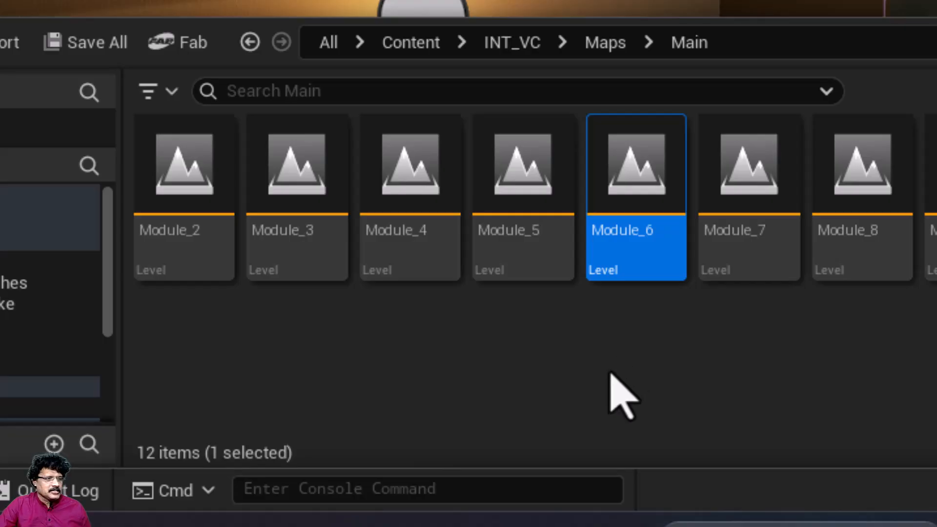
{"action": "mouse_move", "coordinate": [635, 178]}
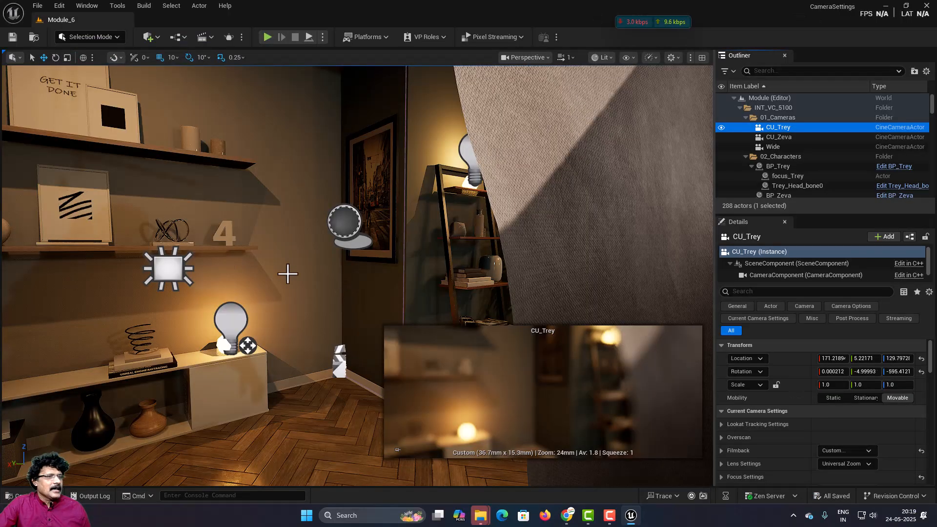
Step: Focus the viewport on the selected CU_Trey camera and look around the room
{"action": "key", "text": "f"}
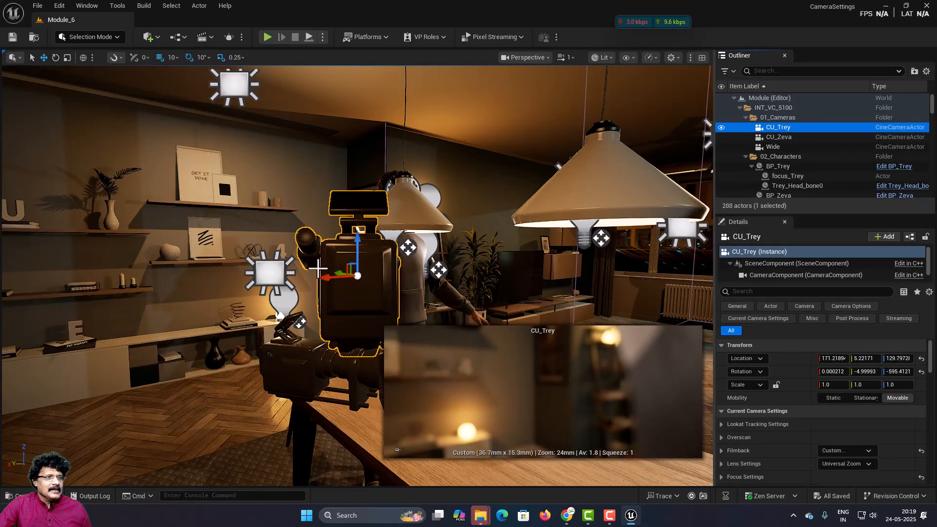
{"action": "right_click_drag", "start_coordinate": [318, 268], "coordinate": [398, 274]}
{"action": "right_click_drag", "start_coordinate": [315, 268], "coordinate": [239, 271]}
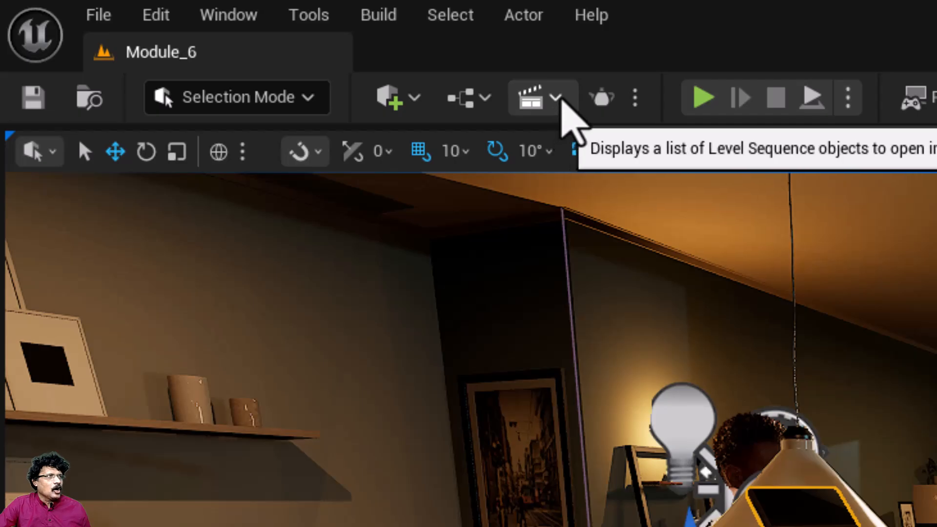
Step: Open the existing Module_6 level sequence in Sequencer
{"action": "left_click", "coordinate": [556, 94]}
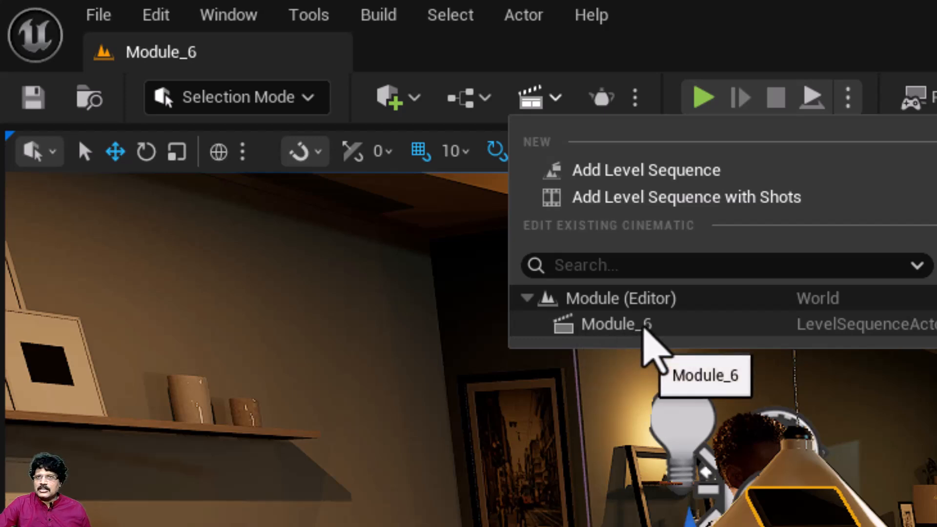
{"action": "left_click", "coordinate": [643, 328]}
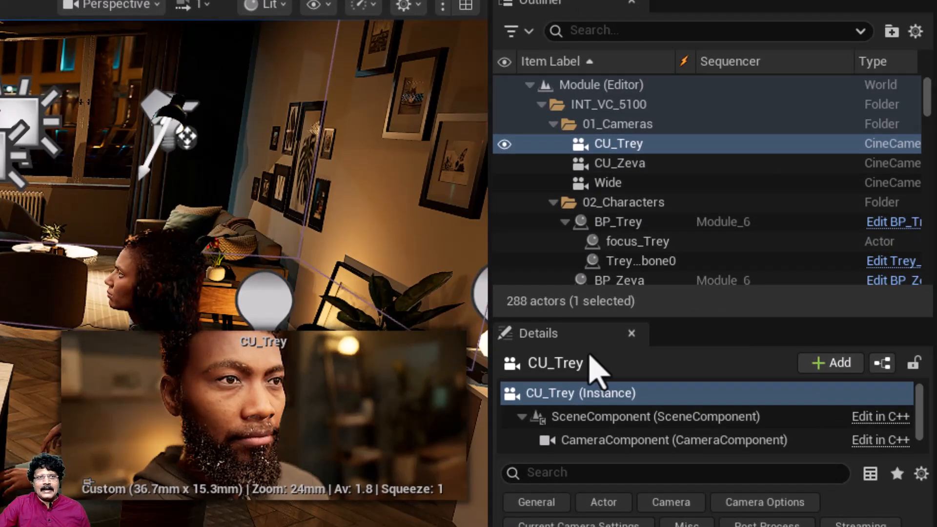
Step: Preview the shots of the CU_Zeva and Wide cameras by selecting each in turn
{"action": "left_click", "coordinate": [573, 163]}
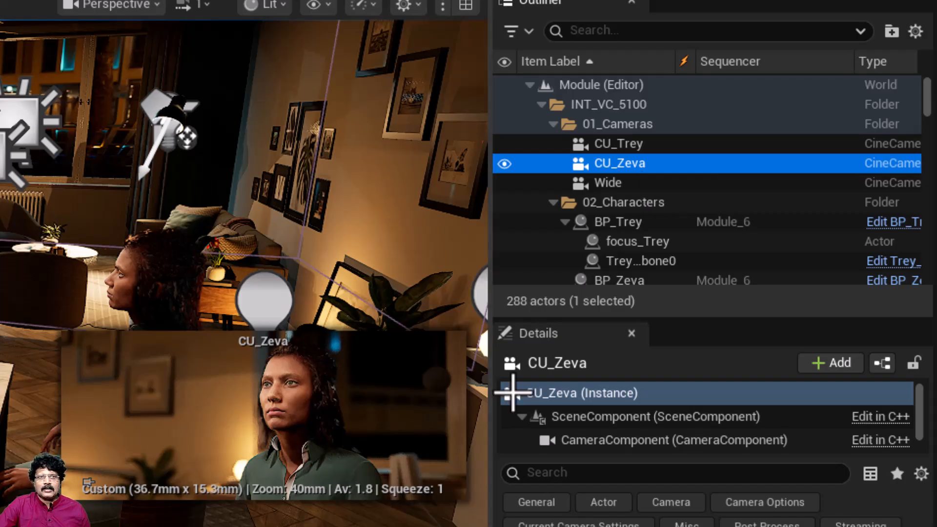
{"action": "left_click", "coordinate": [606, 189]}
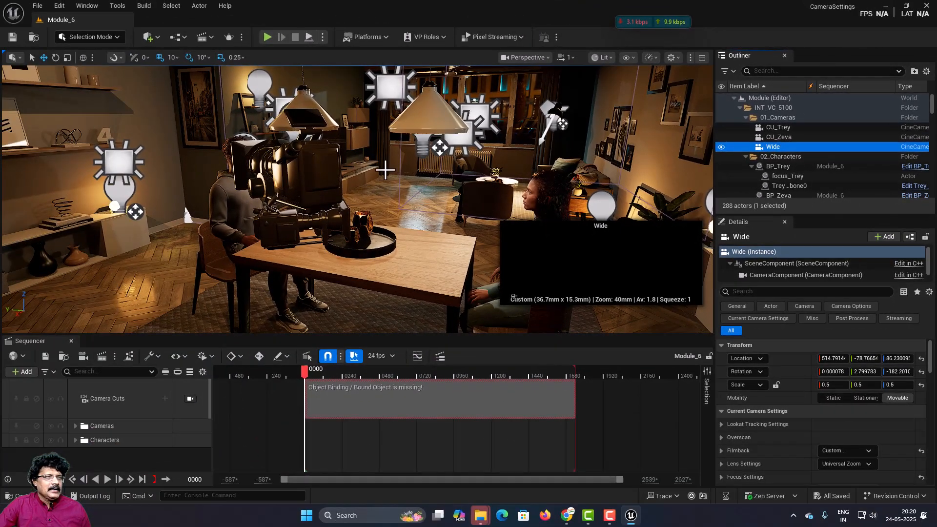
Step: Hide the 06_PD folder that holds the front wall covering the Wide camera, and select that camera
{"action": "right_click_drag", "start_coordinate": [385, 170], "coordinate": [625, 191]}
{"action": "scroll", "coordinate": [648, 168], "scroll_direction": "down", "scroll_amount": 3}
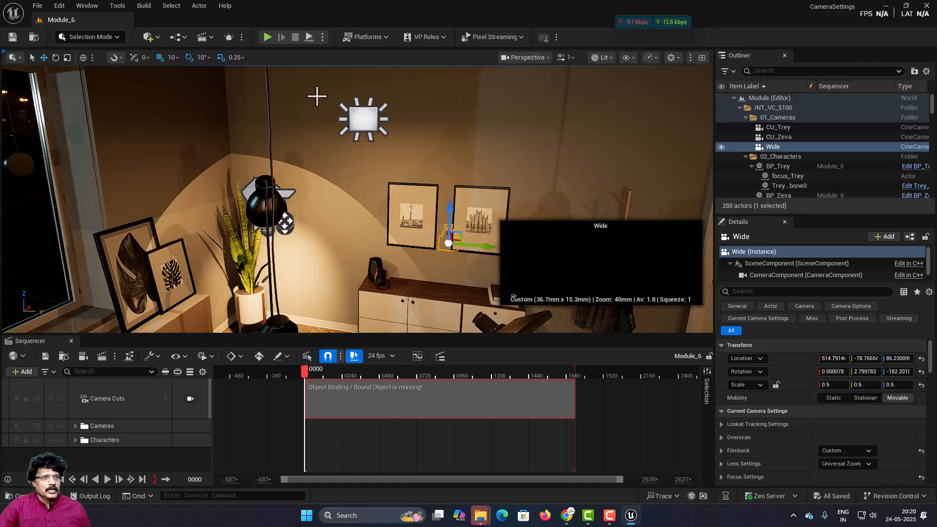
{"action": "left_click", "coordinate": [425, 127]}
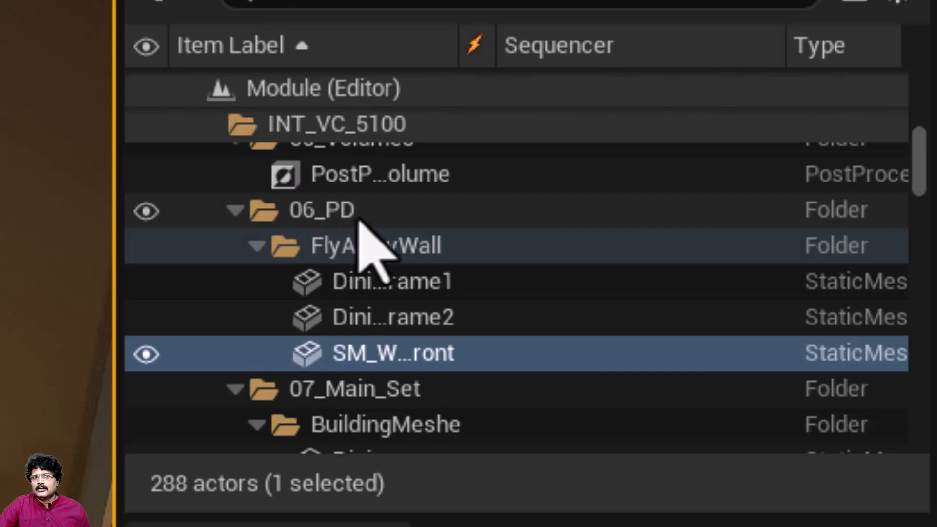
{"action": "left_click", "coordinate": [235, 210]}
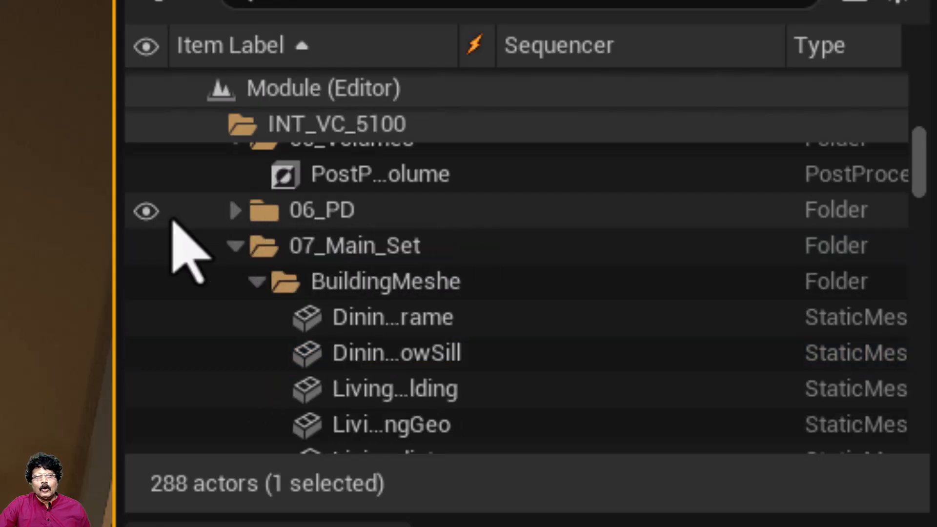
{"action": "left_click", "coordinate": [147, 211]}
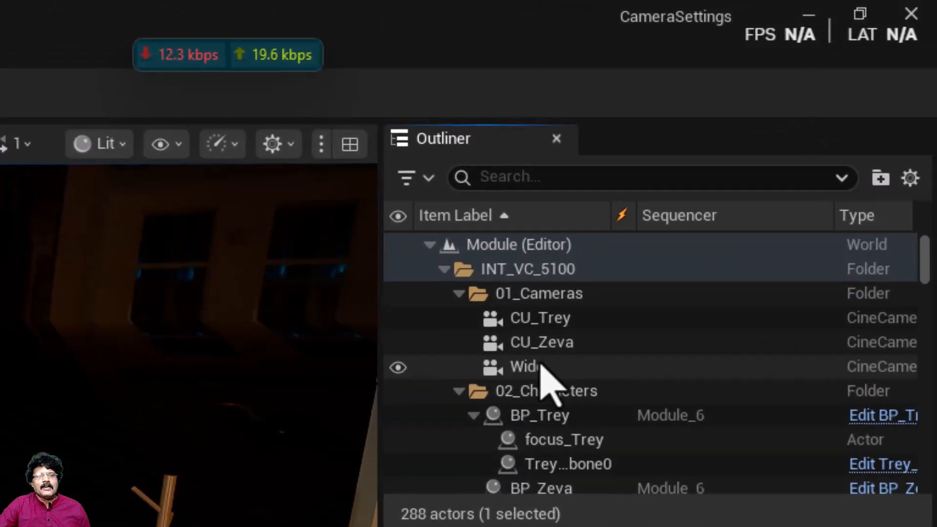
{"action": "left_click", "coordinate": [540, 366]}
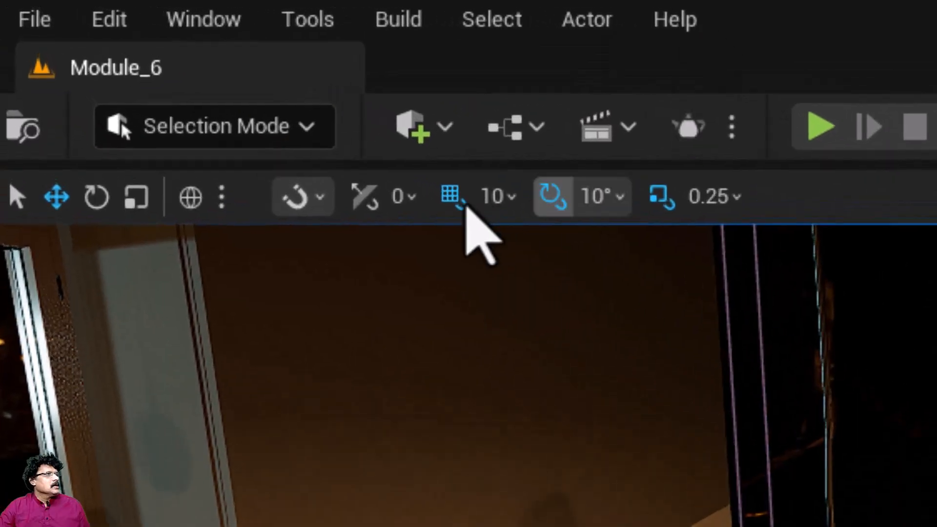
{"action": "left_click", "coordinate": [158, 37]}
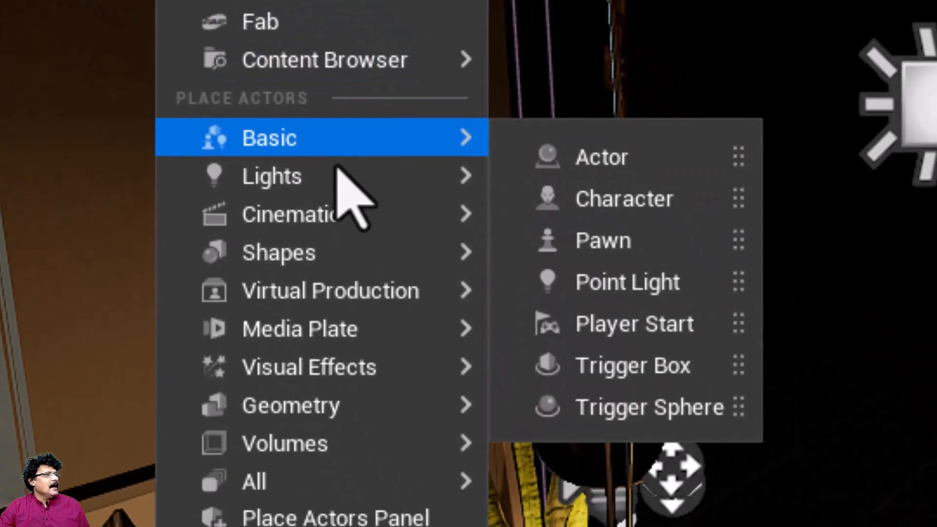
{"action": "mouse_move", "coordinate": [579, 526]}
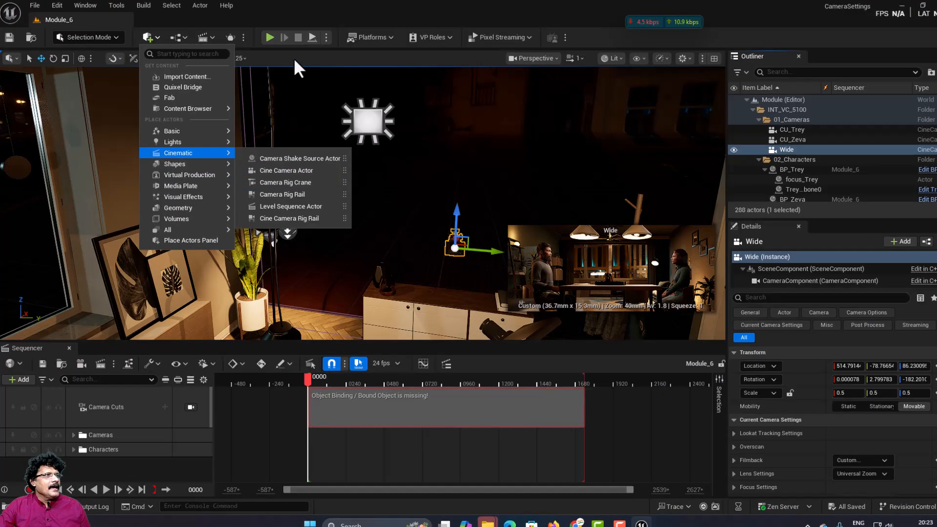
{"action": "left_click", "coordinate": [292, 57]}
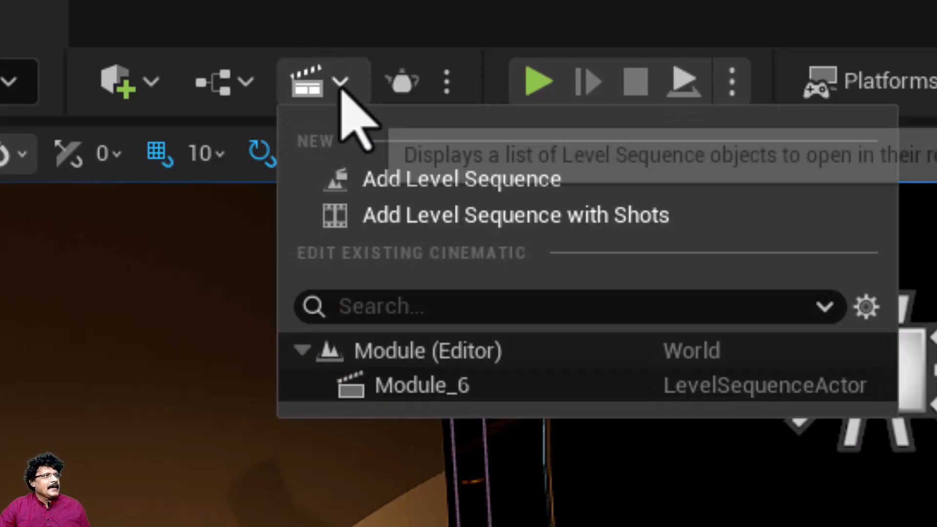
Step: Add a new level sequence and save it as MyFirstSequence in the Content/INT_VC/Sequences folder
{"action": "left_click", "coordinate": [340, 82]}
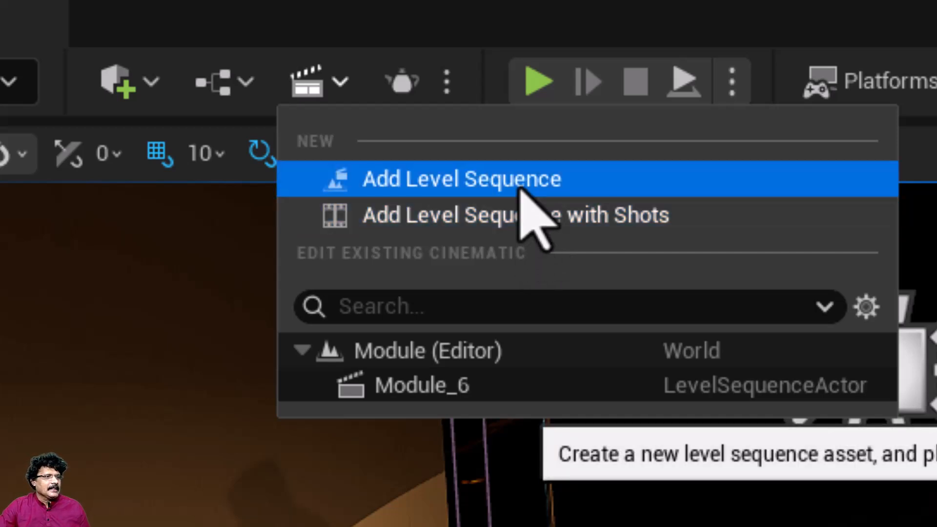
{"action": "left_click", "coordinate": [519, 189]}
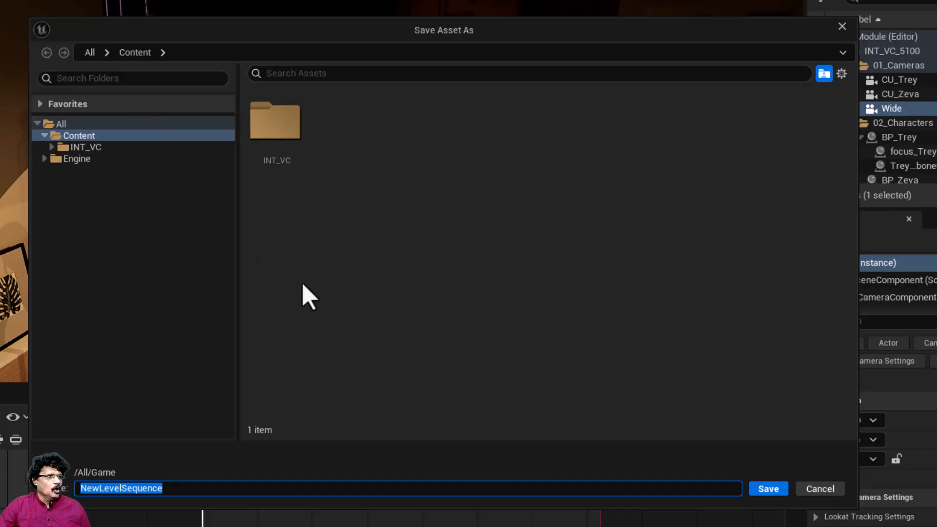
{"action": "double_click", "coordinate": [274, 128]}
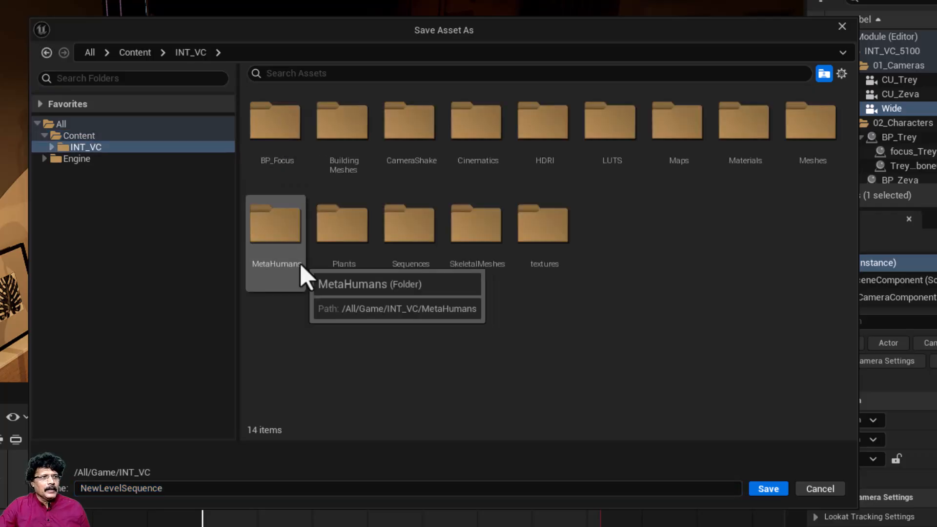
{"action": "double_click", "coordinate": [412, 233]}
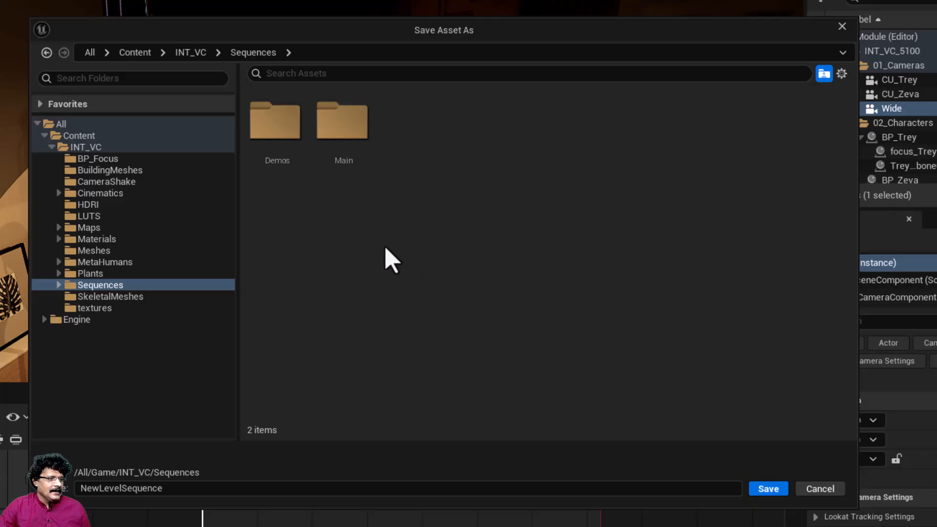
{"action": "left_click", "coordinate": [193, 488]}
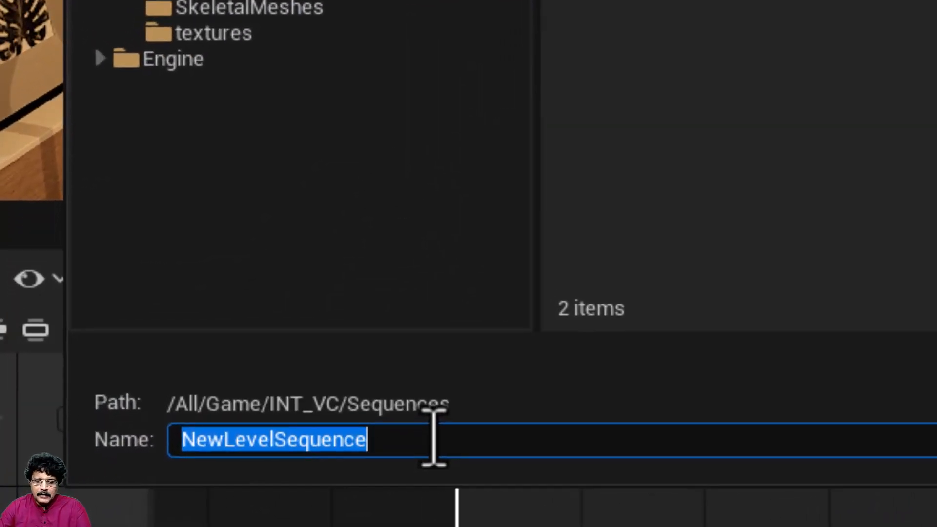
{"action": "type", "text": "MyFirstSequ"}
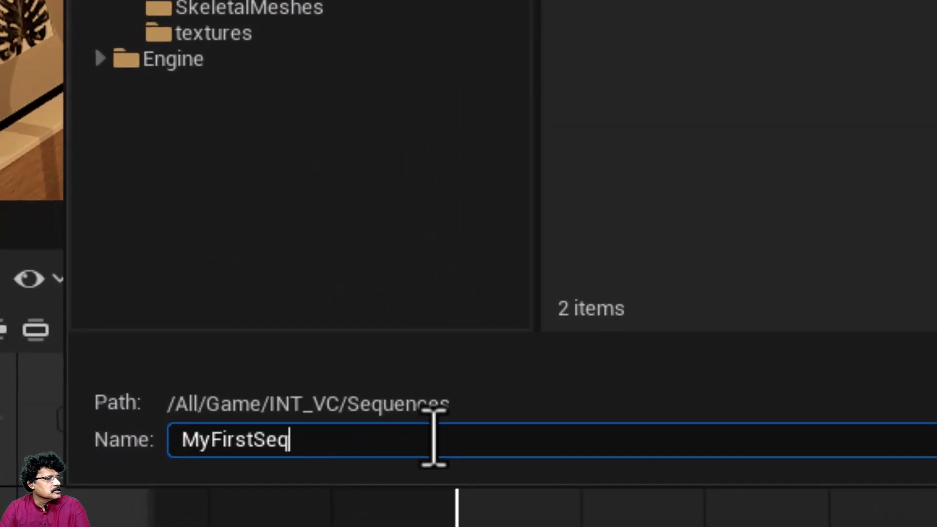
{"action": "type", "text": "ence"}
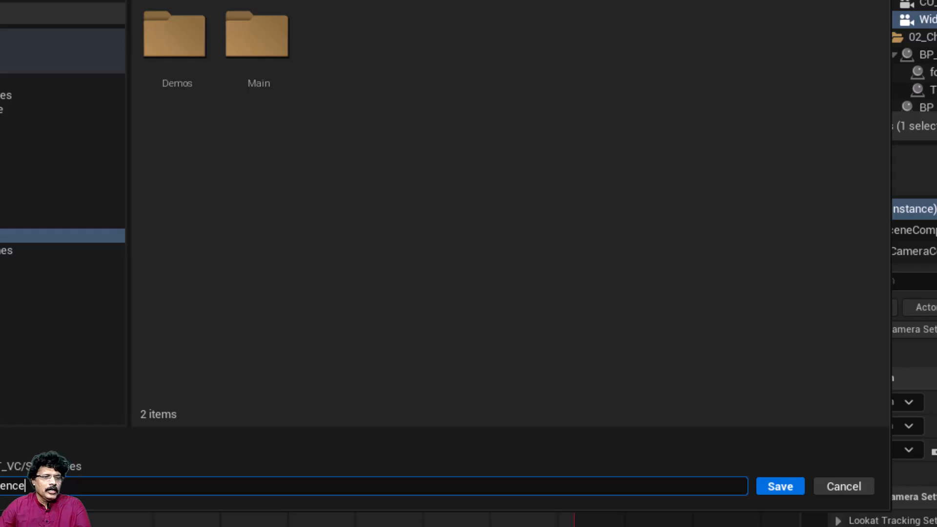
{"action": "left_click", "coordinate": [783, 487]}
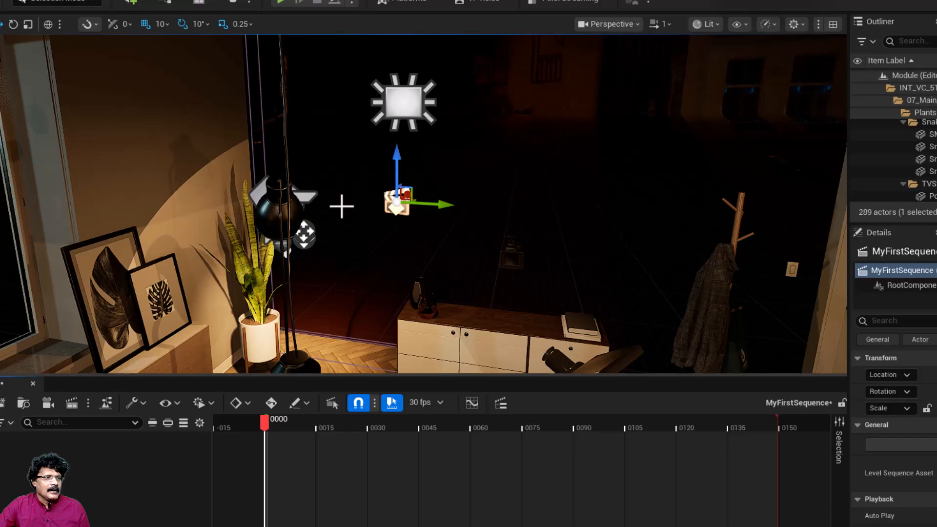
Step: Lower the viewport camera speed to 0.2 and frame the dining table with both characters and the Wide camera
{"action": "right_click_drag", "start_coordinate": [342, 206], "coordinate": [687, 219]}
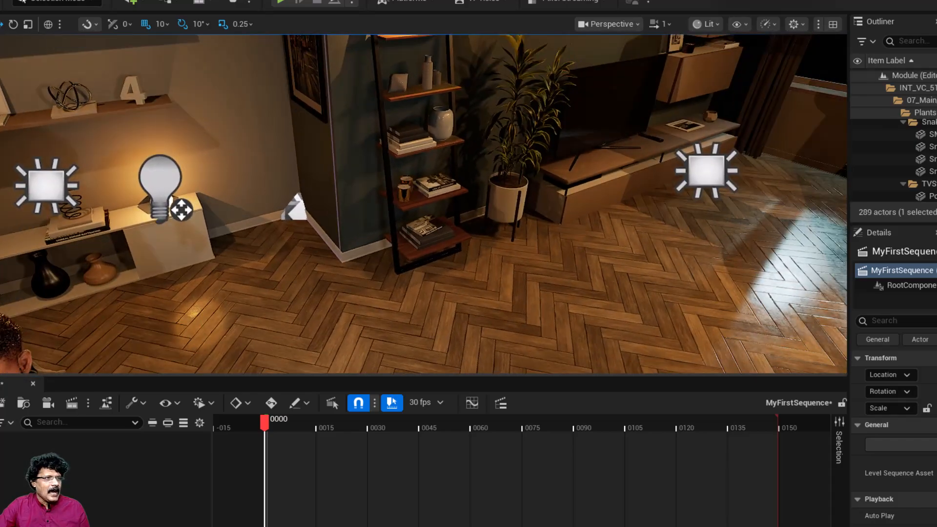
{"action": "scroll", "coordinate": [342, 206], "scroll_direction": "down", "scroll_amount": 4}
{"action": "scroll", "coordinate": [342, 206], "scroll_direction": "up", "scroll_amount": 2}
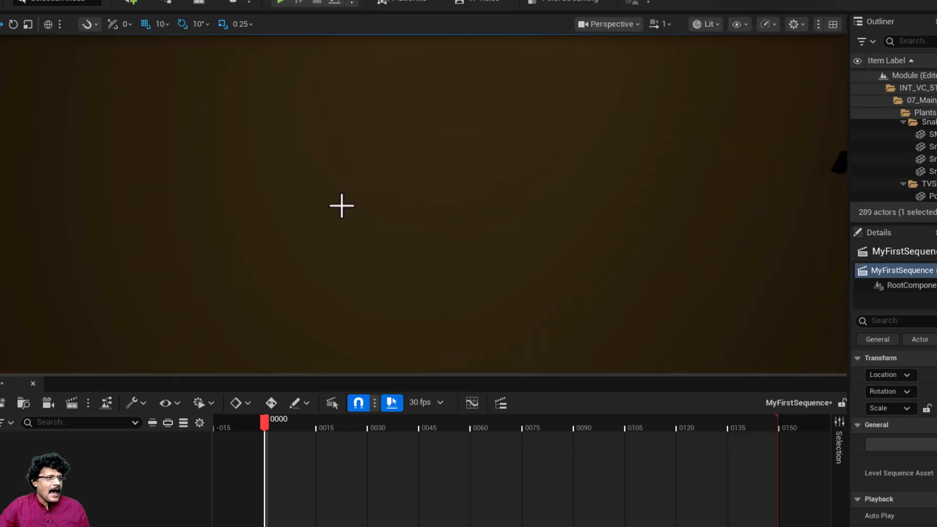
{"action": "right_click_drag", "start_coordinate": [342, 206], "coordinate": [531, 195]}
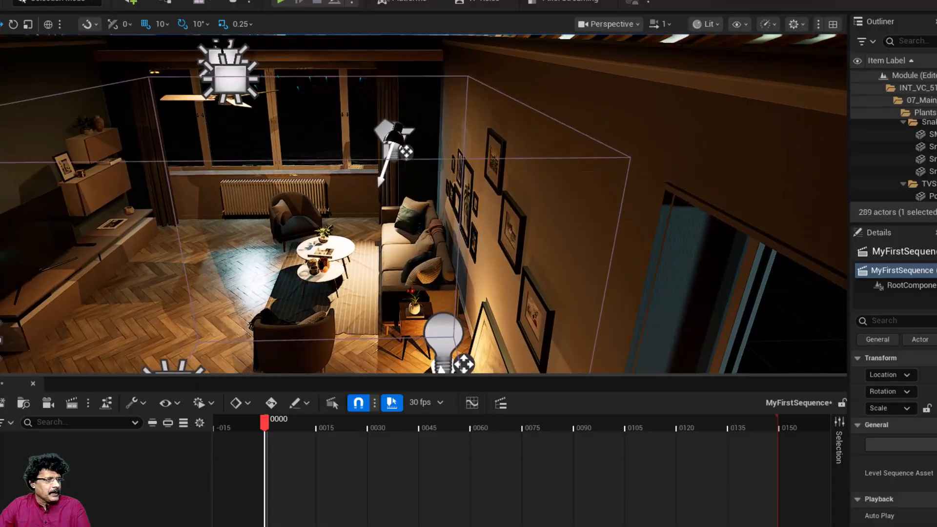
{"action": "key", "text": "q"}
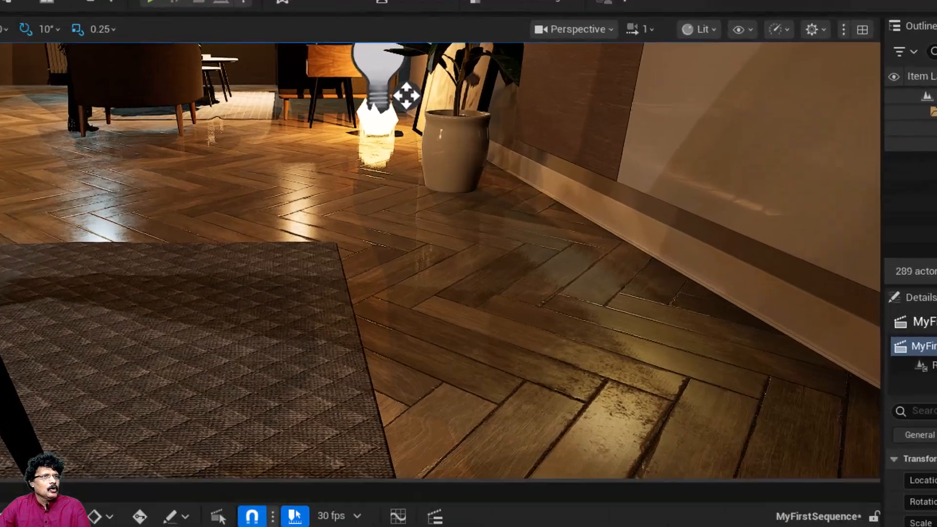
{"action": "scroll", "coordinate": [424, 204], "scroll_direction": "down", "scroll_amount": 4}
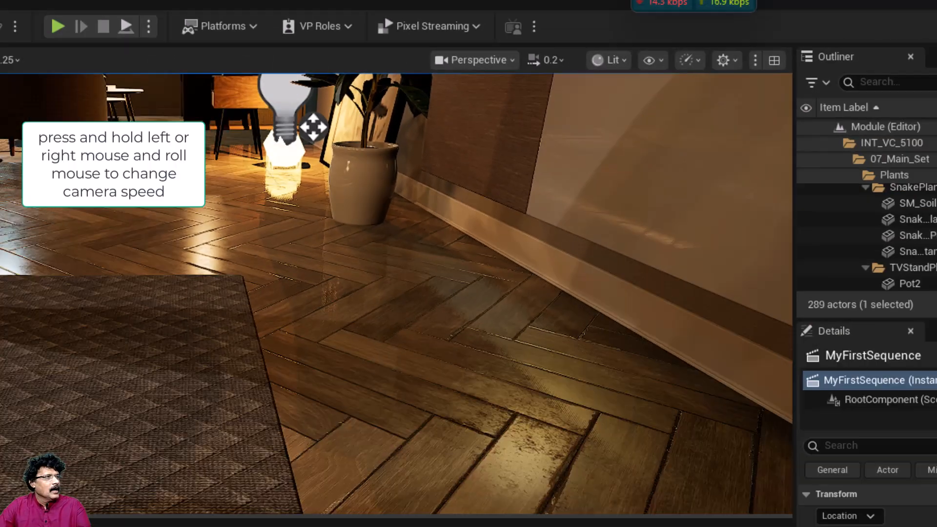
{"action": "right_click_drag", "start_coordinate": [424, 204], "coordinate": [391, 169]}
{"action": "key", "text": "w"}
{"action": "key", "text": "s"}
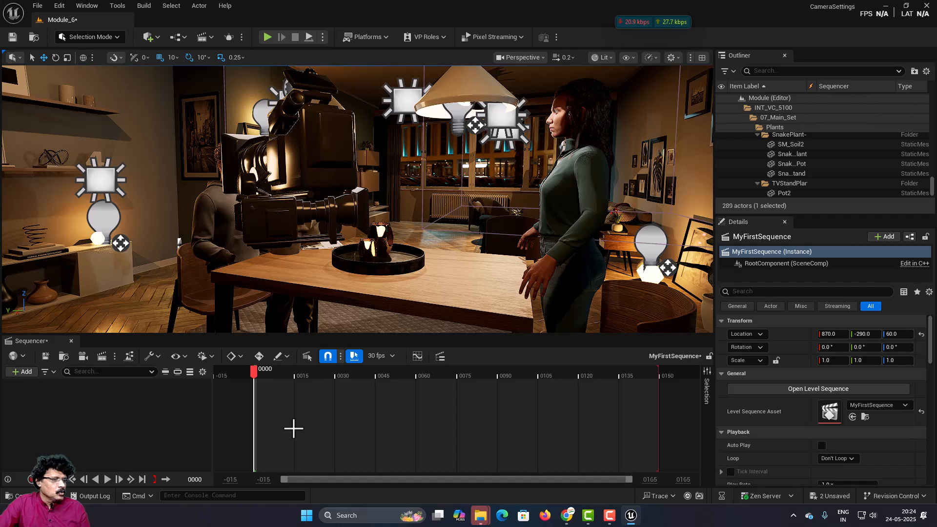
Step: Save all unsaved changes to the level and the new sequence
{"action": "left_click_drag", "start_coordinate": [255, 373], "coordinate": [297, 376]}
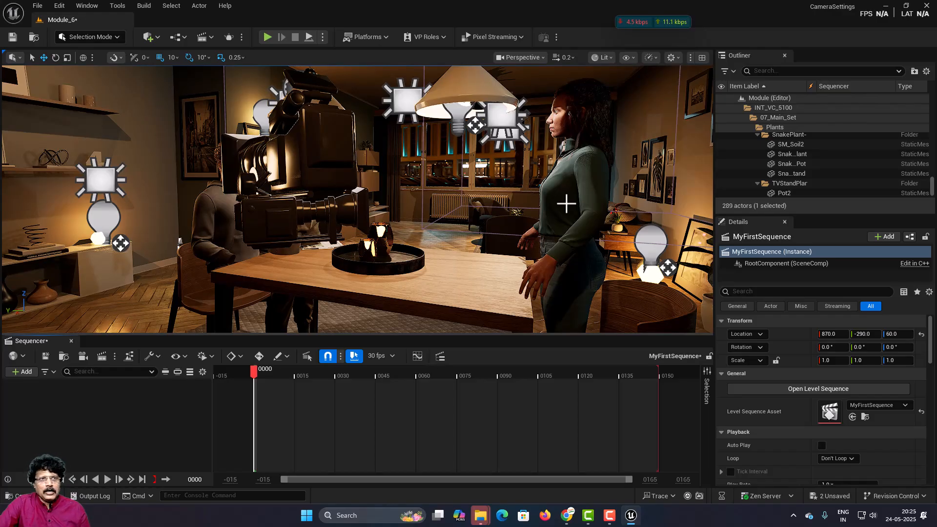
{"action": "left_click", "coordinate": [34, 5]}
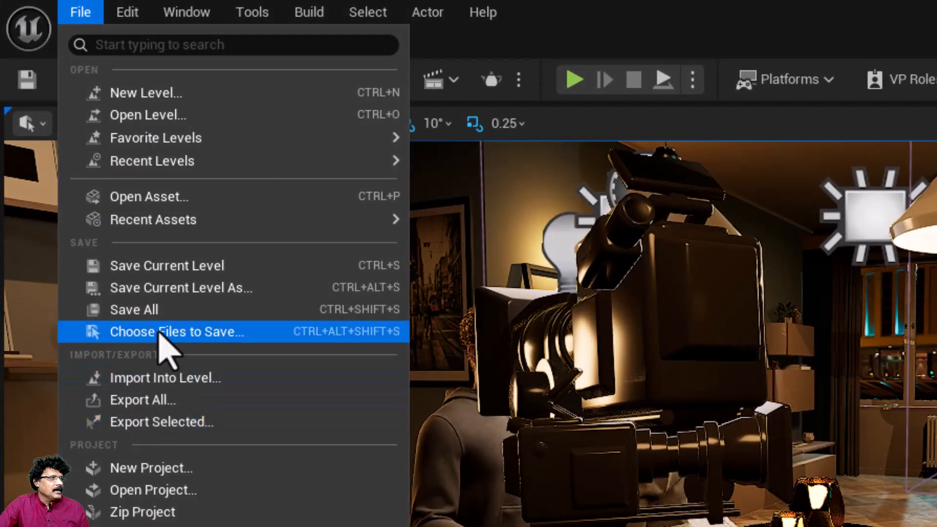
{"action": "left_click", "coordinate": [155, 302]}
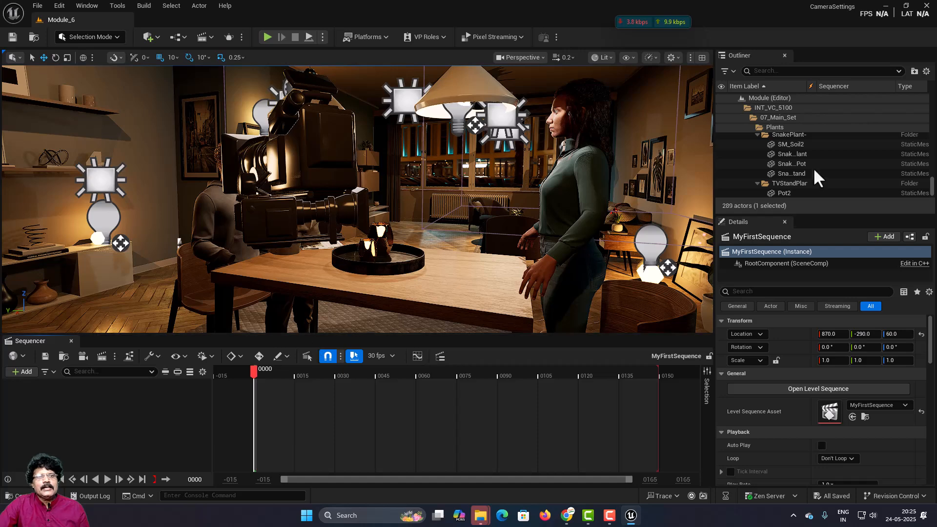
Step: Collapse the Outliner hierarchy, then expand INT_VC_5100 and its 02_Characters folder to reach the character blueprints
{"action": "scroll", "coordinate": [814, 169], "scroll_direction": "up", "scroll_amount": 2}
{"action": "scroll", "coordinate": [810, 168], "scroll_direction": "up", "scroll_amount": 5}
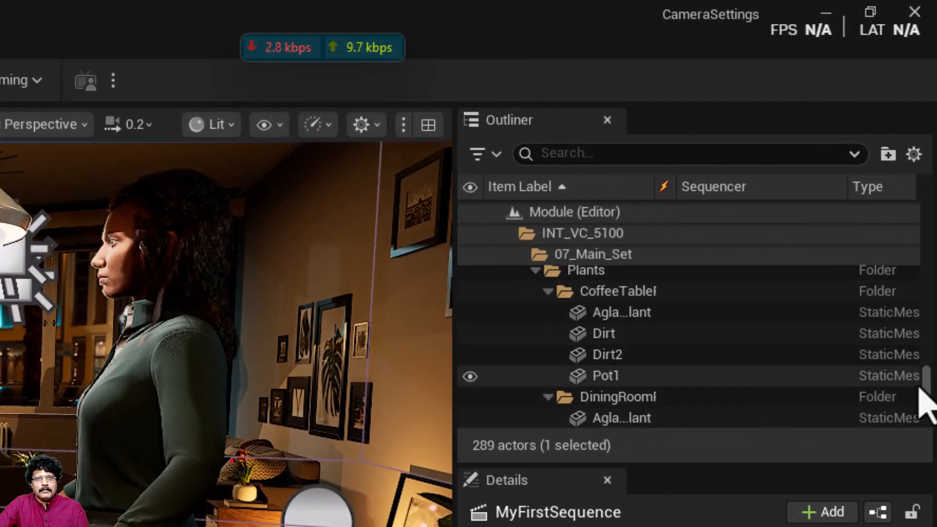
{"action": "left_click_drag", "start_coordinate": [927, 393], "coordinate": [926, 205]}
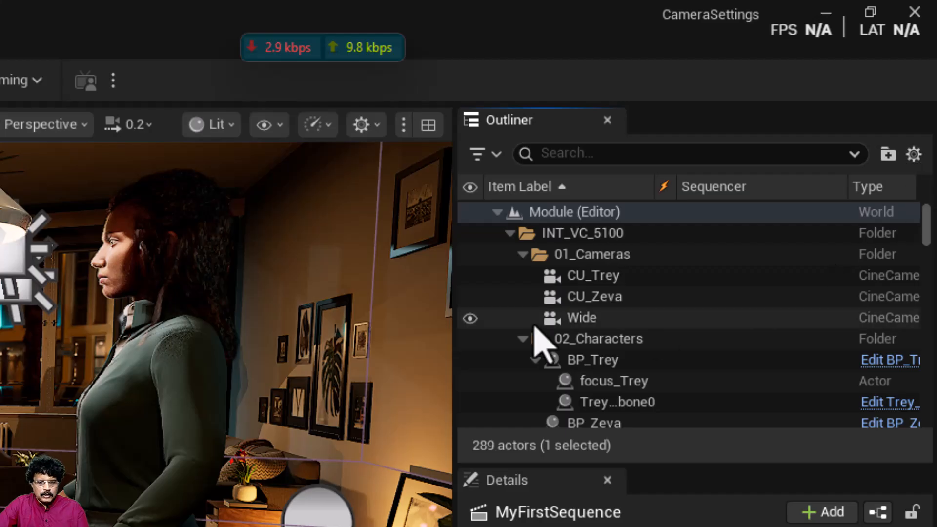
{"action": "left_click", "coordinate": [497, 212]}
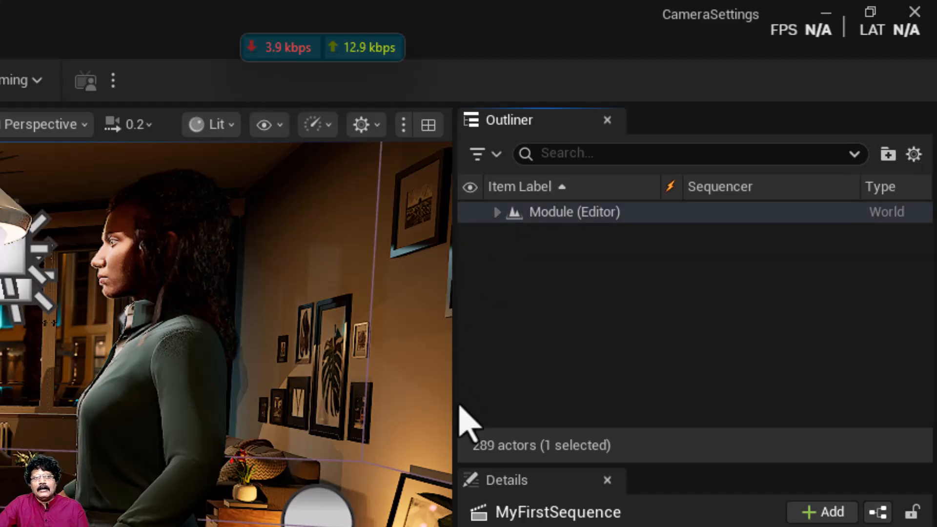
{"action": "left_click", "coordinate": [497, 212]}
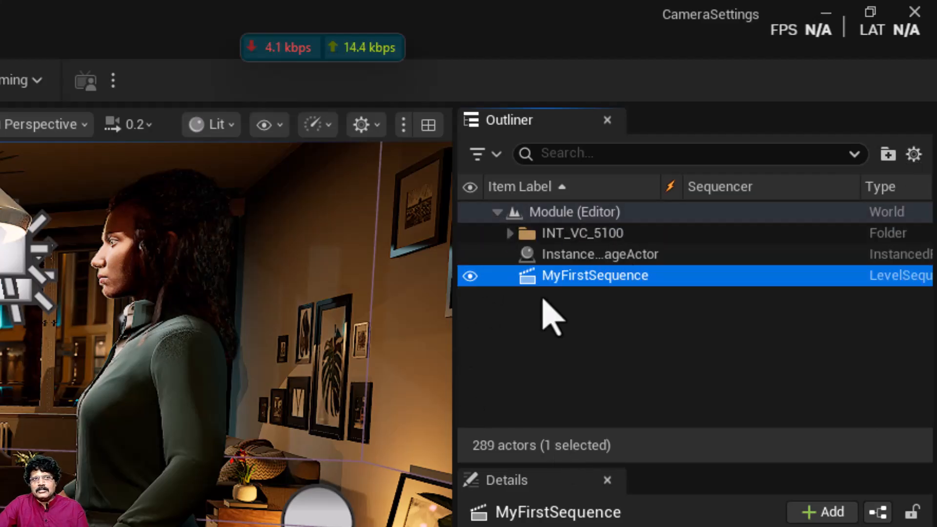
{"action": "left_click", "coordinate": [510, 233]}
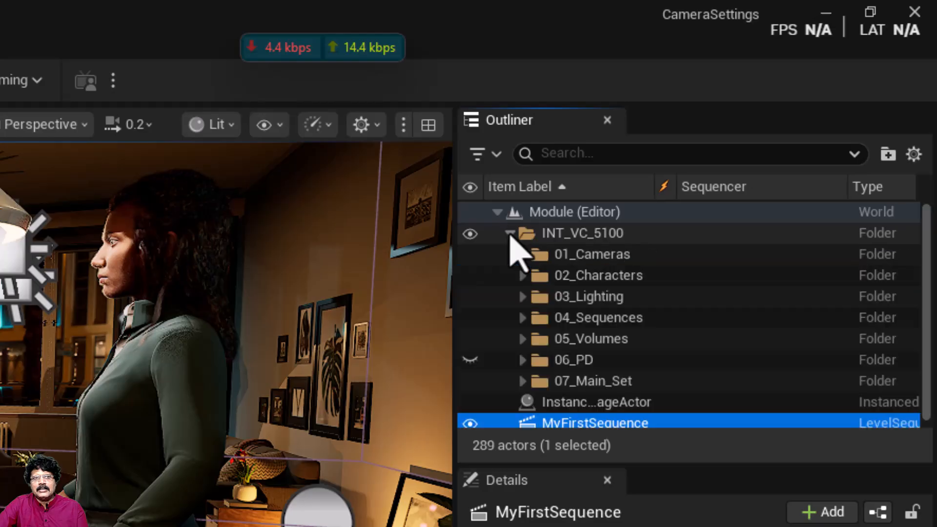
{"action": "left_click", "coordinate": [523, 276]}
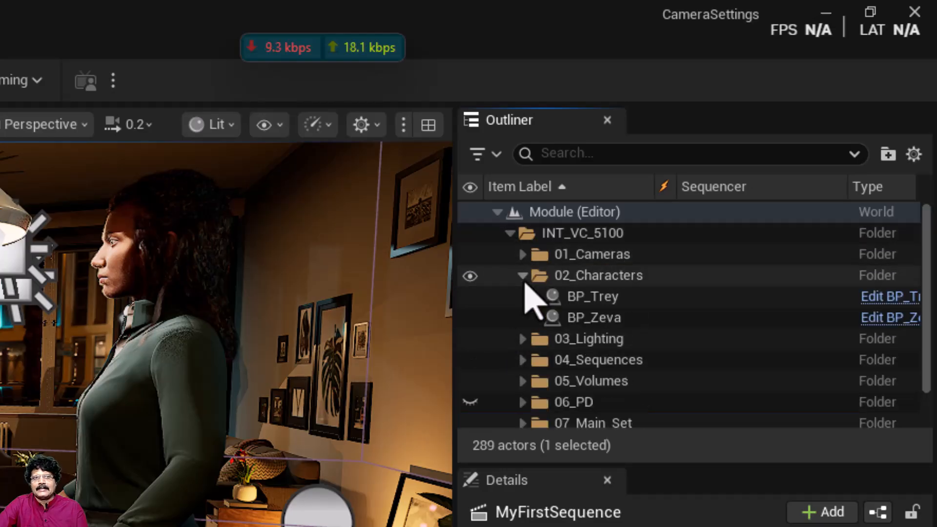
Step: Try to add the BP_Trey character from the 02_Characters folder to the MyFirstSequence level sequence
{"action": "left_click", "coordinate": [609, 299]}
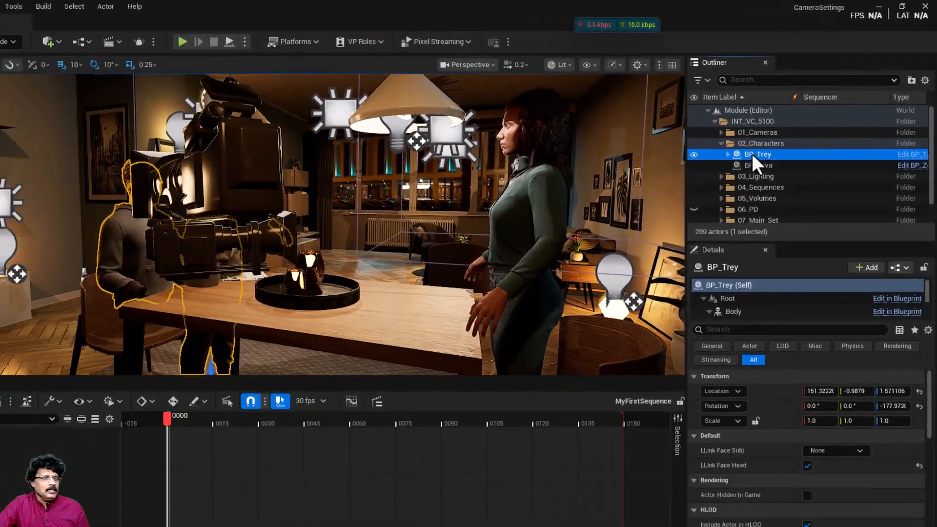
{"action": "left_click_drag", "start_coordinate": [584, 298], "coordinate": [68, 394]}
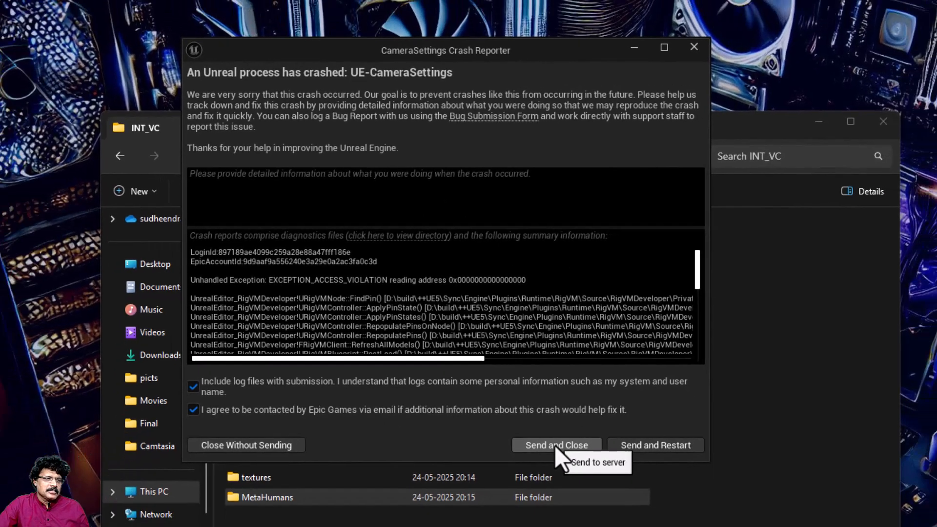
Step: Send the crash report and reopen the CameraSettings project stored in D:/unreal_projects from the Epic Games Launcher library
{"action": "left_click", "coordinate": [564, 481]}
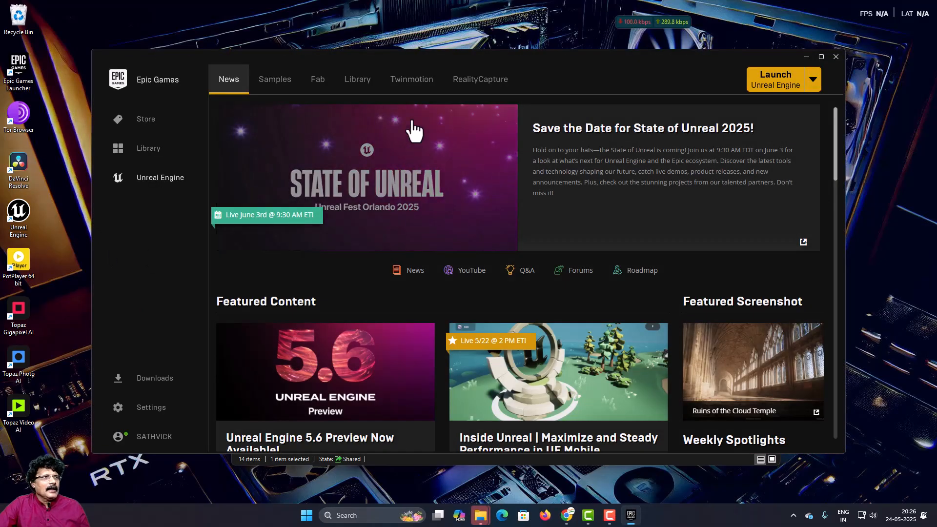
{"action": "left_click", "coordinate": [353, 84]}
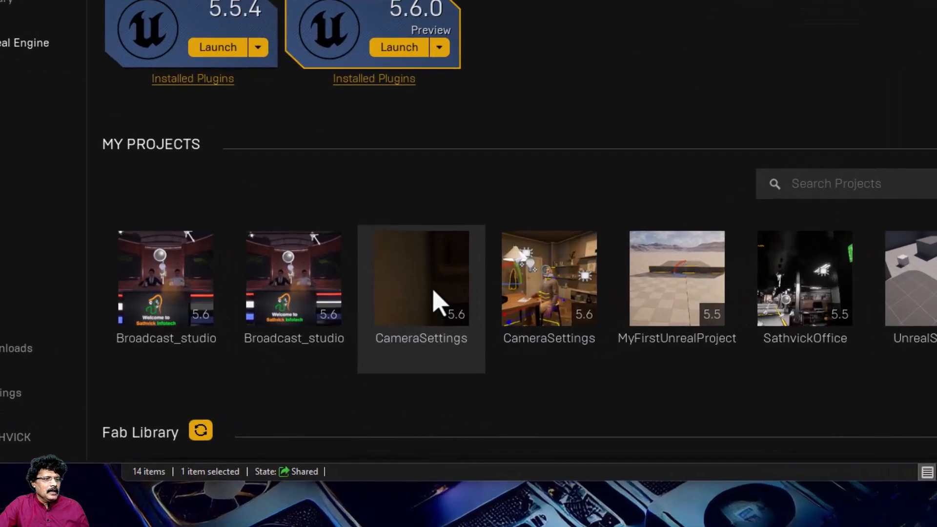
{"action": "mouse_move", "coordinate": [436, 340]}
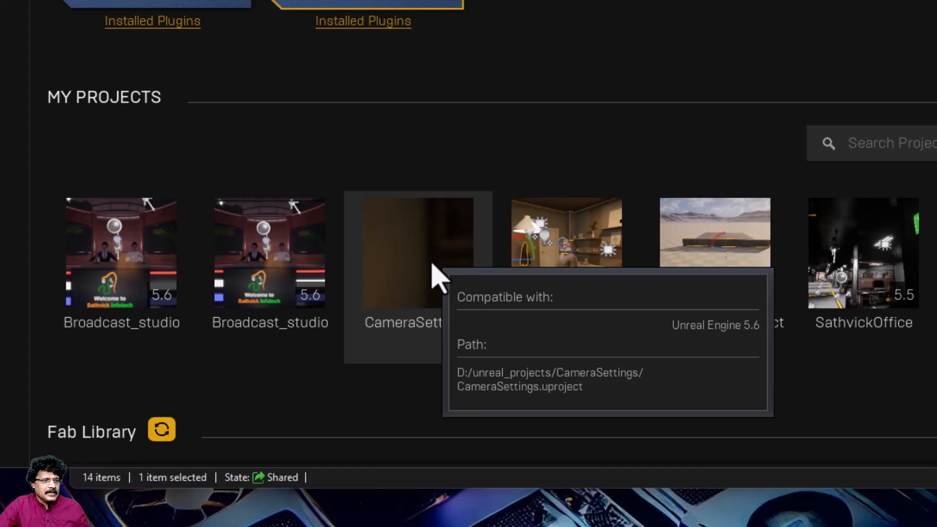
{"action": "double_click", "coordinate": [436, 277]}
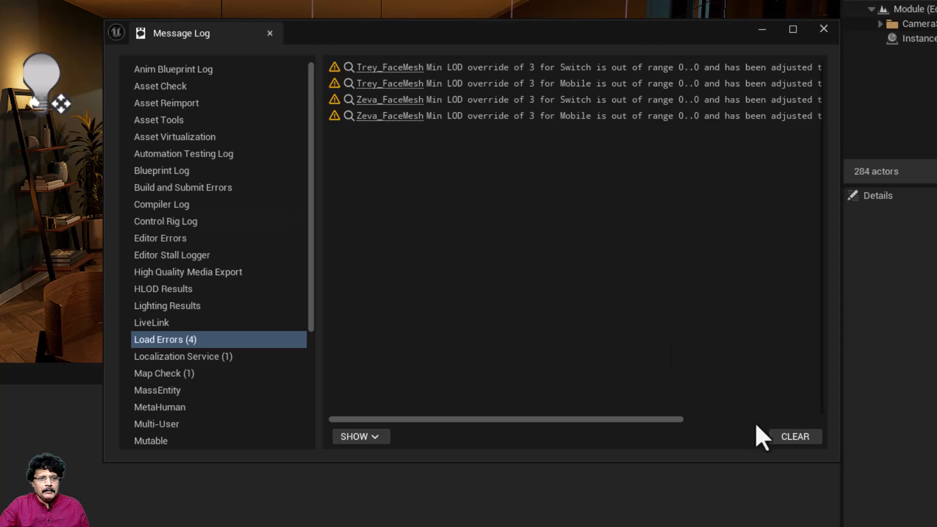
Step: Clear and close the load error log, and open the Module_6 level from Content/INT_VC/Maps/Main
{"action": "left_click", "coordinate": [795, 436]}
{"action": "left_click", "coordinate": [824, 30]}
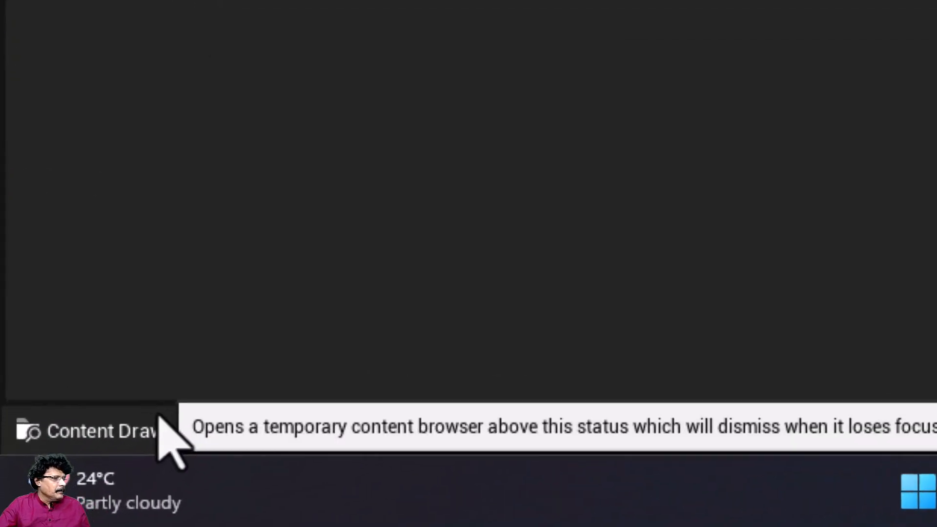
{"action": "left_click", "coordinate": [69, 482]}
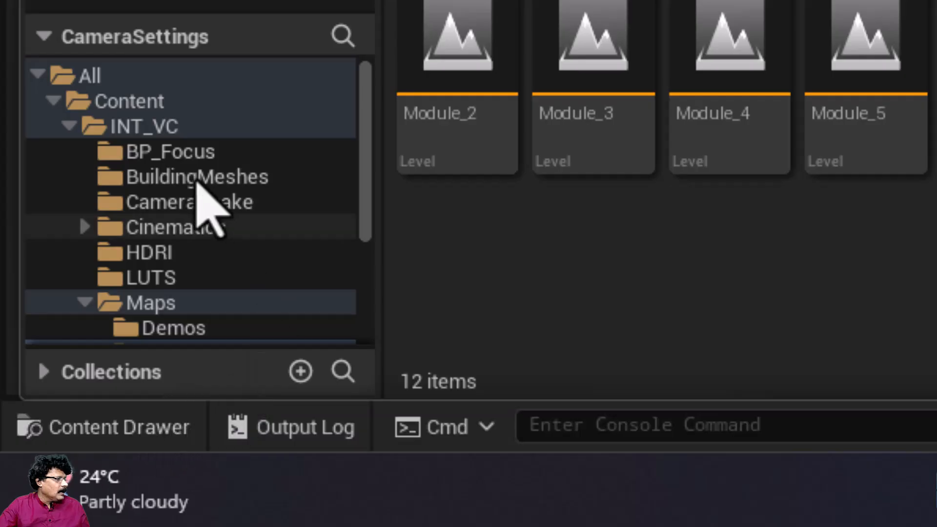
{"action": "left_click", "coordinate": [150, 127]}
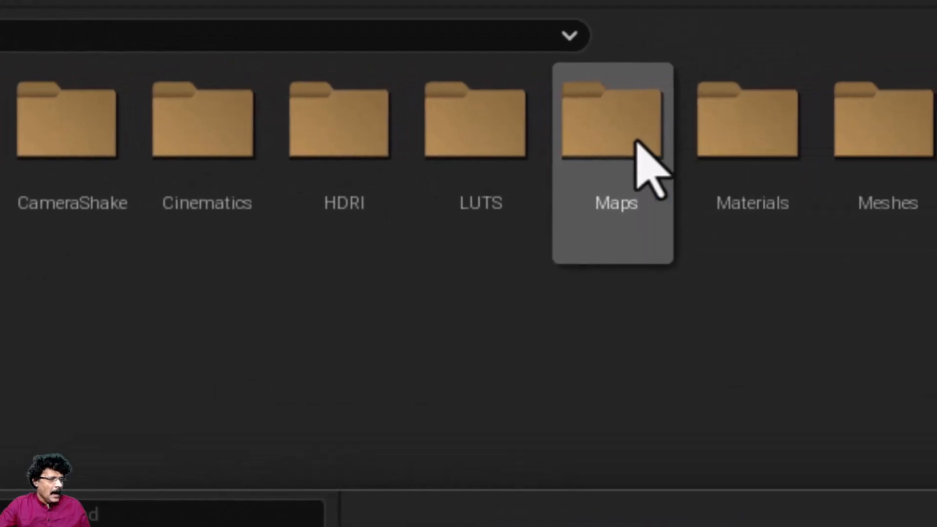
{"action": "double_click", "coordinate": [882, 110]}
{"action": "double_click", "coordinate": [310, 180]}
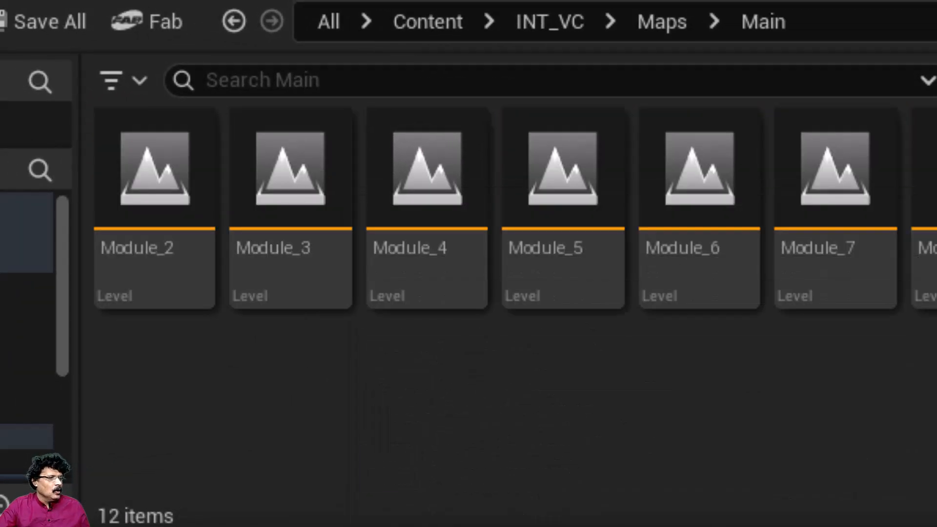
{"action": "mouse_move", "coordinate": [682, 192]}
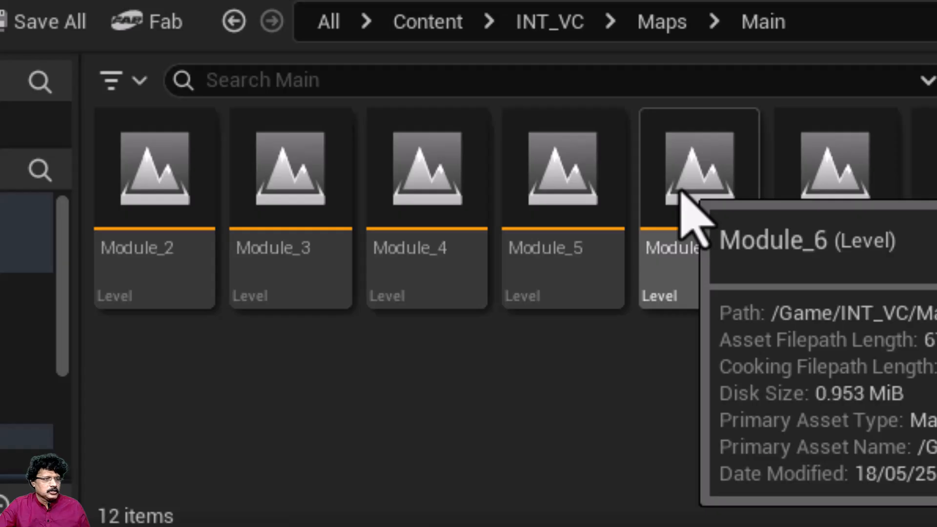
{"action": "left_click", "coordinate": [693, 222]}
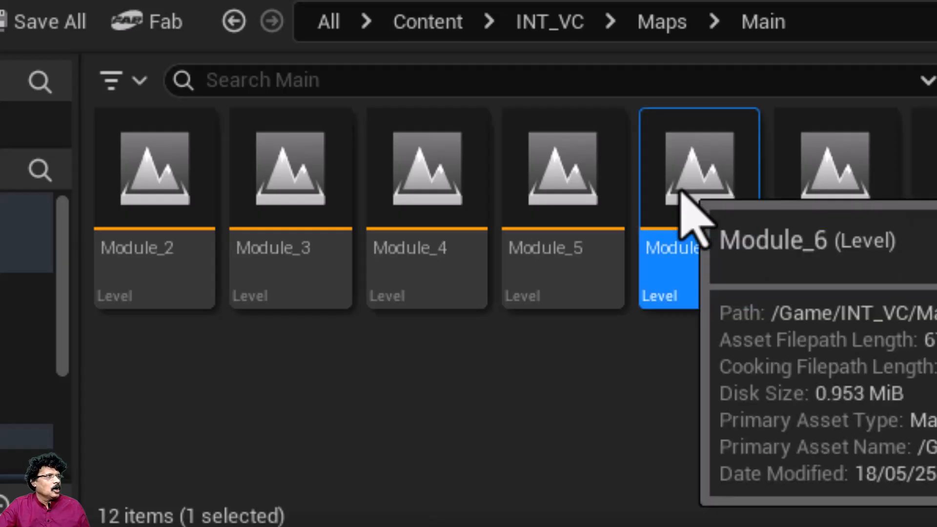
{"action": "double_click", "coordinate": [681, 192]}
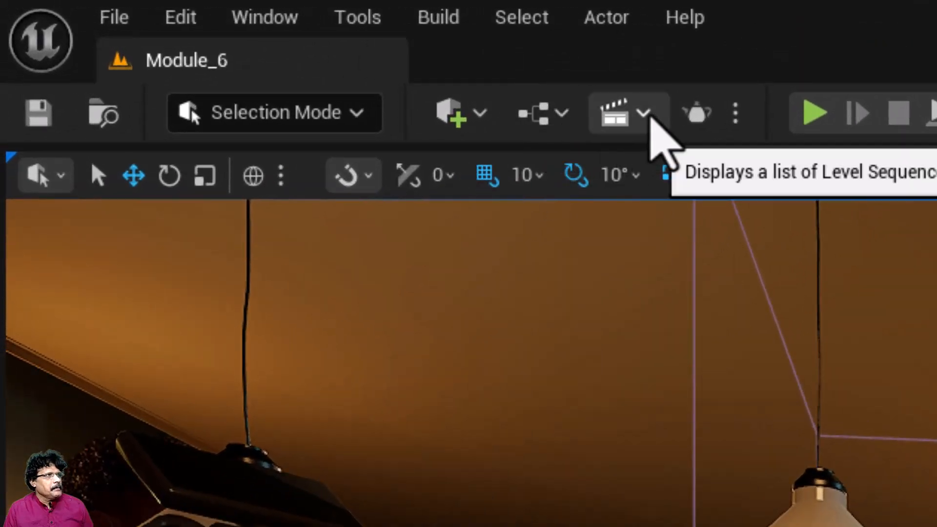
Step: Open the existing Module_6 level sequence and copy its Characters folder
{"action": "left_click", "coordinate": [650, 117]}
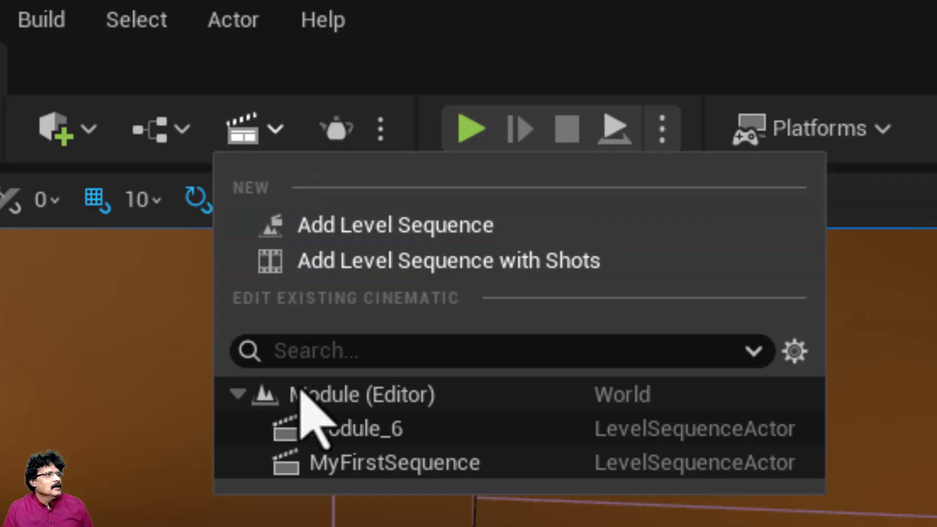
{"action": "left_click", "coordinate": [352, 436]}
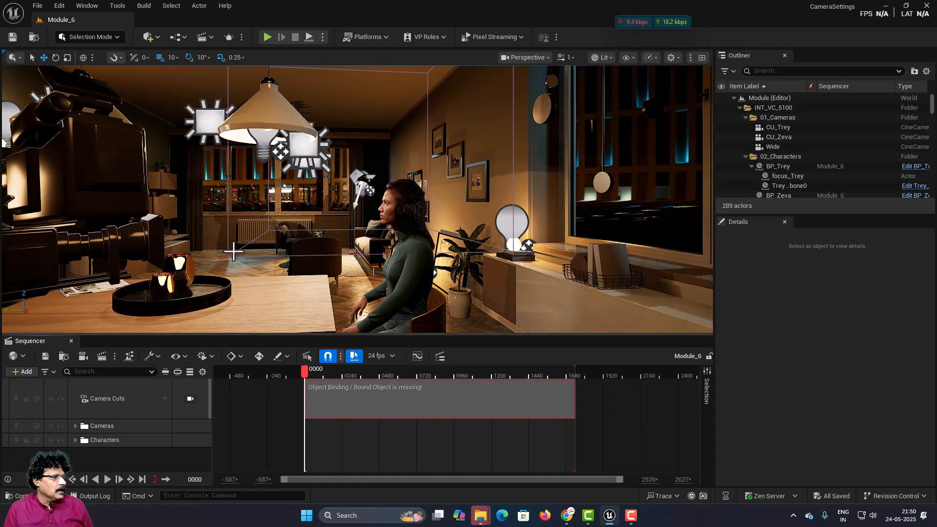
{"action": "right_click_drag", "start_coordinate": [275, 219], "coordinate": [37, 243]}
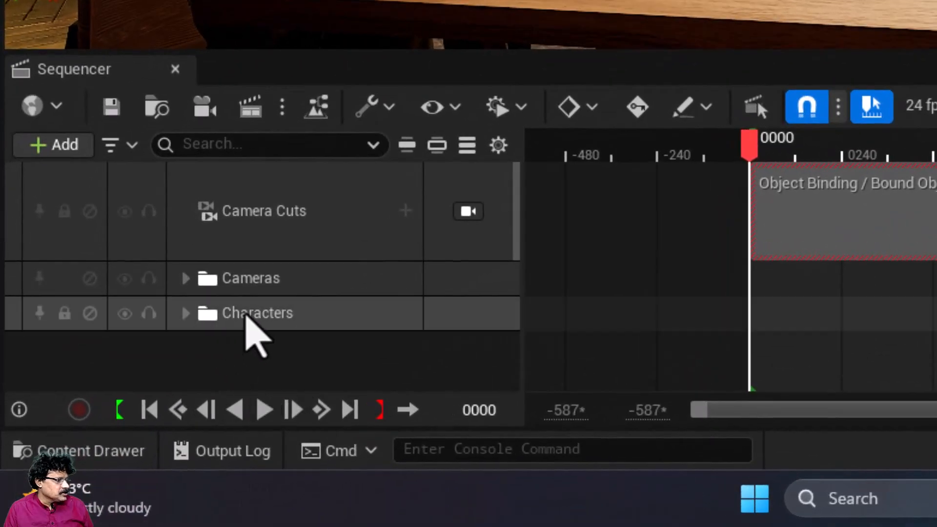
{"action": "left_click", "coordinate": [248, 314]}
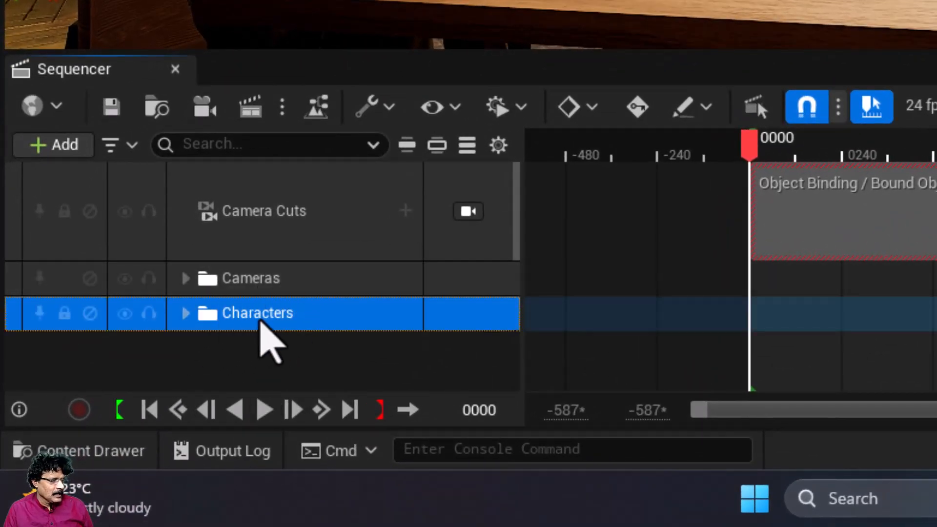
{"action": "right_click", "coordinate": [261, 320]}
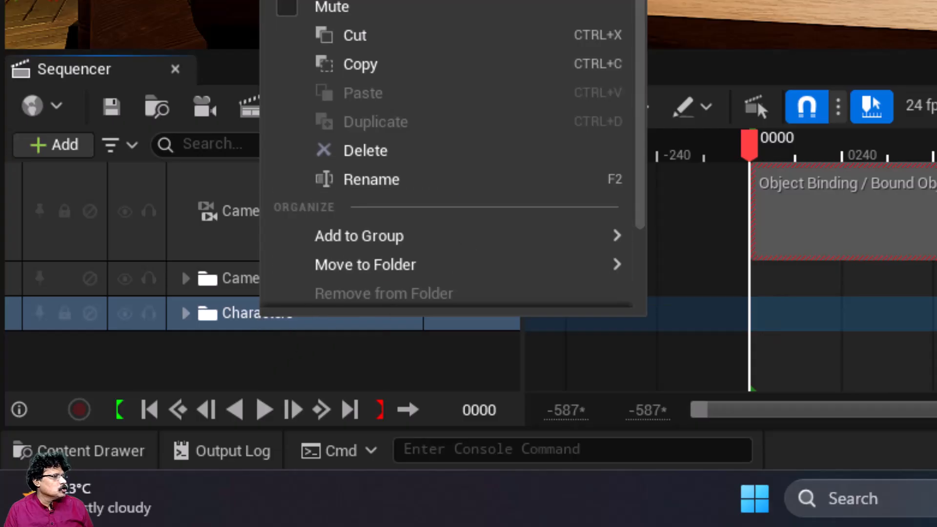
{"action": "left_click", "coordinate": [390, 72]}
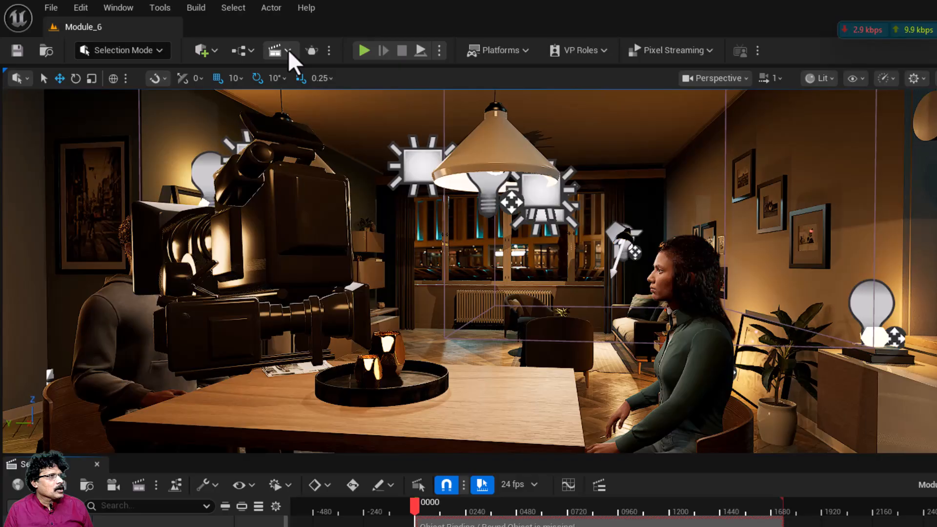
Step: Paste the copied Characters folder into the MyFirstSequence level sequence and save all changes
{"action": "left_click", "coordinate": [204, 37]}
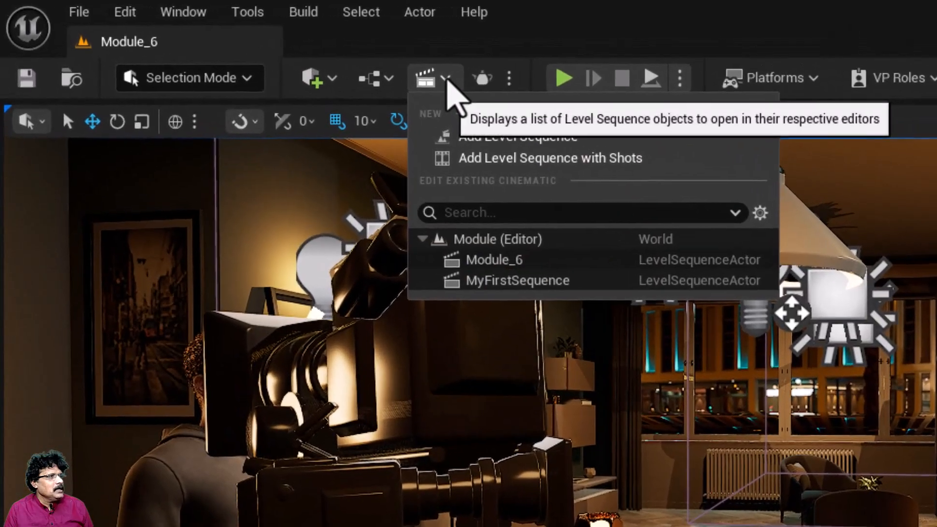
{"action": "left_click", "coordinate": [474, 286]}
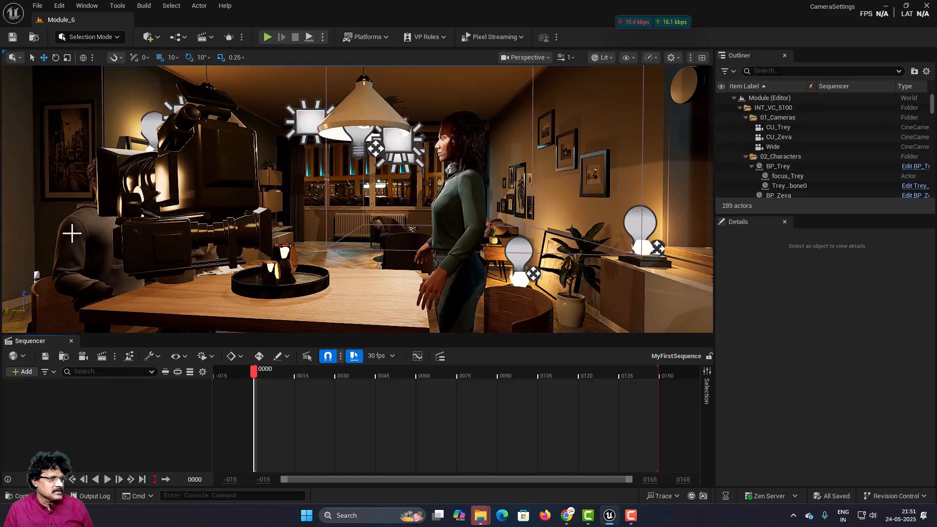
{"action": "right_click", "coordinate": [136, 421]}
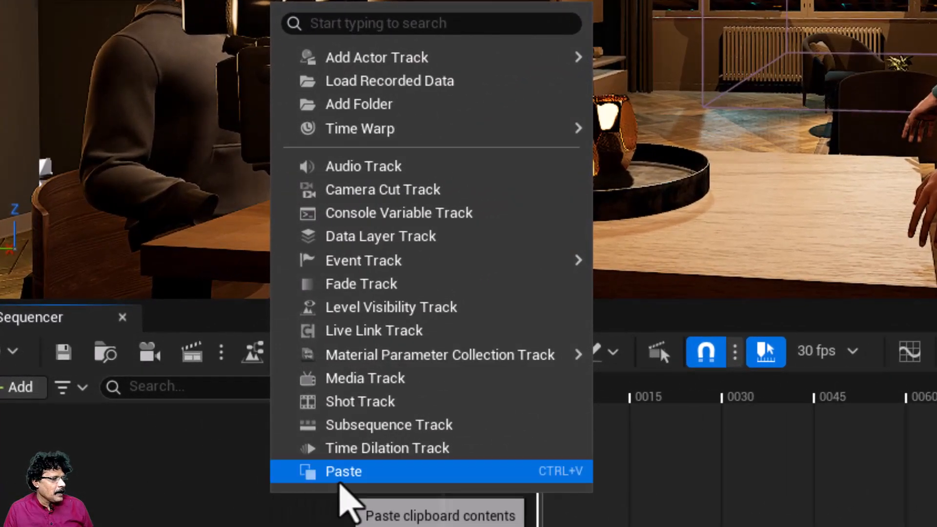
{"action": "left_click", "coordinate": [338, 472]}
{"action": "left_click", "coordinate": [131, 418]}
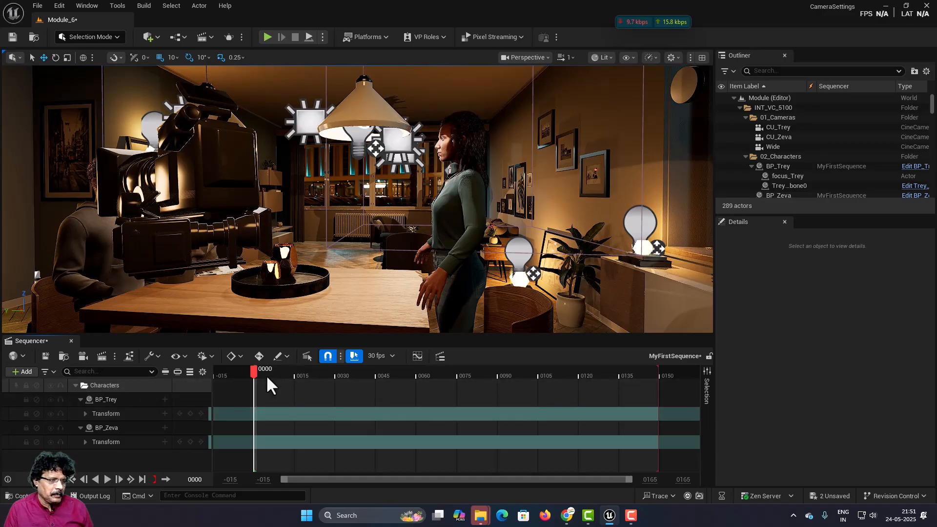
{"action": "mouse_move", "coordinate": [257, 371]}
{"action": "left_mouse_down"}
{"action": "mouse_move", "coordinate": [303, 378]}
{"action": "mouse_move", "coordinate": [254, 385]}
{"action": "left_mouse_up"}
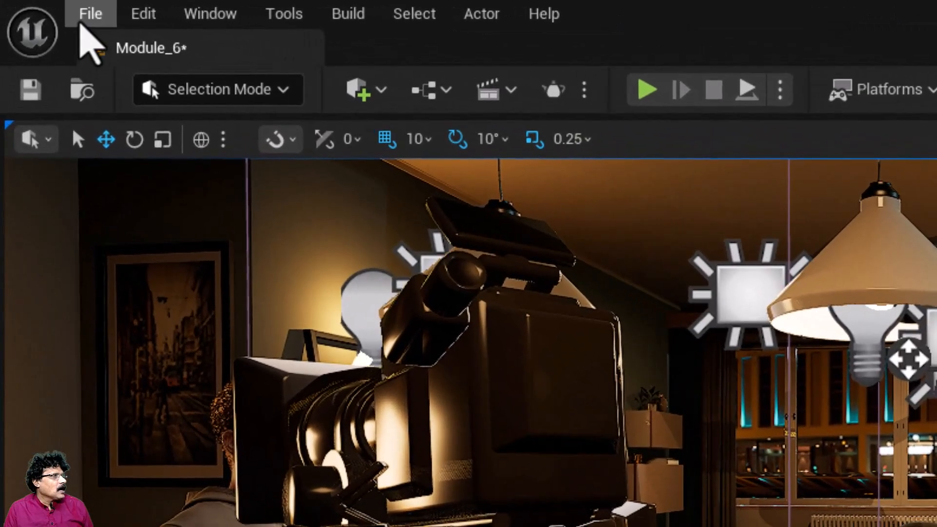
{"action": "left_click", "coordinate": [35, 9]}
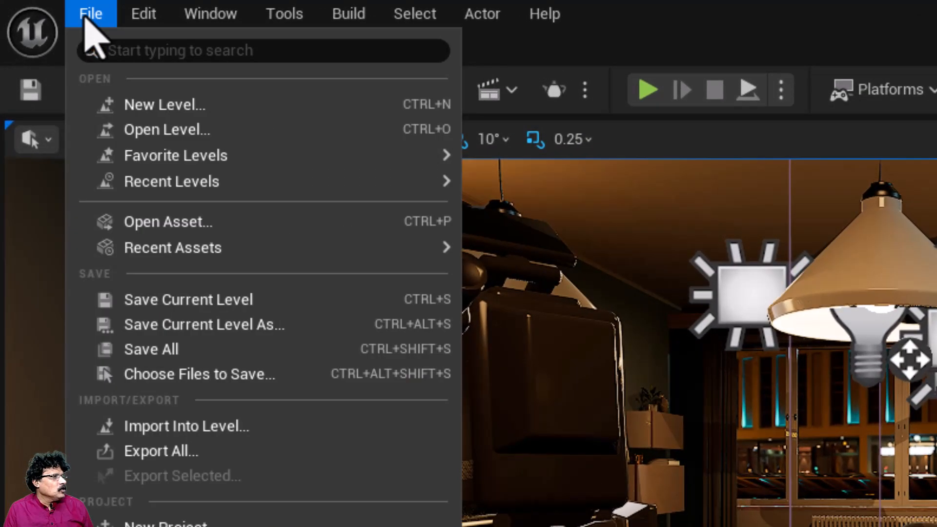
{"action": "left_click", "coordinate": [149, 349]}
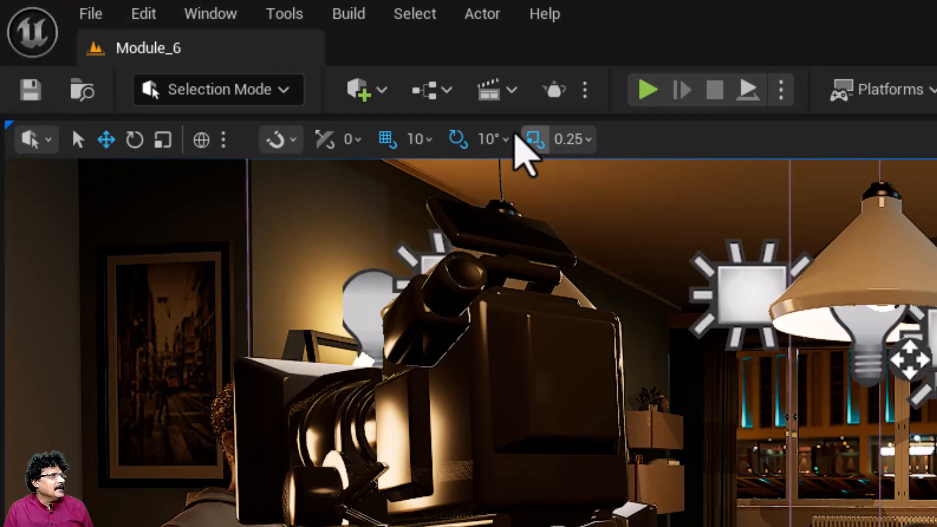
Step: Reopen the Module_6 level sequence and copy the MetaHuman_ControlRig track under BP_Trey's Body
{"action": "left_click", "coordinate": [512, 93]}
{"action": "left_click", "coordinate": [546, 298]}
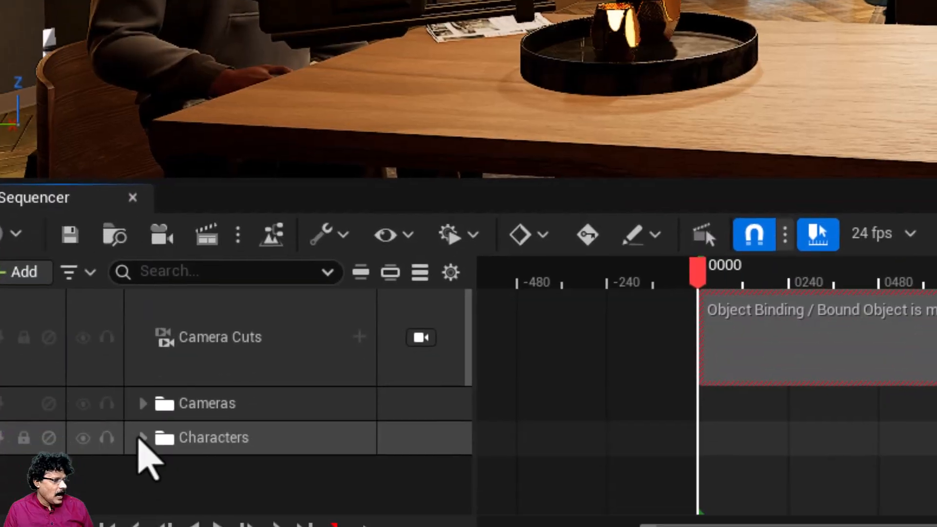
{"action": "scroll", "coordinate": [140, 419], "scroll_direction": "down", "scroll_amount": 2}
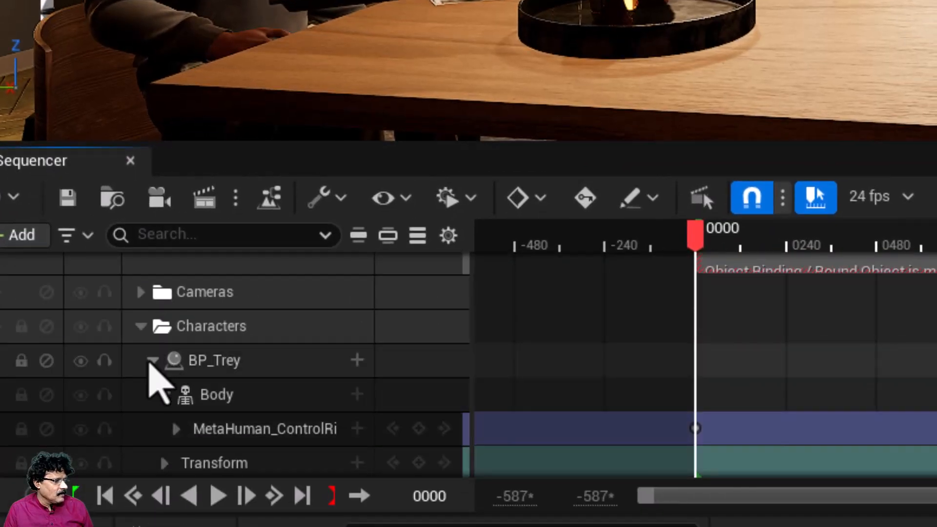
{"action": "left_click", "coordinate": [151, 361]}
{"action": "left_click", "coordinate": [152, 361]}
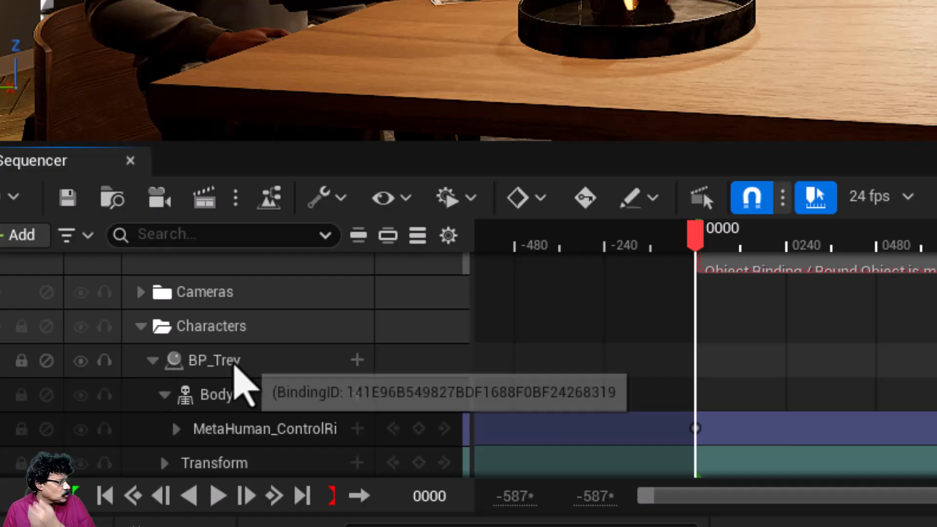
{"action": "scroll", "coordinate": [235, 378], "scroll_direction": "down", "scroll_amount": 1}
{"action": "left_click", "coordinate": [253, 397]}
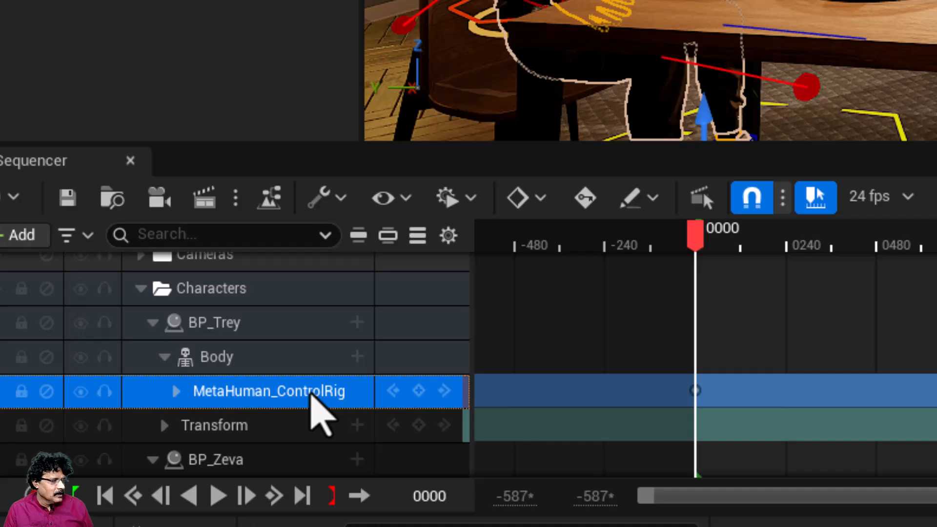
{"action": "right_click", "coordinate": [311, 396]}
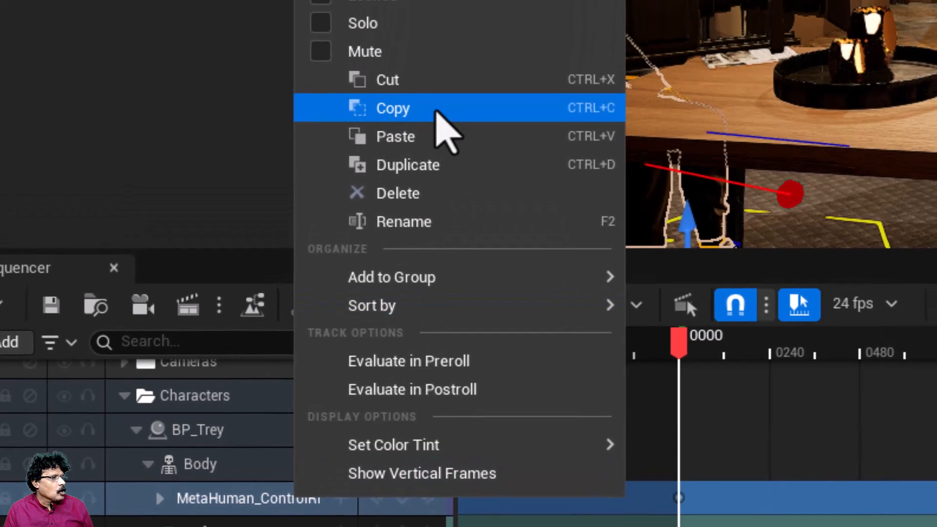
{"action": "left_click", "coordinate": [446, 39]}
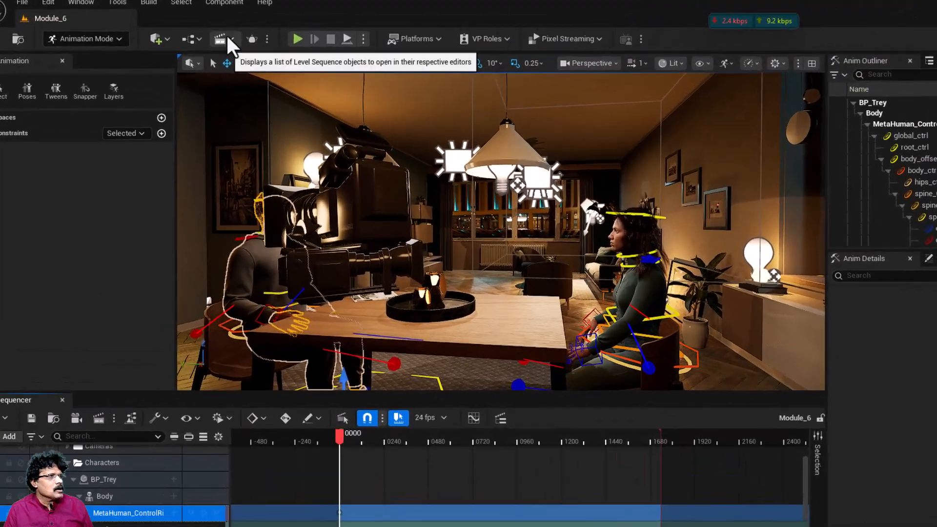
Step: Paste the copied control rig track onto BP_Trey in the MyFirstSequence level sequence
{"action": "left_click", "coordinate": [226, 38]}
{"action": "left_click", "coordinate": [436, 328]}
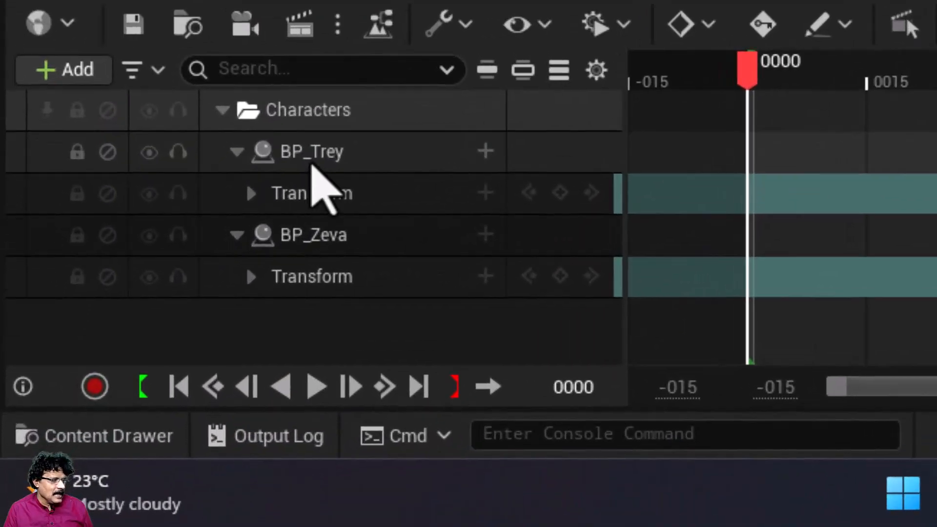
{"action": "left_click", "coordinate": [132, 374]}
{"action": "right_click", "coordinate": [132, 374]}
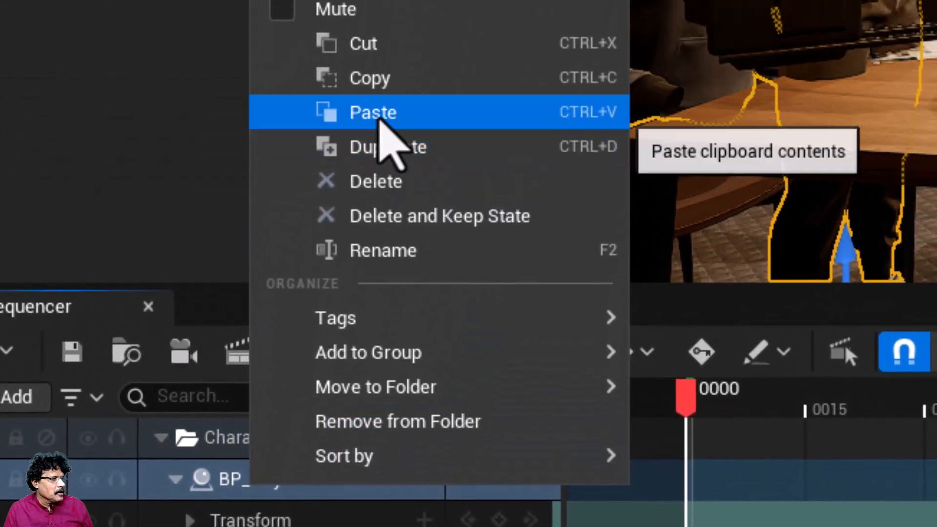
{"action": "left_click", "coordinate": [379, 117]}
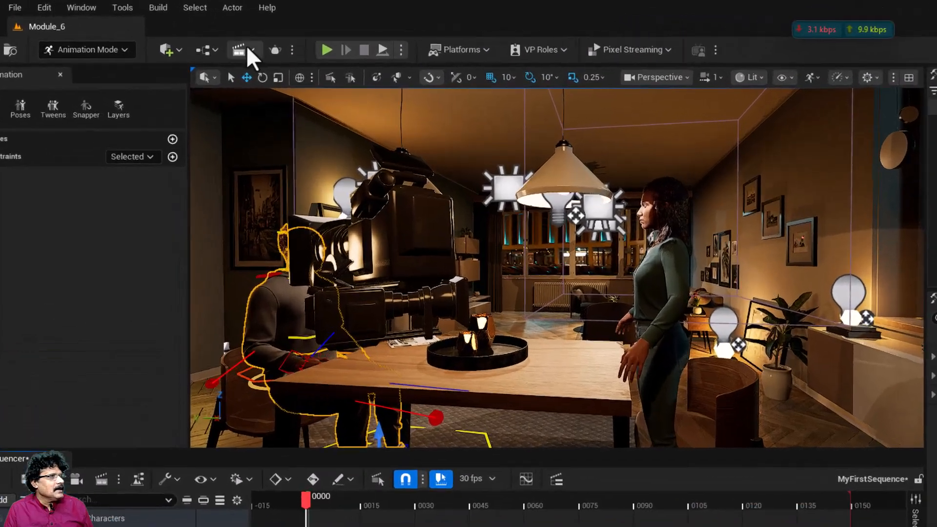
Step: Reopen the Module_6 level sequence and copy the MetaHuman_ControlRig track under BP_Zeva's Body
{"action": "left_click", "coordinate": [209, 37]}
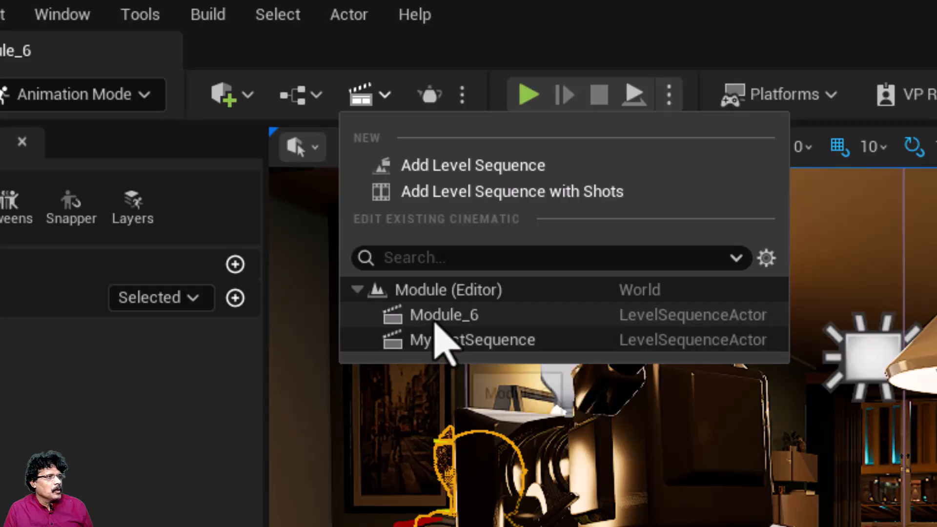
{"action": "left_click", "coordinate": [436, 339]}
{"action": "scroll", "coordinate": [407, 279], "scroll_direction": "down", "scroll_amount": 3}
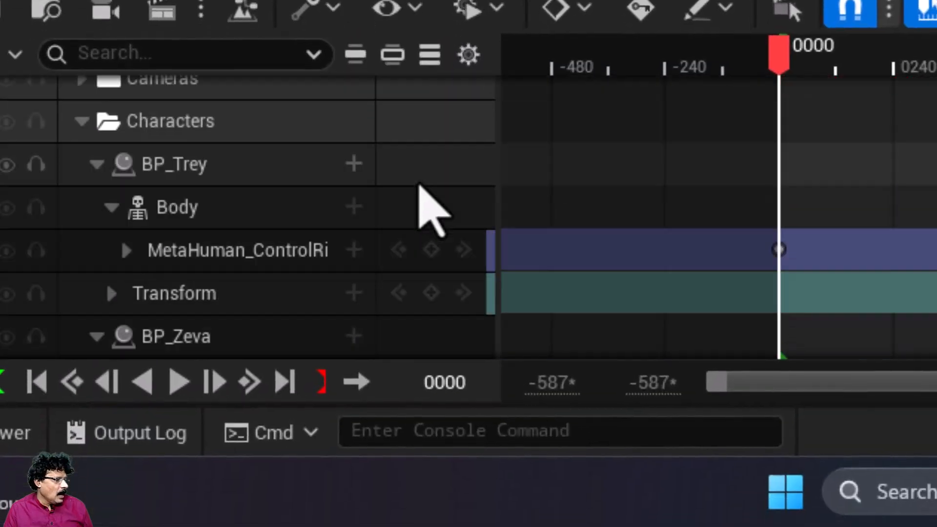
{"action": "scroll", "coordinate": [254, 362], "scroll_direction": "down", "scroll_amount": 1}
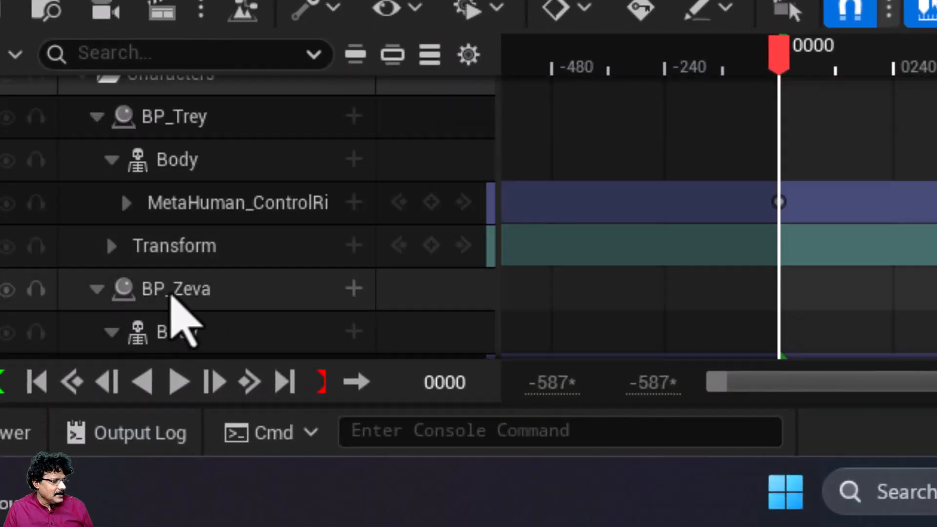
{"action": "scroll", "coordinate": [152, 308], "scroll_direction": "down", "scroll_amount": 2}
{"action": "left_click", "coordinate": [161, 207]}
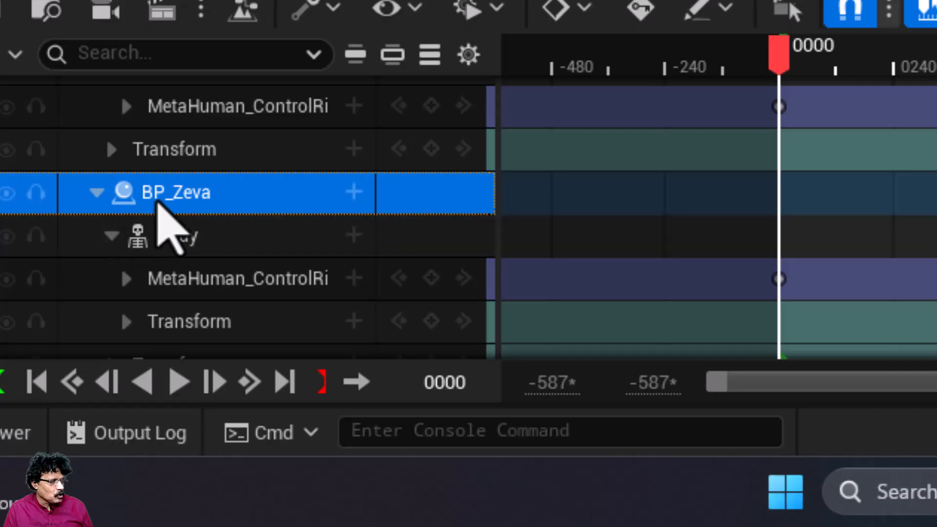
{"action": "left_click", "coordinate": [159, 292]}
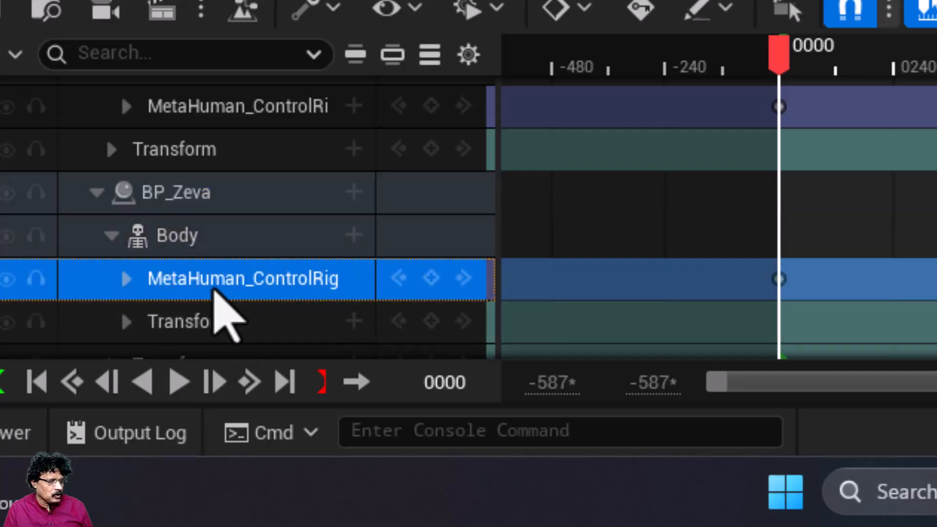
{"action": "right_click", "coordinate": [215, 291]}
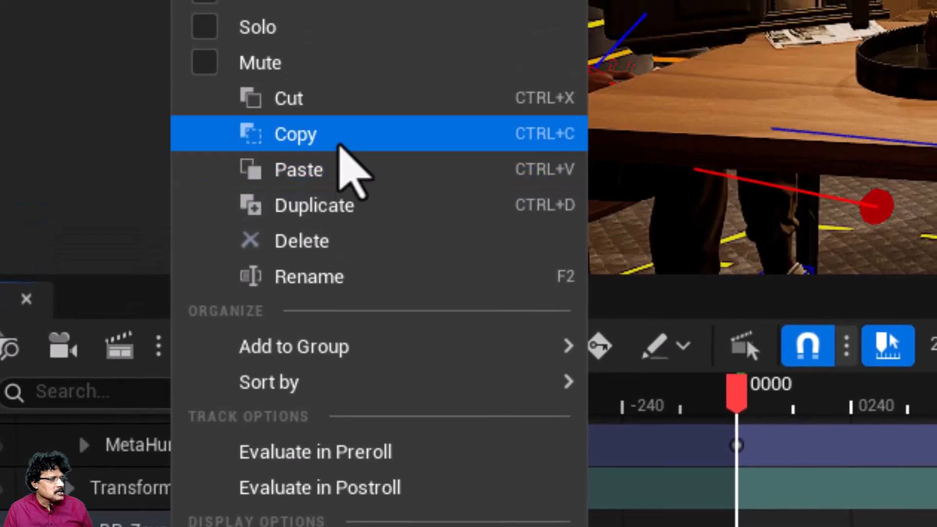
{"action": "left_click", "coordinate": [340, 145]}
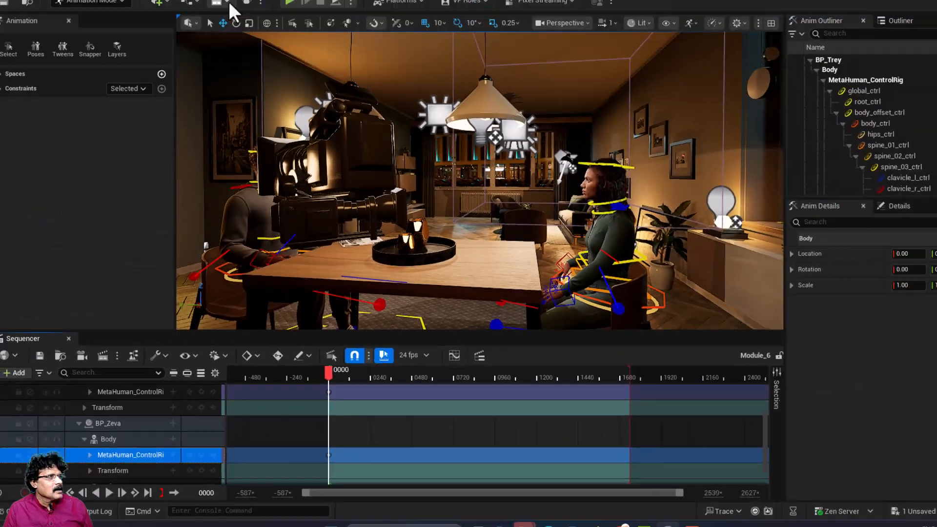
Step: Return to the MyFirstSequence level sequence and paste the copied control rig track onto BP_Zeva
{"action": "left_click", "coordinate": [240, 62]}
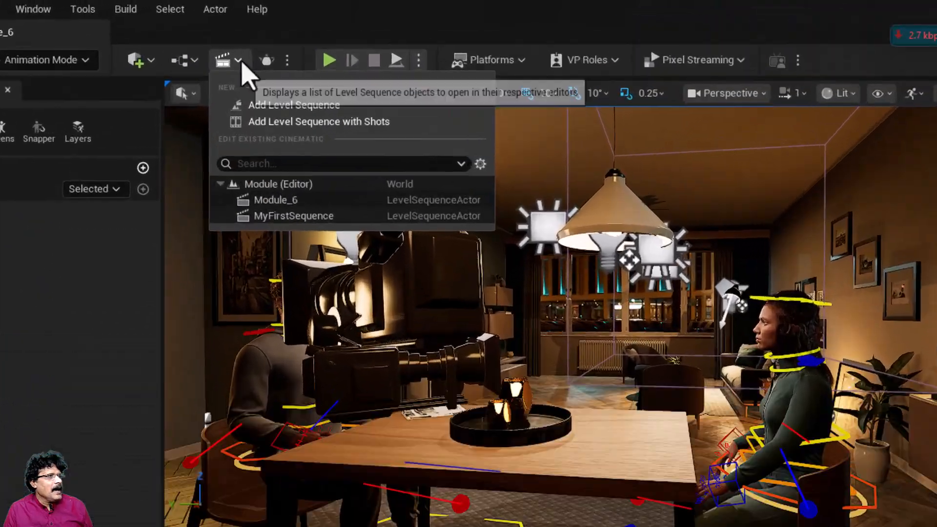
{"action": "left_click", "coordinate": [285, 217]}
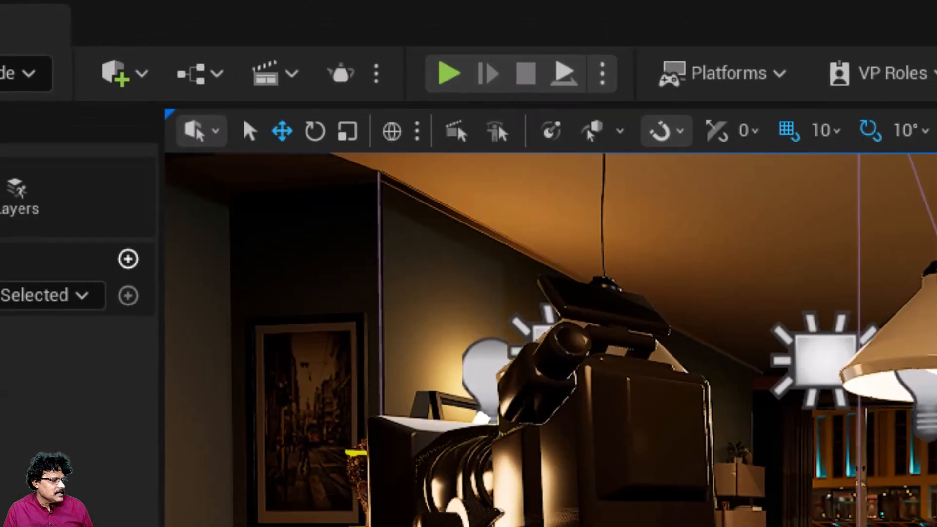
{"action": "left_click", "coordinate": [205, 393]}
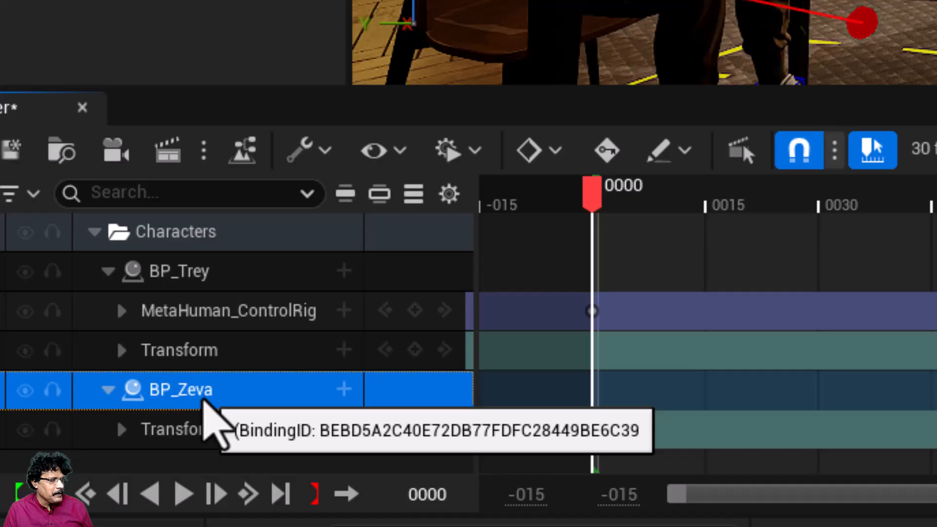
{"action": "right_click", "coordinate": [204, 401]}
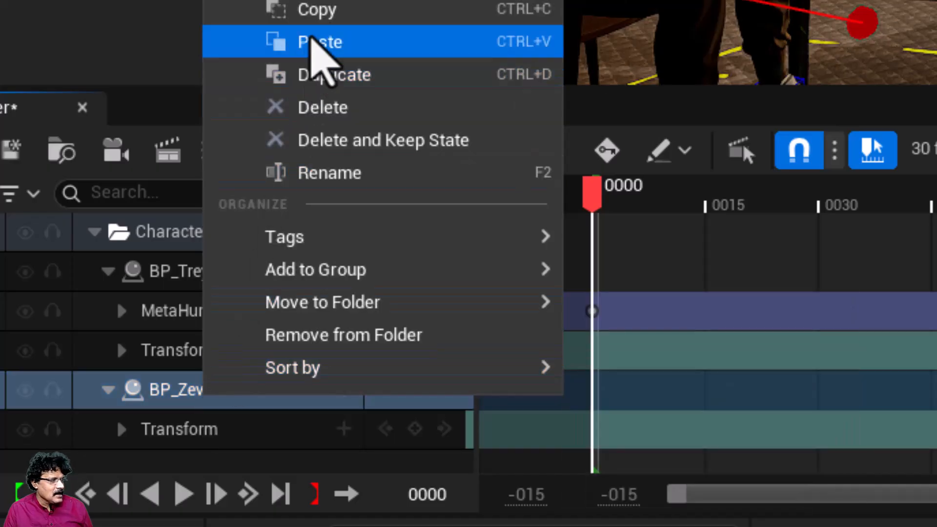
{"action": "left_click", "coordinate": [312, 40]}
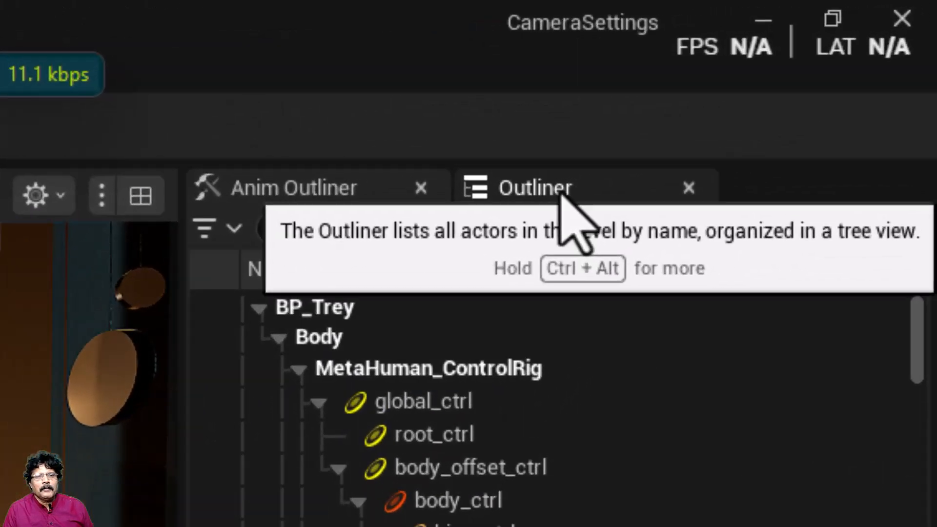
Step: Preview the views of the CU_Trey, CU_Zeva and Wide cameras in the 01_Cameras folder
{"action": "left_click", "coordinate": [825, 57]}
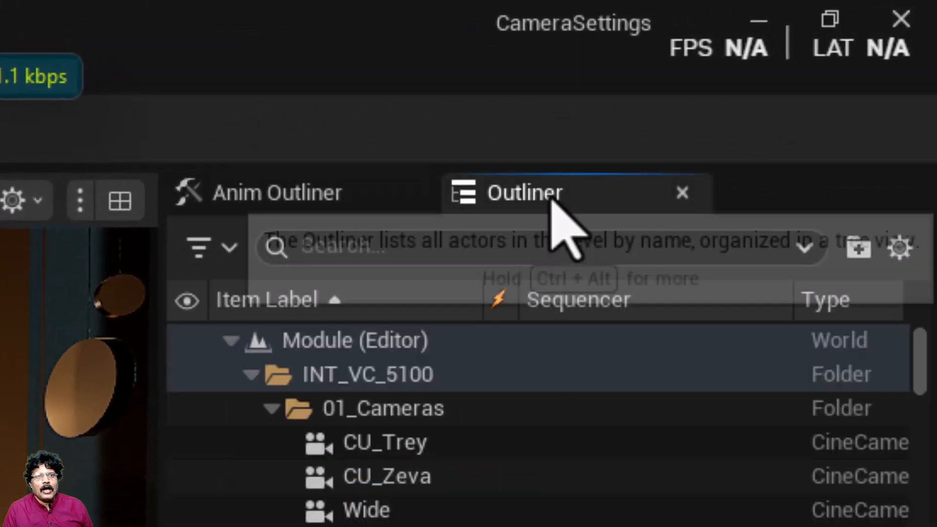
{"action": "left_click", "coordinate": [363, 448]}
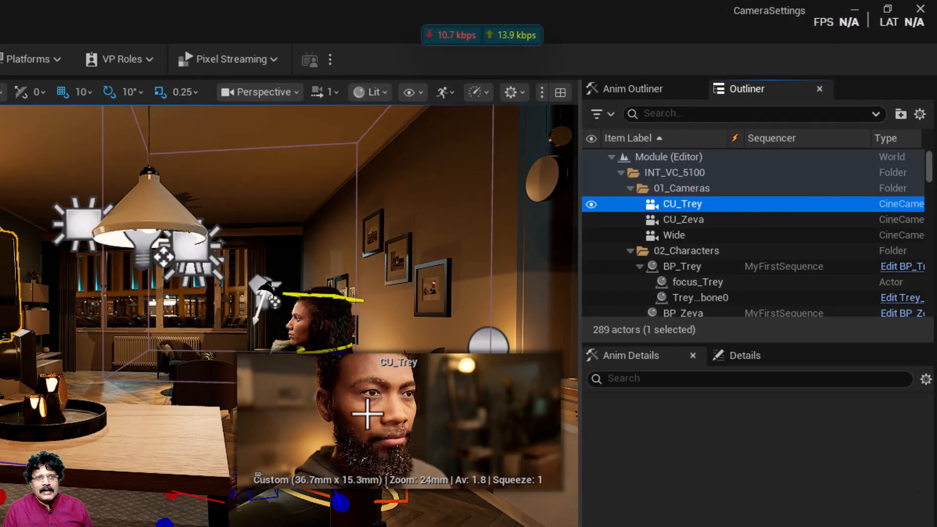
{"action": "left_click", "coordinate": [699, 222]}
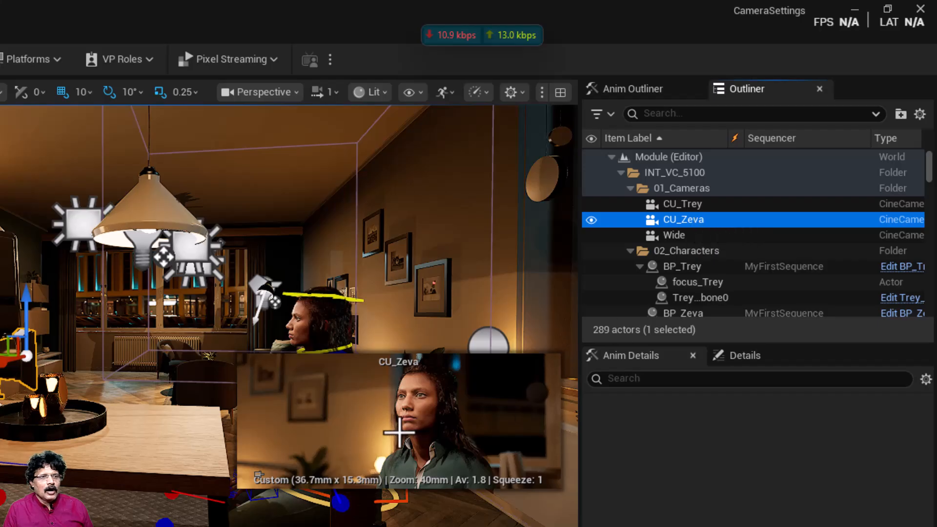
{"action": "left_click", "coordinate": [708, 236]}
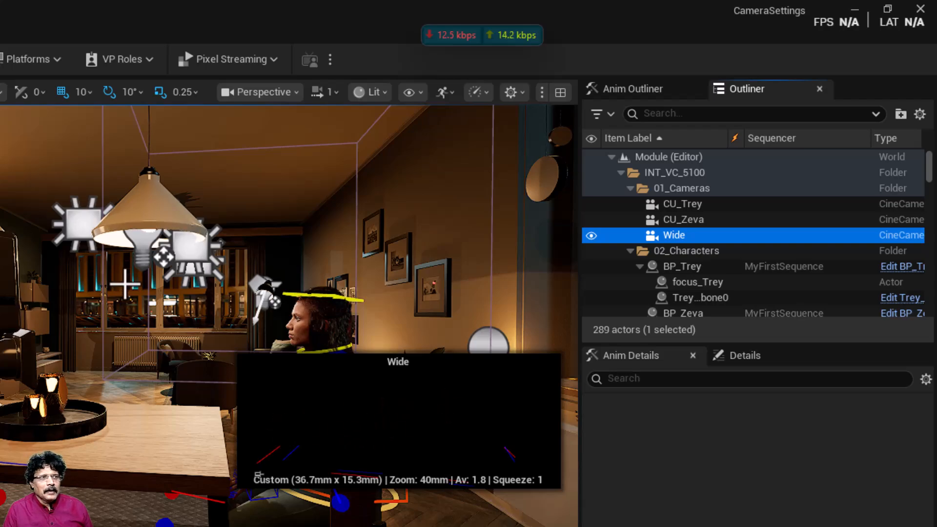
Step: Hide the 06_PD folder that holds the FlyAwayWall, and preview the Wide camera's view again
{"action": "right_click_drag", "start_coordinate": [125, 279], "coordinate": [342, 252]}
{"action": "left_click", "coordinate": [149, 223]}
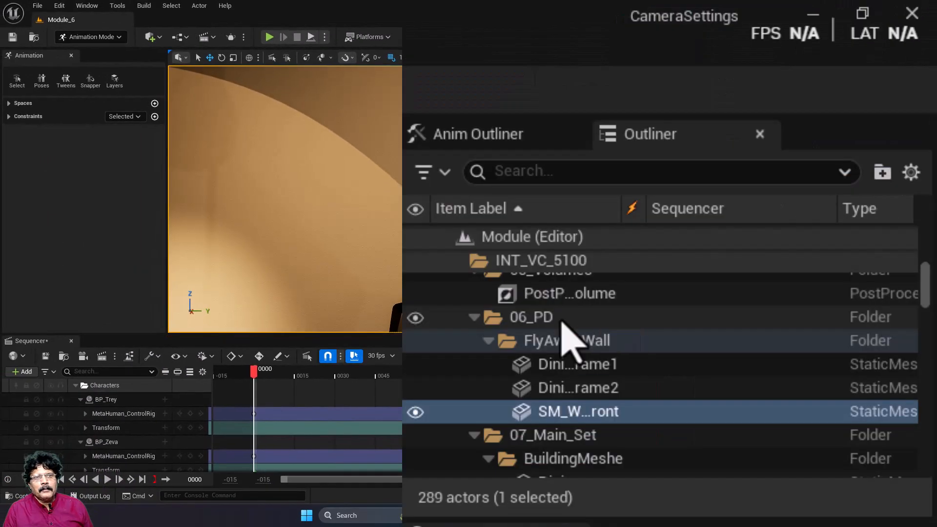
{"action": "left_click", "coordinate": [490, 324]}
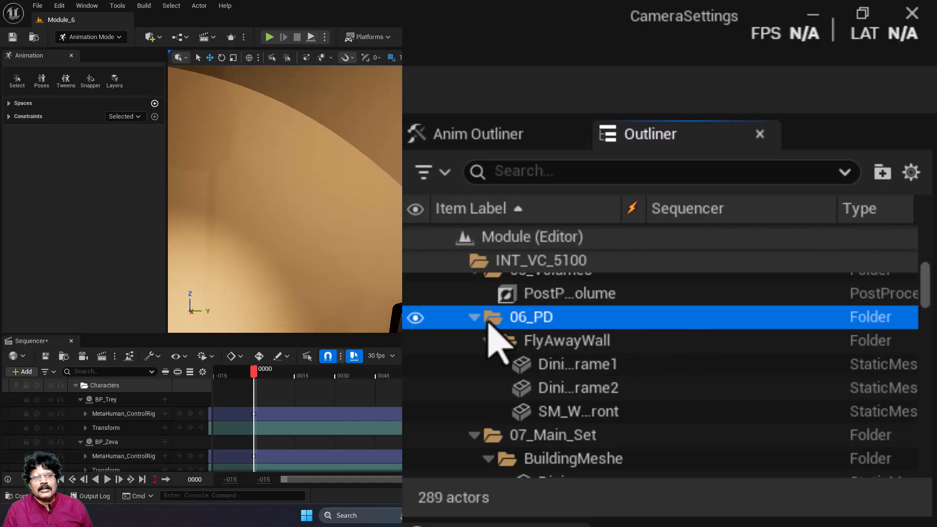
{"action": "left_click", "coordinate": [474, 317]}
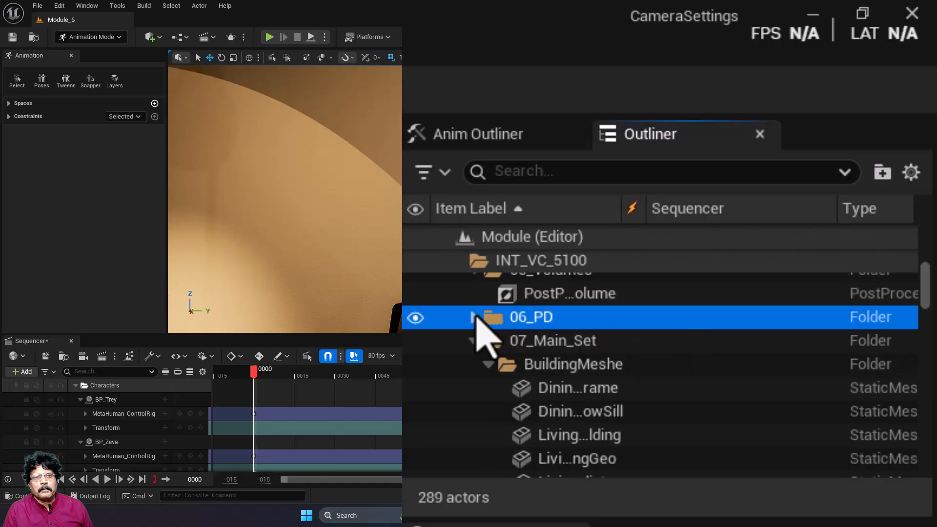
{"action": "left_click", "coordinate": [416, 318]}
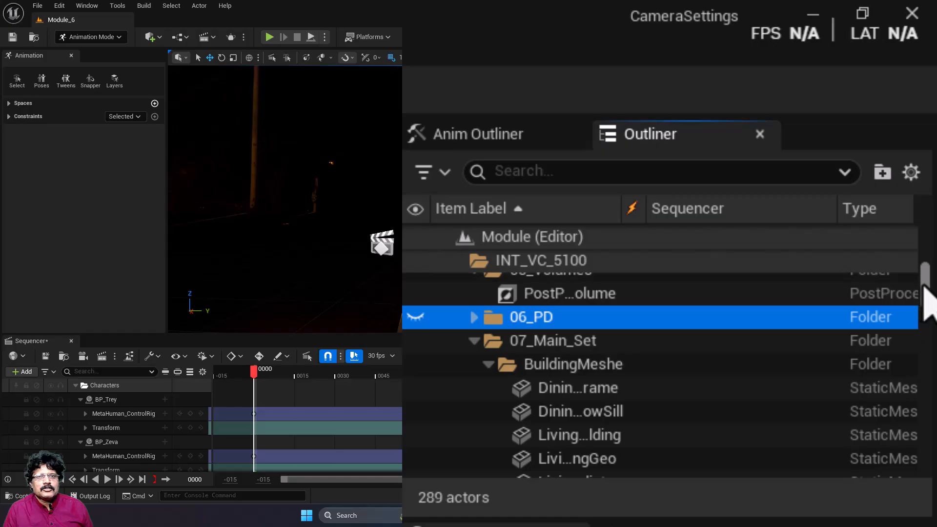
{"action": "left_click_drag", "start_coordinate": [925, 291], "coordinate": [914, 210]}
{"action": "left_click", "coordinate": [525, 361]}
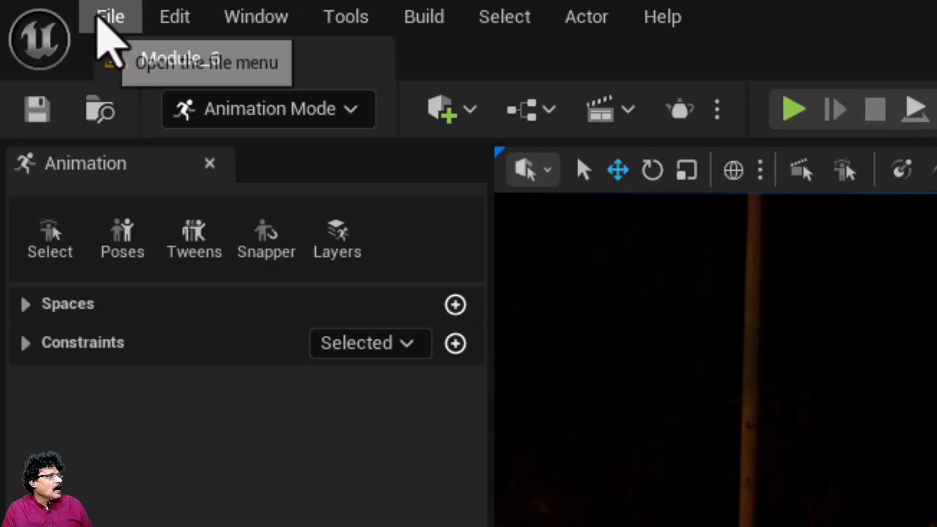
Step: Save all changes and check the BP_Trey and BP_Zeva tracks in the sequence's Characters folder
{"action": "left_click", "coordinate": [34, 6]}
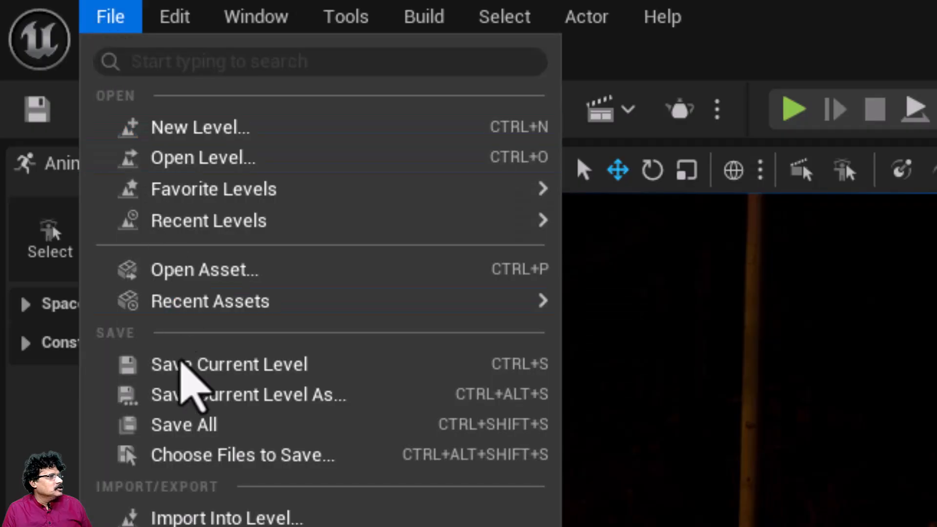
{"action": "left_click", "coordinate": [184, 423]}
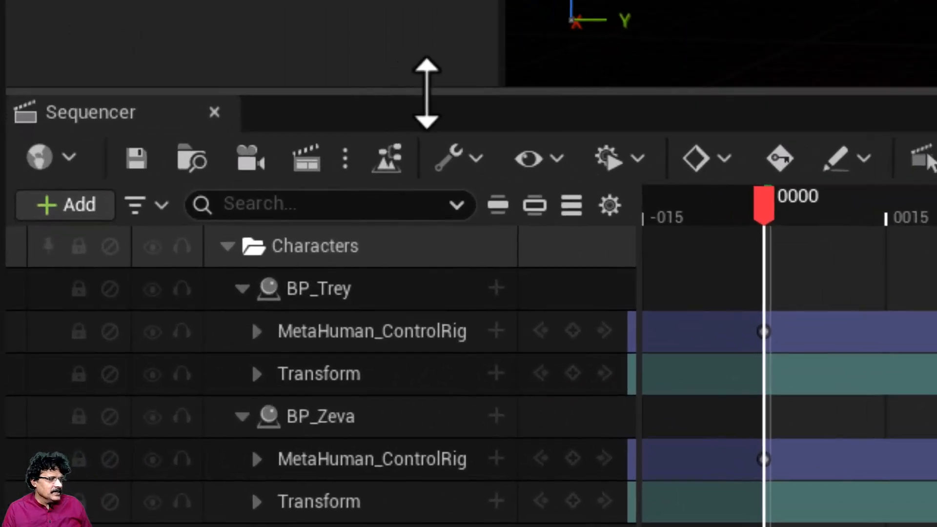
{"action": "left_click", "coordinate": [226, 246]}
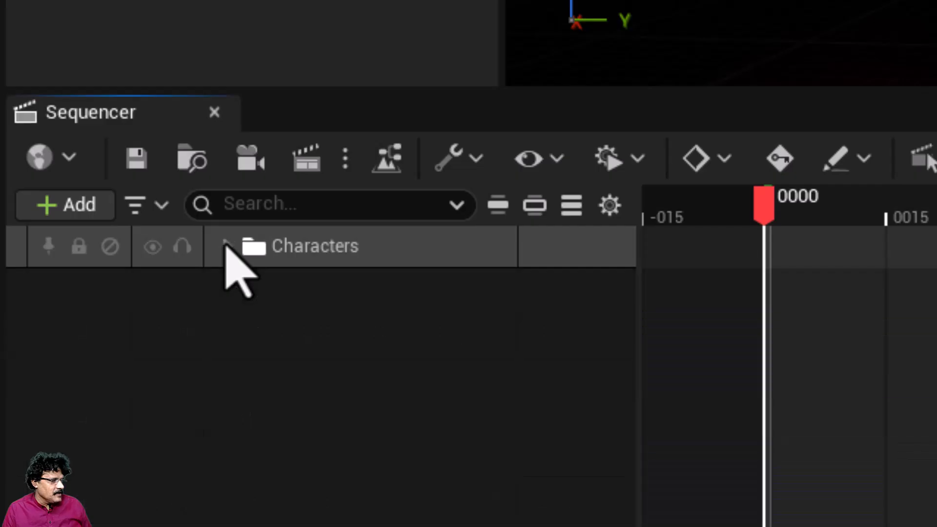
{"action": "left_click", "coordinate": [226, 246]}
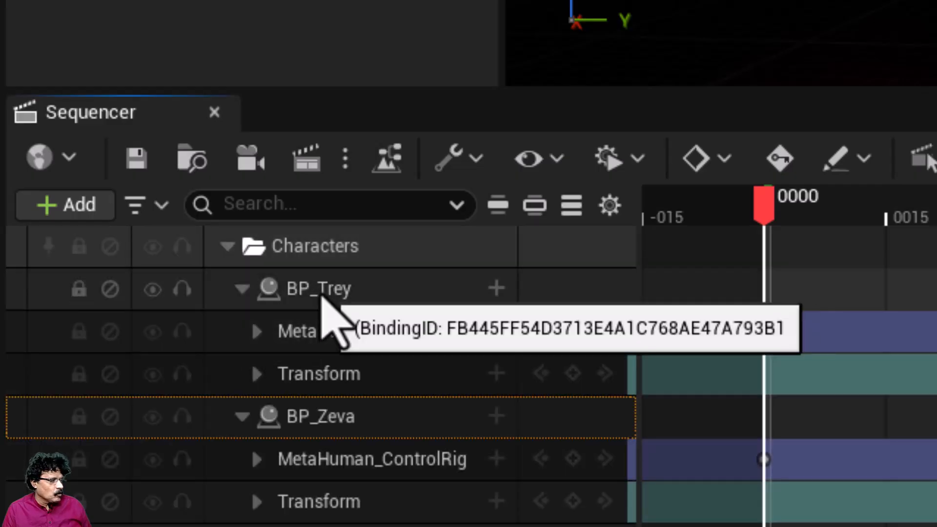
{"action": "left_click", "coordinate": [325, 304]}
{"action": "left_click", "coordinate": [334, 423]}
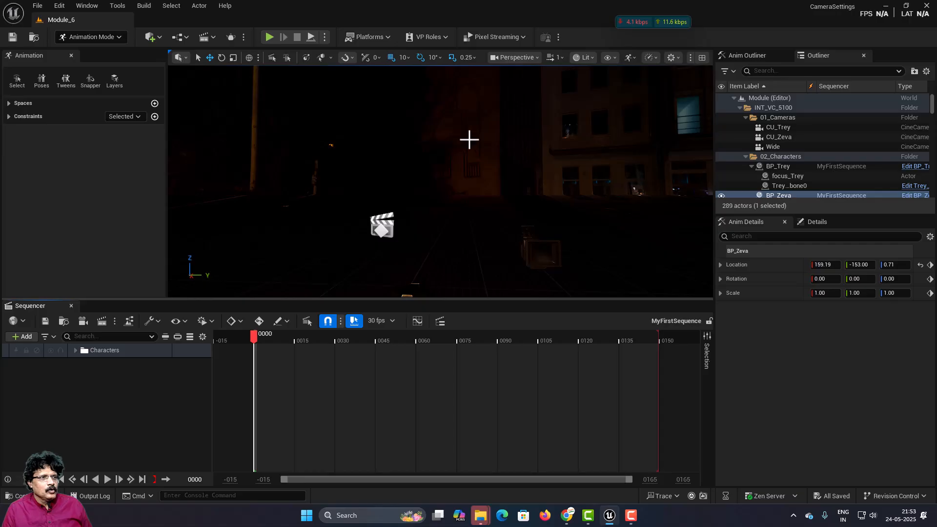
Step: Add the Wide camera to MyFirstSequence and lock the viewport to its view
{"action": "right_click_drag", "start_coordinate": [469, 140], "coordinate": [264, 136]}
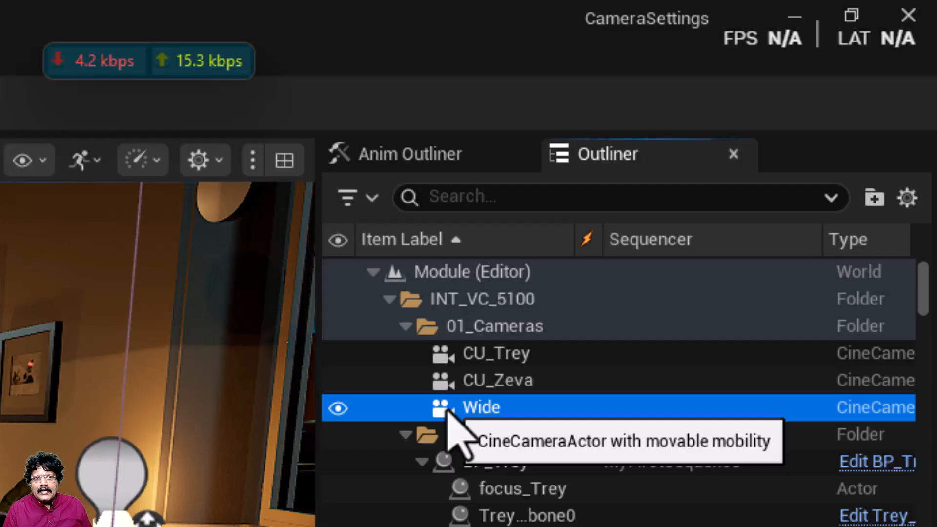
{"action": "left_click_drag", "start_coordinate": [450, 408], "coordinate": [157, 393]}
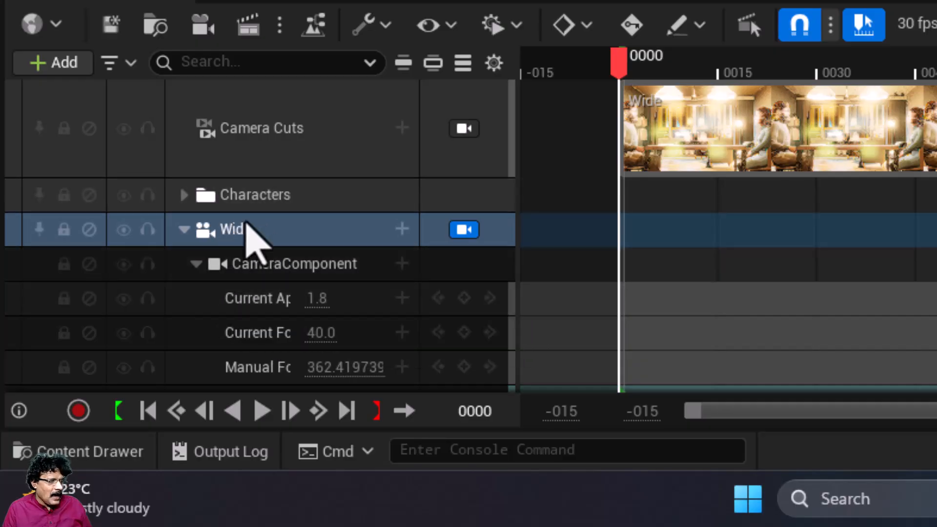
{"action": "scroll", "coordinate": [617, 263], "scroll_direction": "down", "scroll_amount": 1}
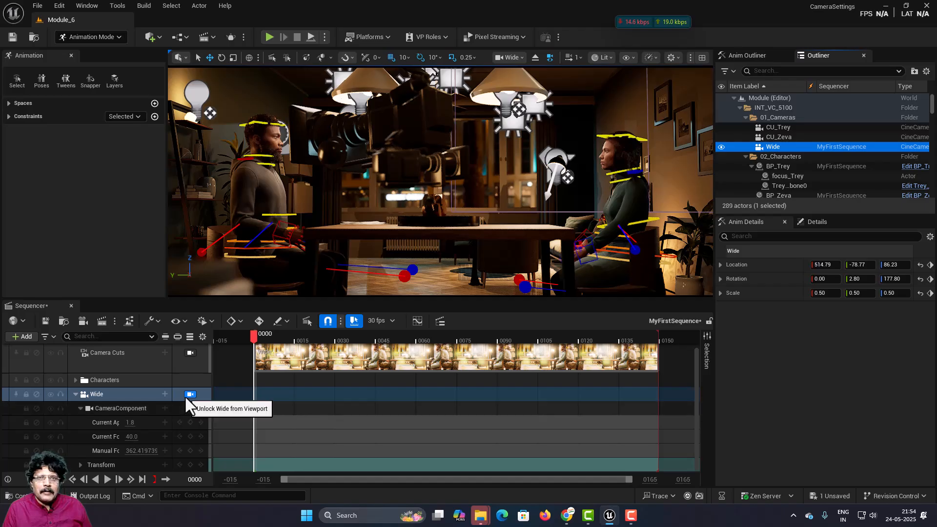
{"action": "left_click", "coordinate": [189, 394]}
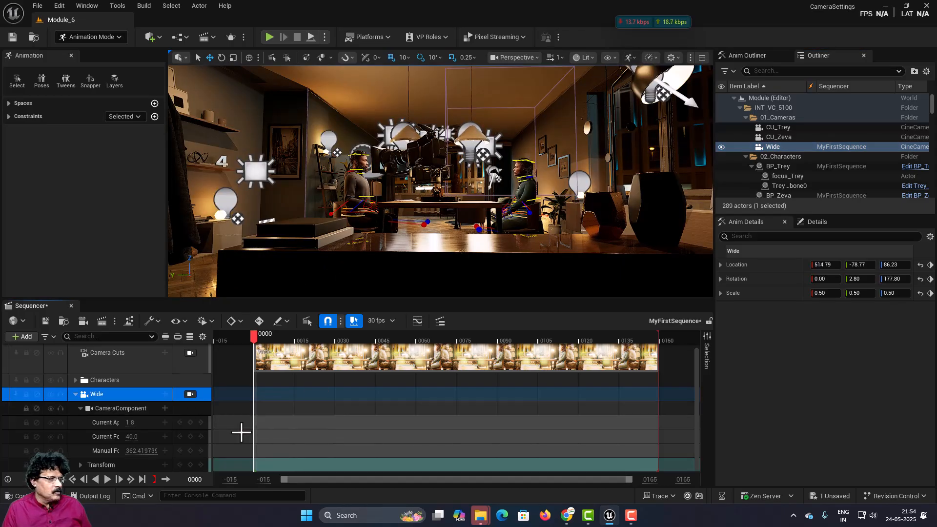
{"action": "left_click", "coordinate": [190, 394]}
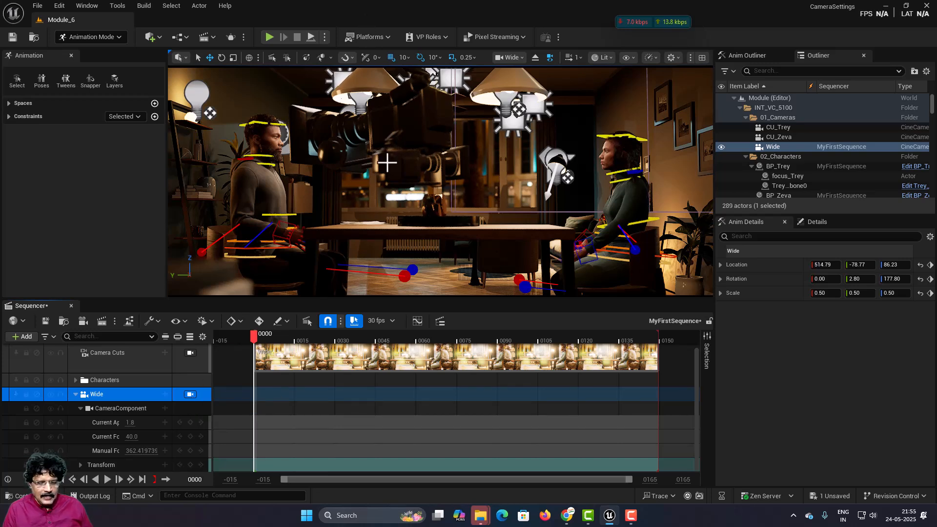
Step: Turn on Game View to hide the editor icons and switch the viewport type to Cinematic Viewport
{"action": "key", "text": "g"}
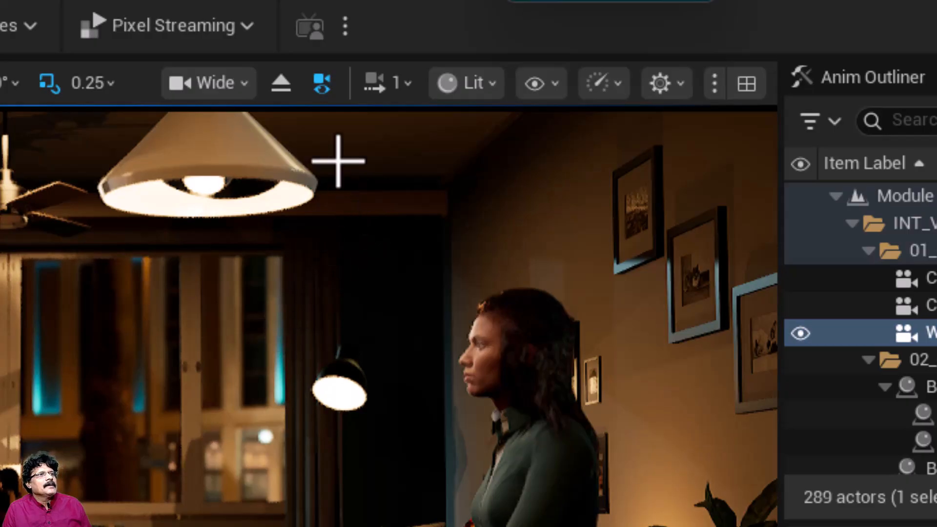
{"action": "left_click", "coordinate": [239, 84]}
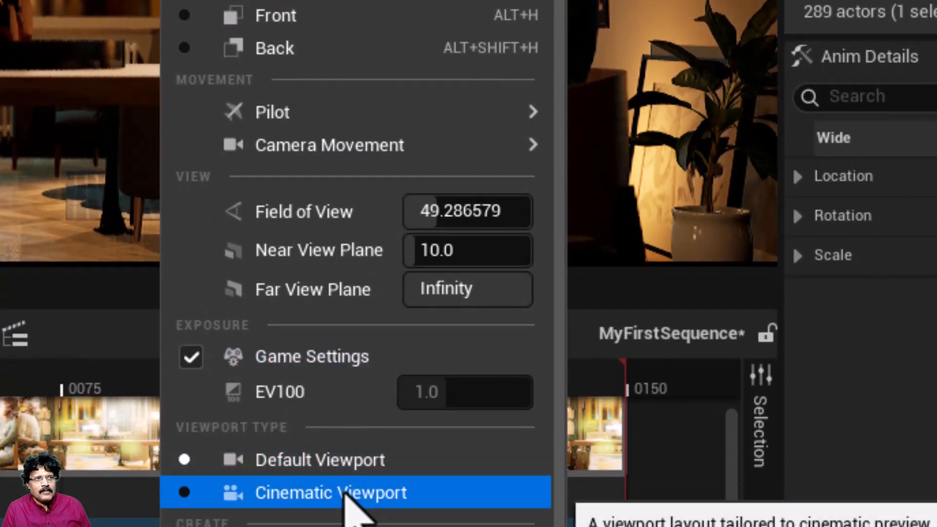
{"action": "left_click", "coordinate": [345, 494]}
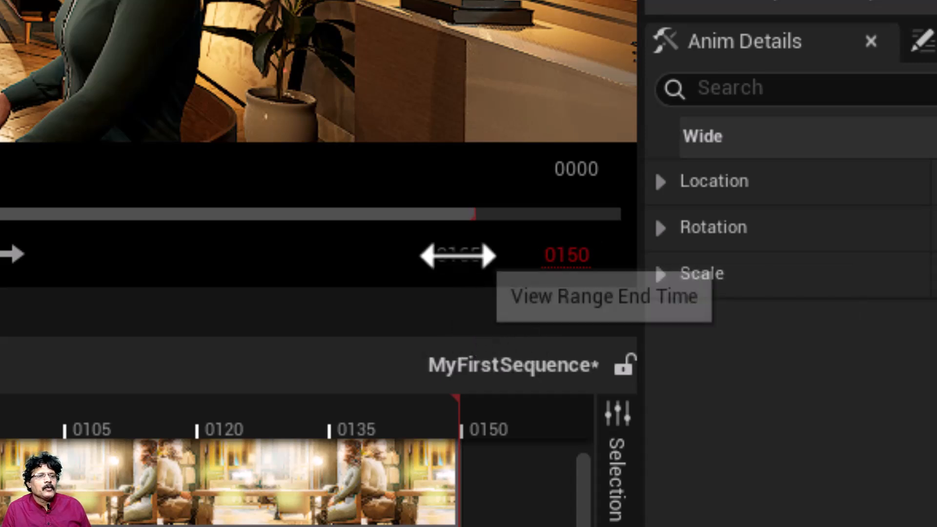
Step: Extend the end of the sequence's view range to frame 600
{"action": "left_click", "coordinate": [458, 255]}
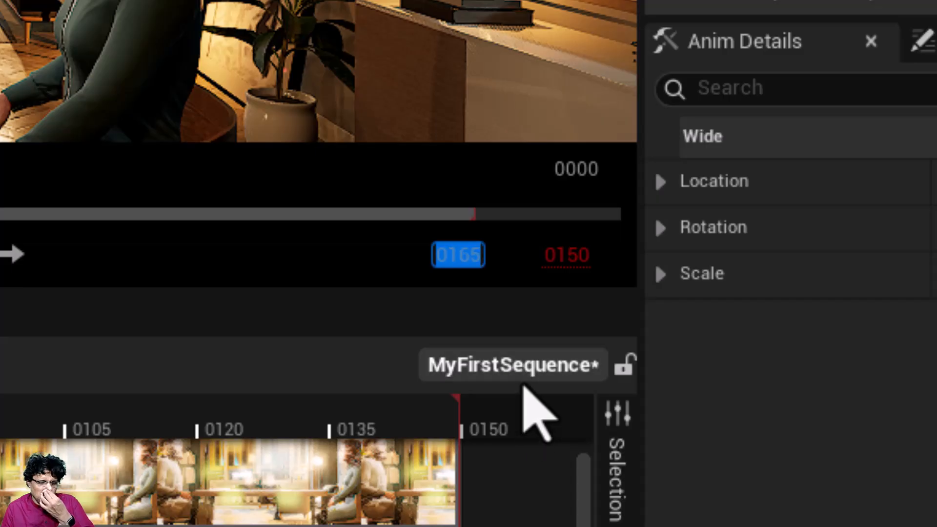
{"action": "type", "text": "600"}
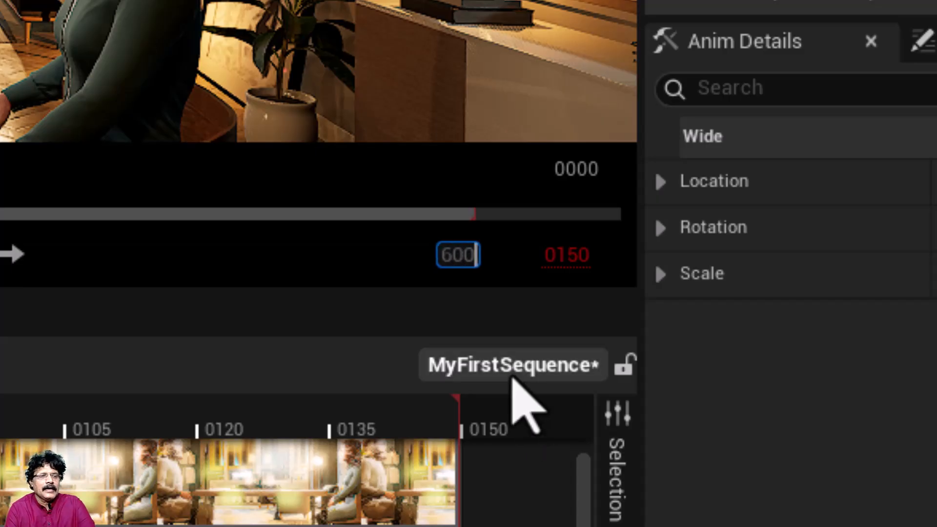
{"action": "key", "text": "Return"}
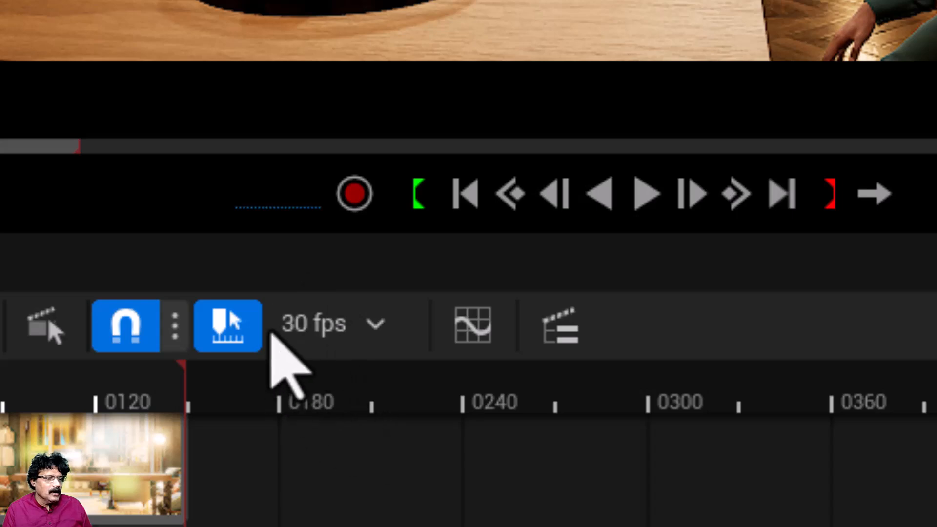
Step: Set the sequence's display rate to 24 fps (film) and show its time in Seconds
{"action": "left_click", "coordinate": [383, 333]}
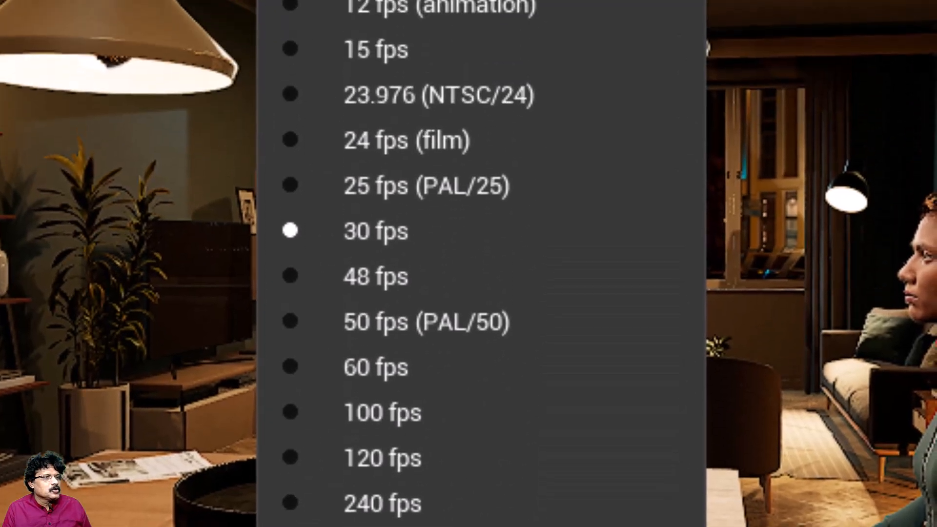
{"action": "left_click", "coordinate": [288, 142]}
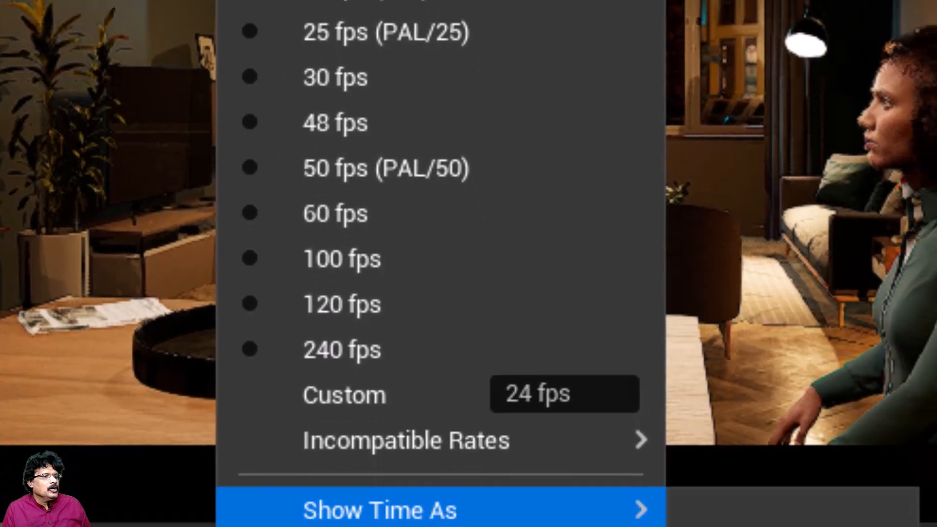
{"action": "mouse_move", "coordinate": [493, 526]}
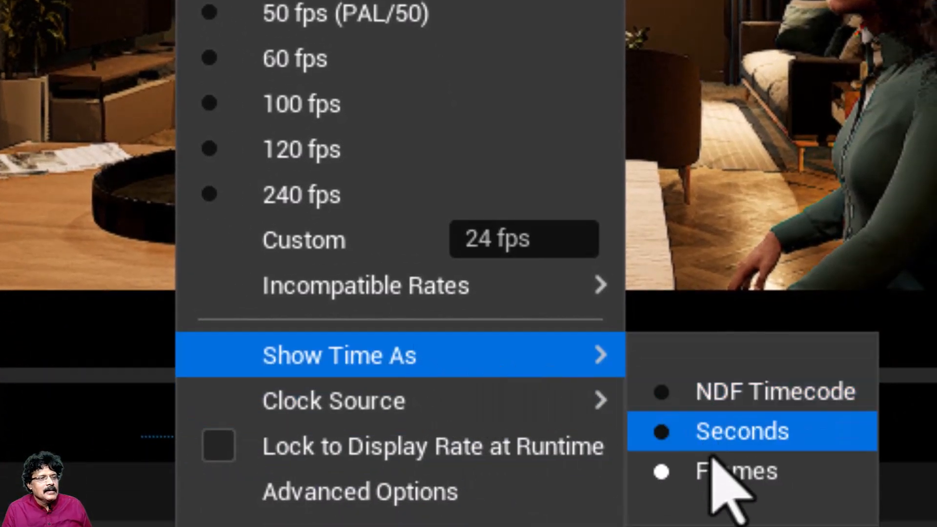
{"action": "left_click", "coordinate": [662, 433]}
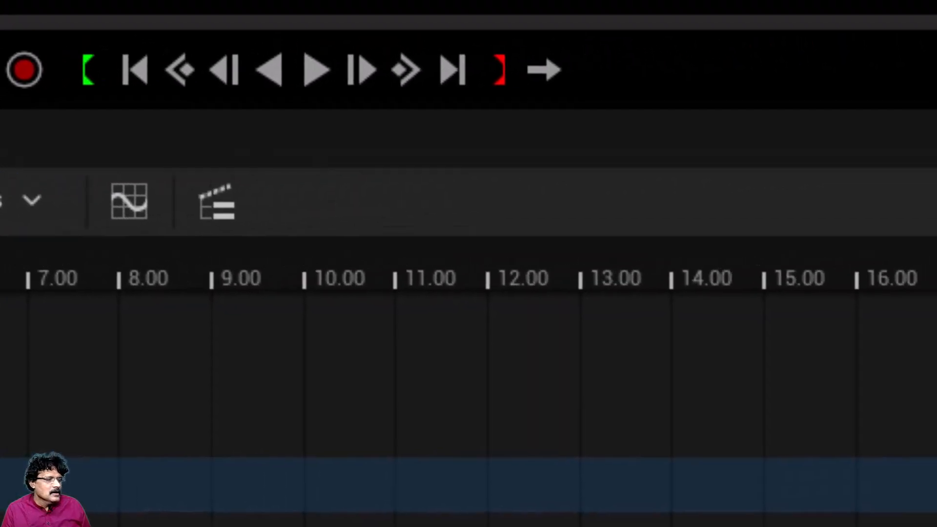
Step: Scrub the playhead to the end of the visible timeline and set the playback range end to 20 seconds
{"action": "left_click_drag", "start_coordinate": [0, 310], "coordinate": [857, 405]}
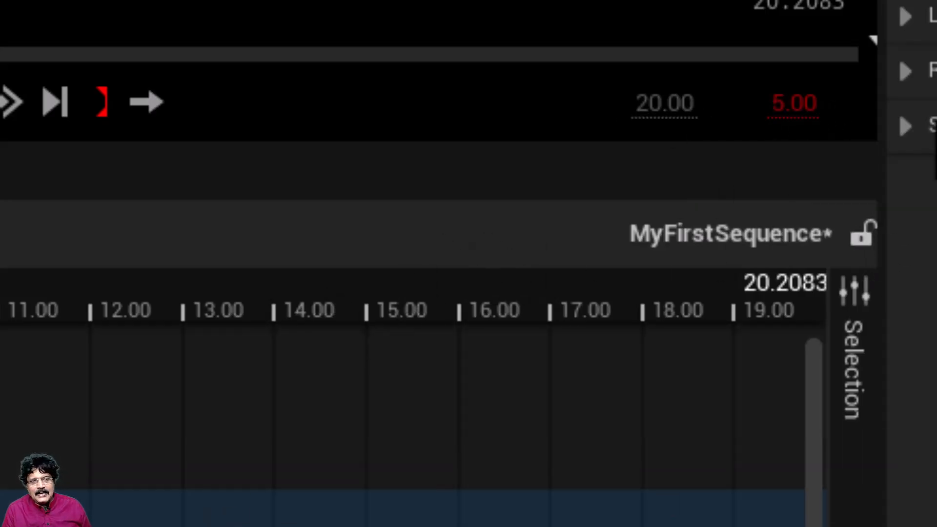
{"action": "left_click", "coordinate": [794, 104]}
{"action": "key", "text": "BackSpace"}
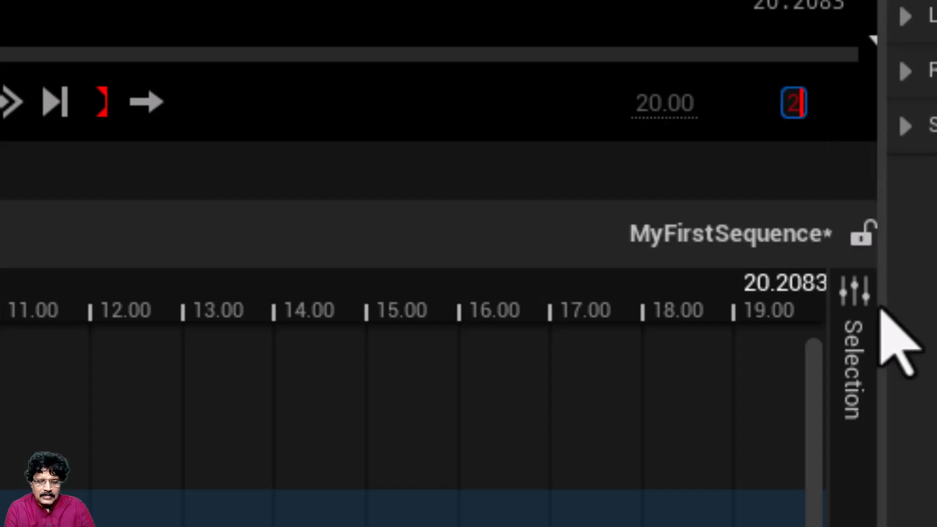
{"action": "type", "text": "20"}
{"action": "key", "text": "Return"}
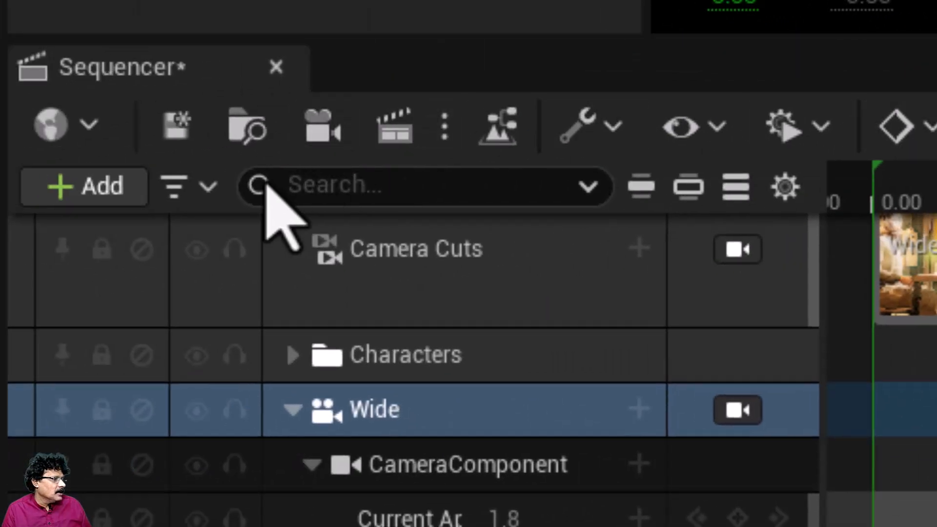
Step: Check the playback context options, save MyFirstSequence and locate its asset in the Content Browser
{"action": "left_click", "coordinate": [88, 128]}
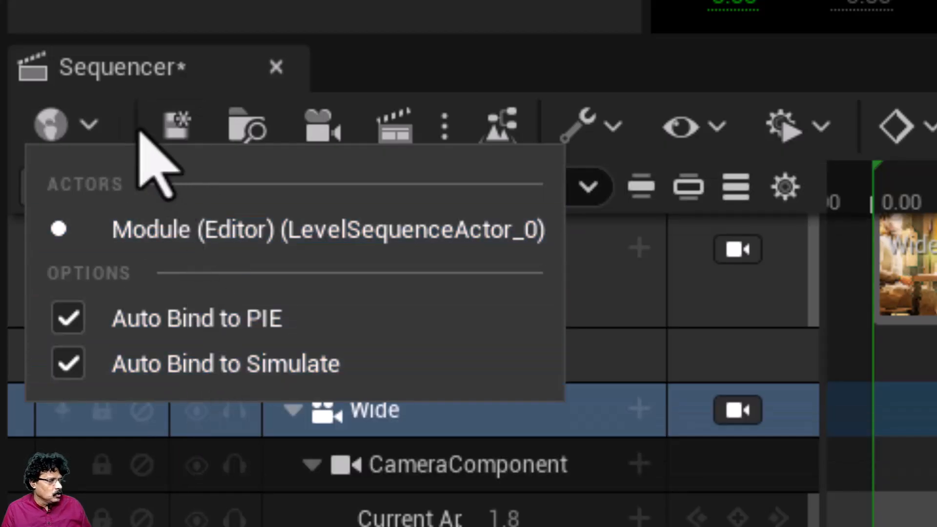
{"action": "left_click", "coordinate": [93, 121]}
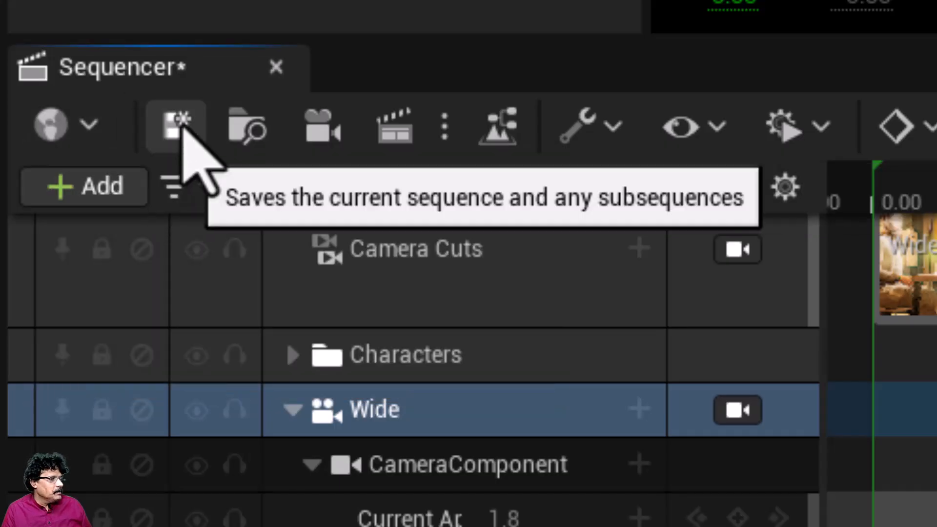
{"action": "left_click", "coordinate": [180, 125]}
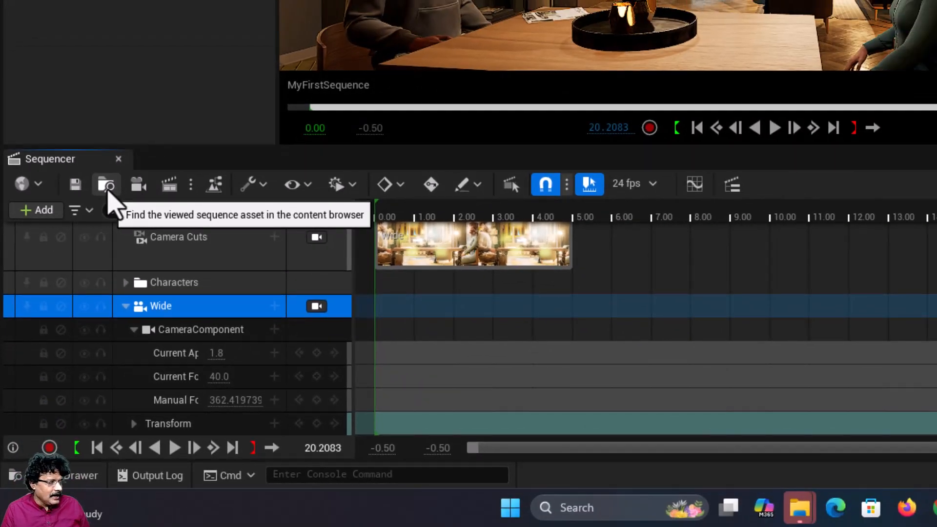
{"action": "left_click", "coordinate": [106, 186]}
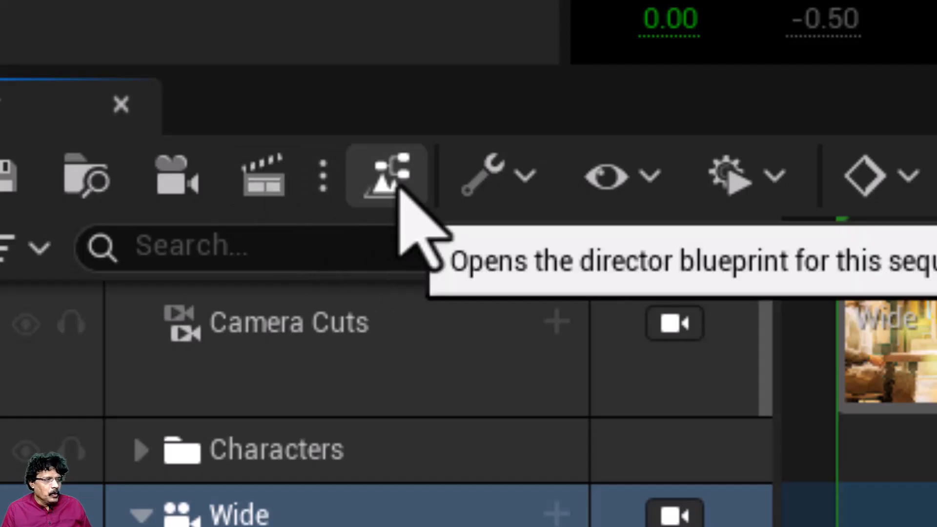
Step: Review the sequence's action, view and playback options
{"action": "left_click", "coordinate": [520, 183]}
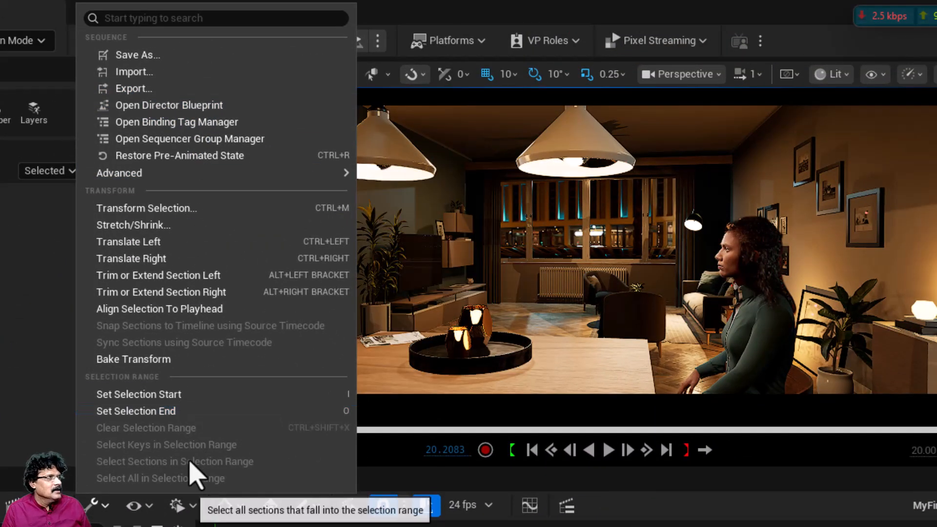
{"action": "left_click", "coordinate": [149, 507]}
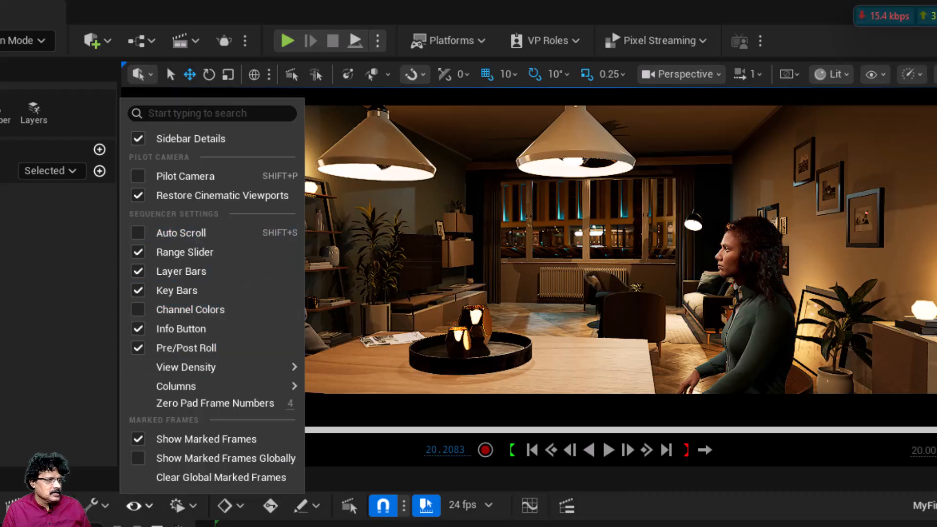
{"action": "left_click", "coordinate": [194, 506]}
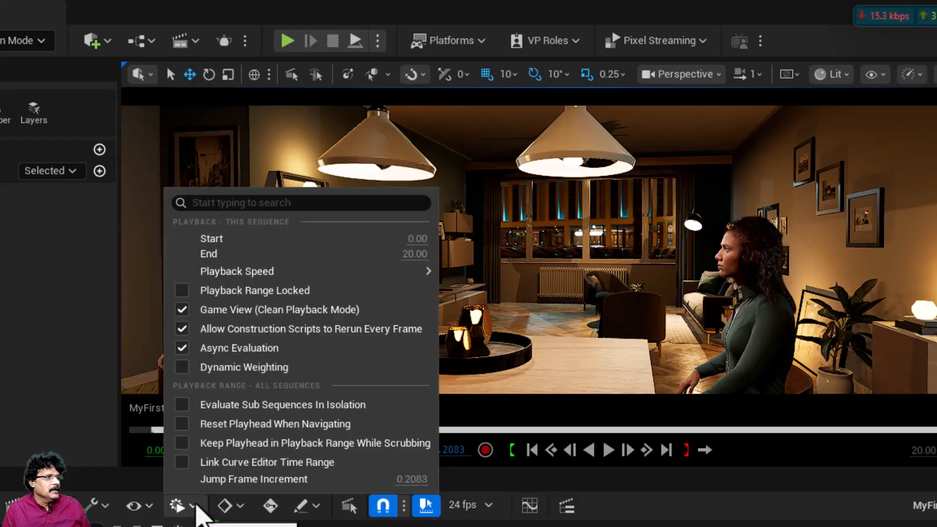
{"action": "left_click", "coordinate": [196, 506]}
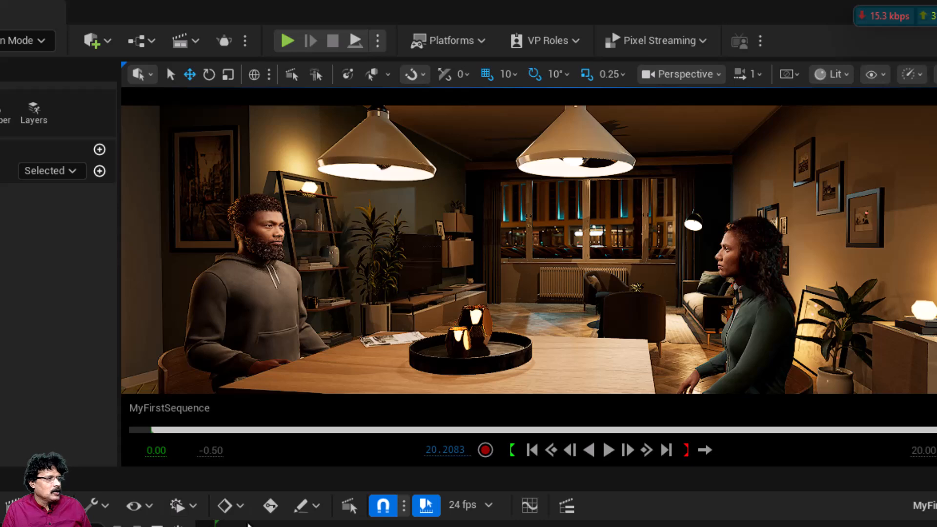
Step: Set the default key interpolation to Cubic (Auto)
{"action": "left_click", "coordinate": [241, 507]}
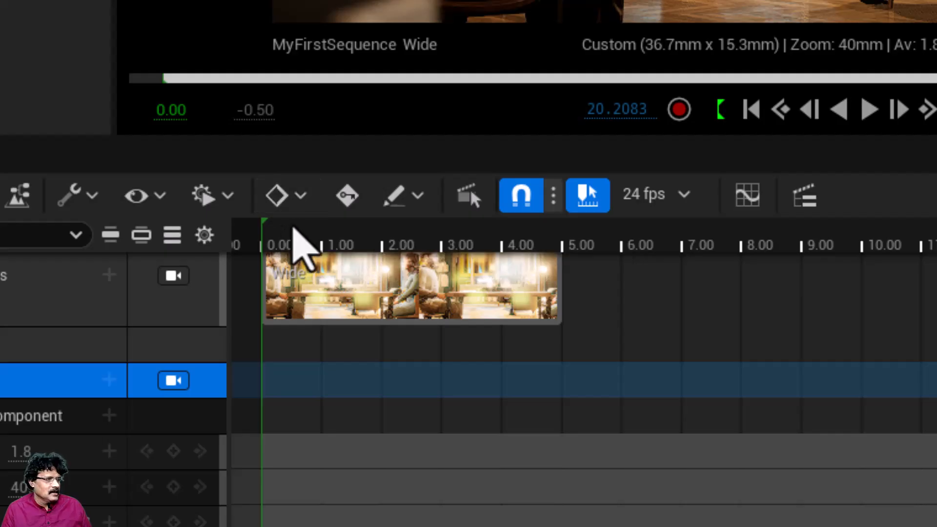
{"action": "left_click", "coordinate": [302, 195]}
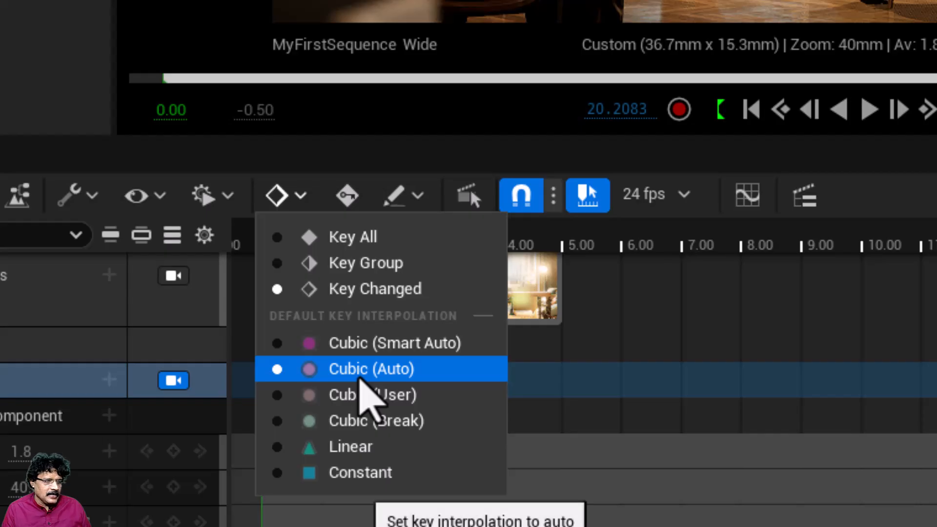
{"action": "left_click", "coordinate": [373, 391]}
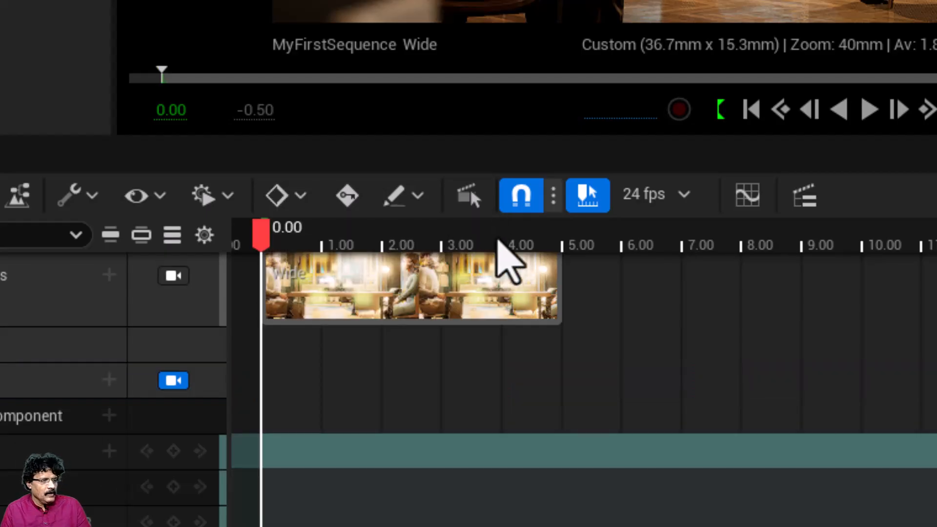
Step: Scrub the playhead back and forth between about 3 and 4 seconds, and return it to 0.00
{"action": "left_click", "coordinate": [471, 238]}
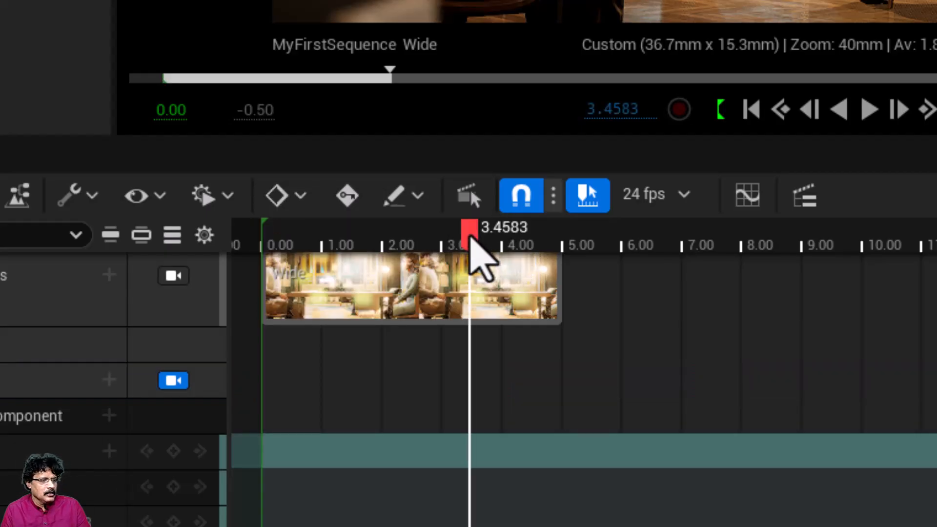
{"action": "left_click", "coordinate": [514, 239]}
{"action": "left_click_drag", "start_coordinate": [517, 241], "coordinate": [460, 296]}
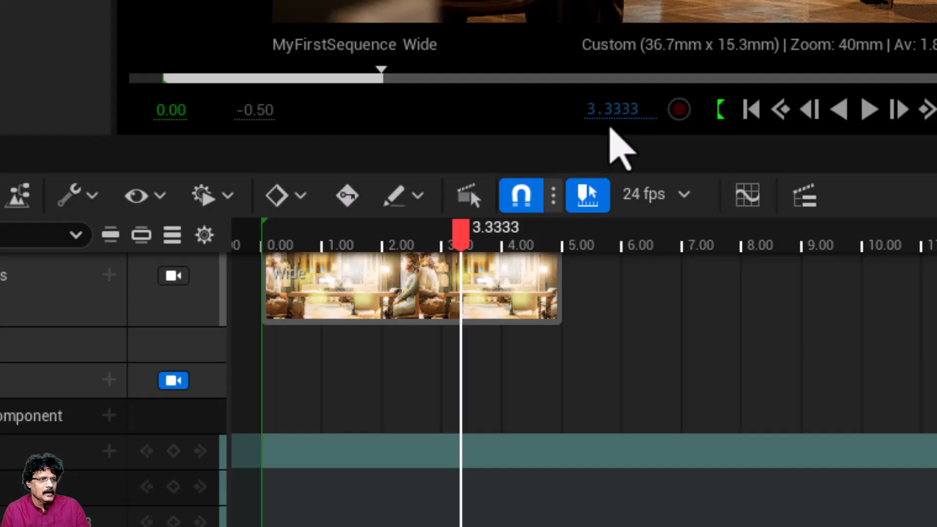
{"action": "left_click", "coordinate": [610, 110]}
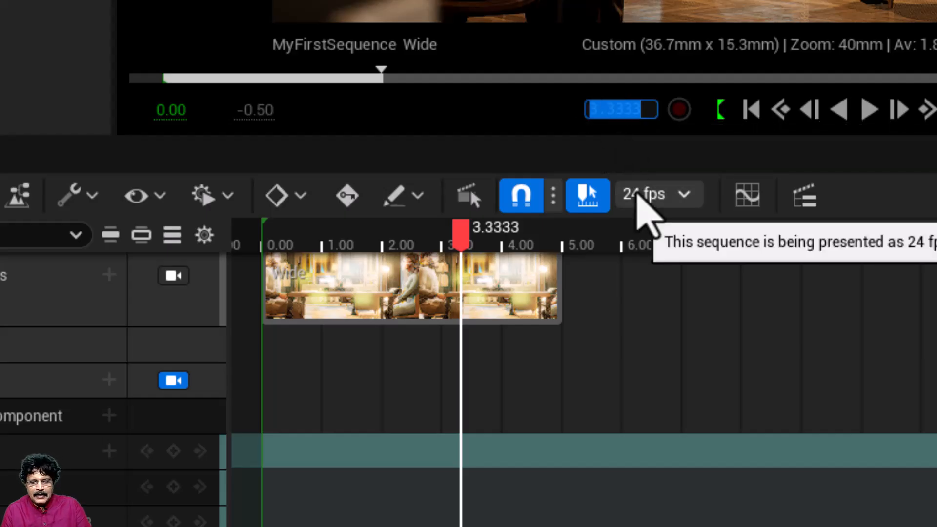
{"action": "key", "text": "BackSpace"}
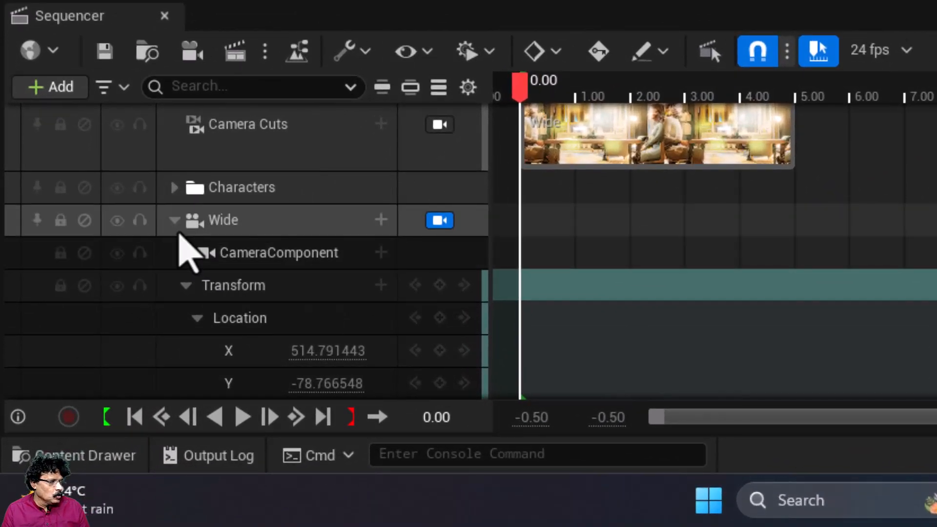
Step: Add a key to the Wide camera's Transform track at 0.00 seconds
{"action": "left_click", "coordinate": [76, 394]}
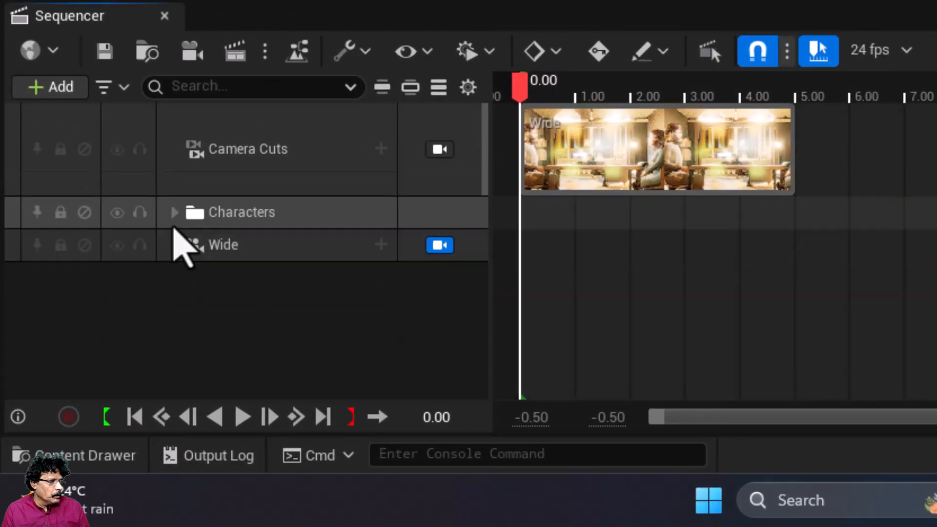
{"action": "left_click", "coordinate": [175, 244]}
{"action": "scroll", "coordinate": [199, 270], "scroll_direction": "down", "scroll_amount": 2}
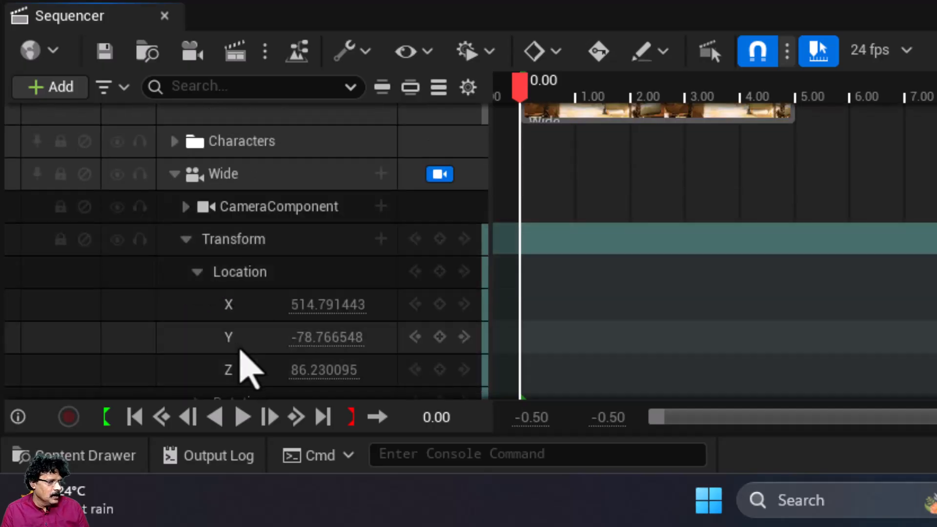
{"action": "left_click", "coordinate": [245, 185]}
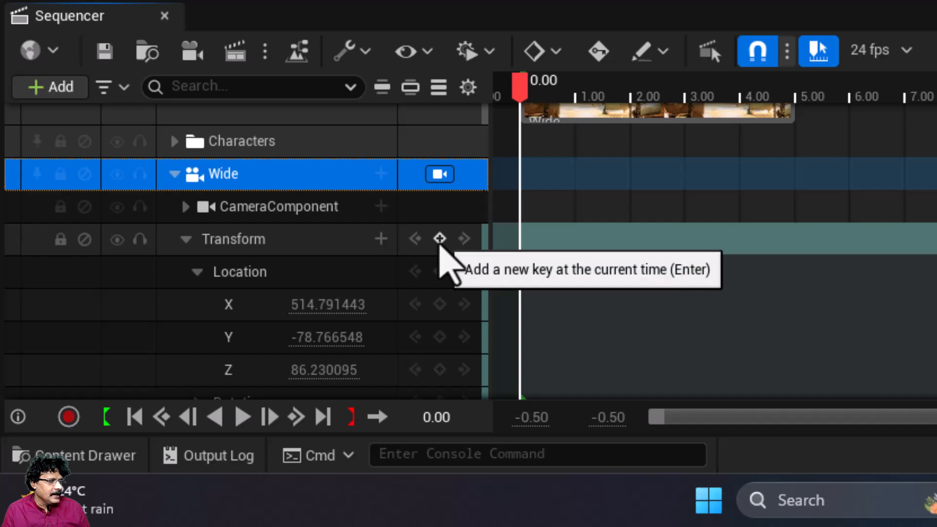
{"action": "left_click", "coordinate": [439, 239]}
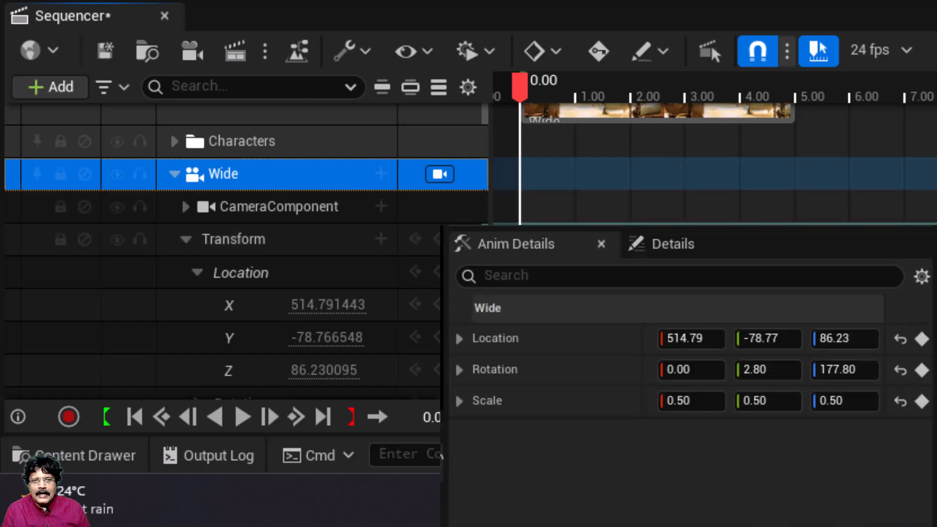
Step: At 4.00 seconds, exit the Wide camera's view and move the camera forward along its X axis in the Top view, with Game View off
{"action": "left_click_drag", "start_coordinate": [531, 98], "coordinate": [740, 141]}
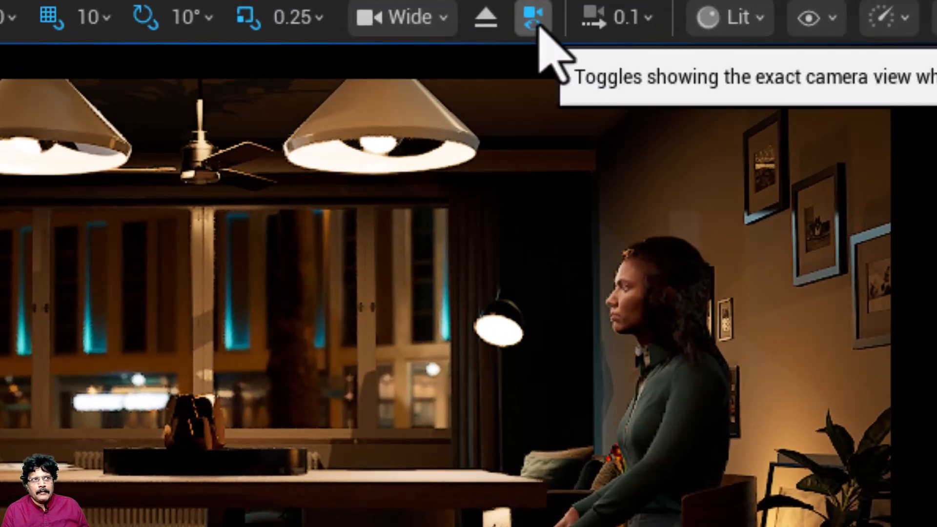
{"action": "left_click", "coordinate": [496, 25]}
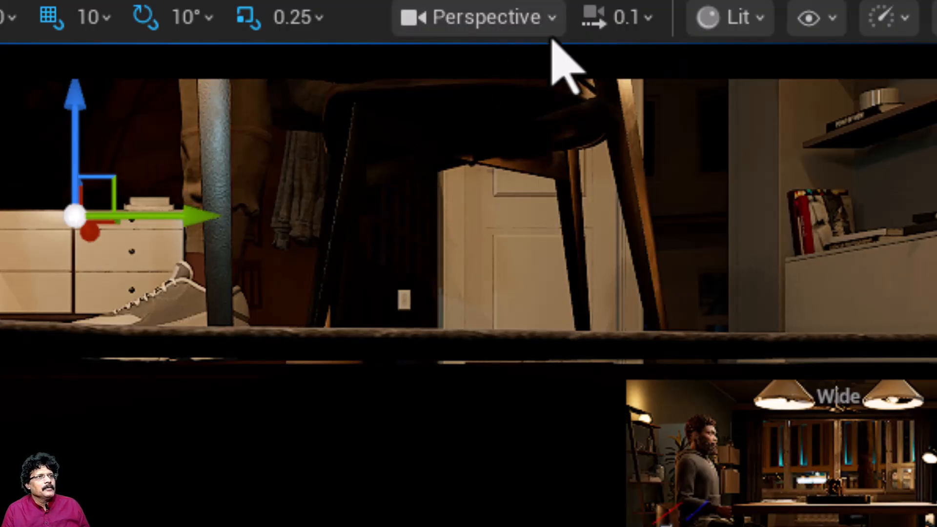
{"action": "left_click", "coordinate": [553, 22]}
{"action": "key", "text": "Escape"}
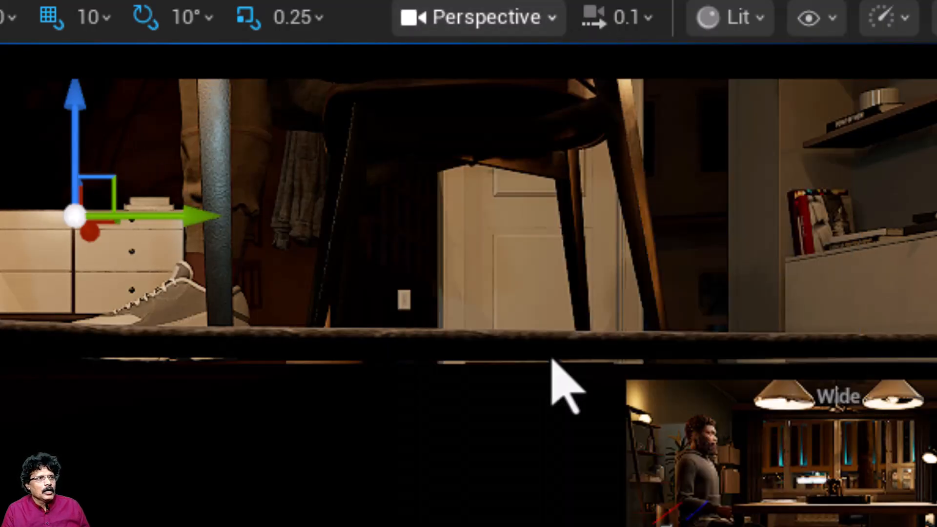
{"action": "key", "text": "alt+j"}
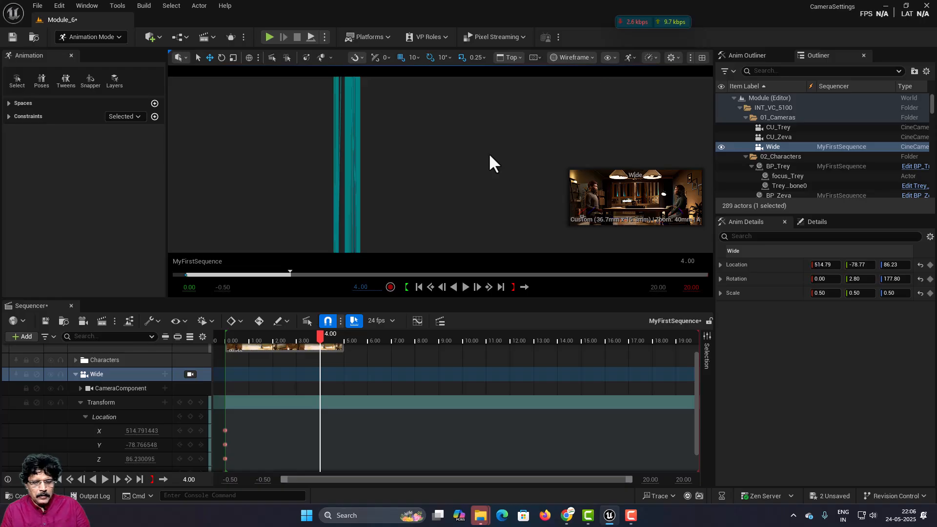
{"action": "key", "text": "g"}
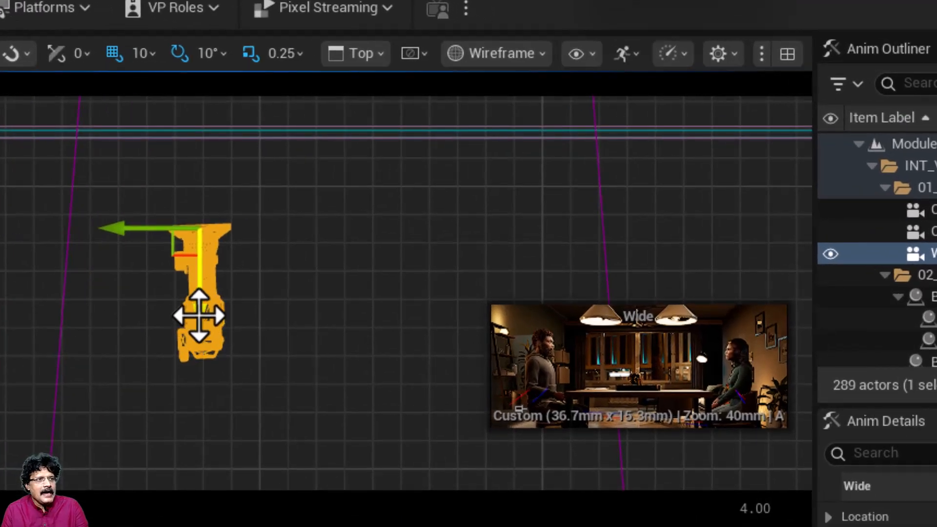
{"action": "left_click_drag", "start_coordinate": [200, 315], "coordinate": [197, 99]}
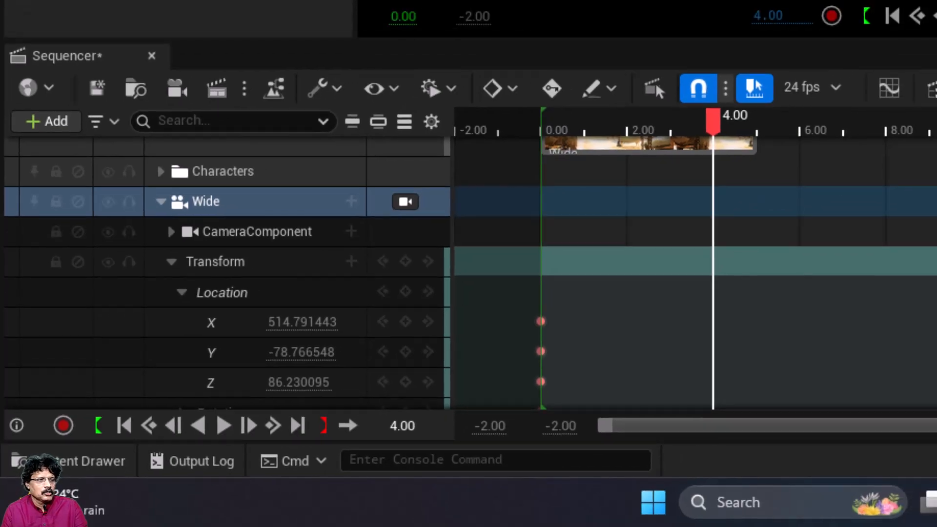
Step: Key the Wide camera's transform at 4.00 seconds and switch the viewport from Top to the Wide camera's view
{"action": "key", "text": "s"}
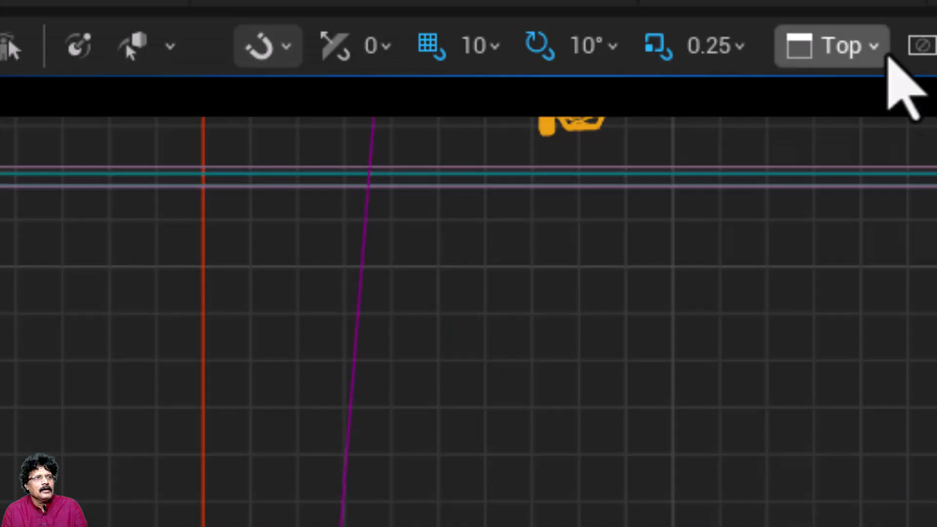
{"action": "left_click", "coordinate": [873, 47]}
{"action": "left_click", "coordinate": [932, 351]}
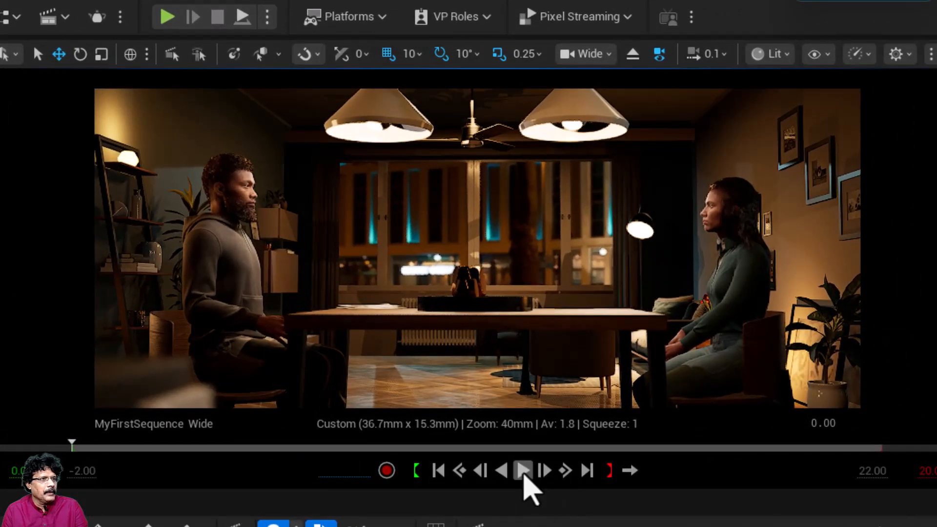
Step: Play the Wide camera's move past 4 seconds, stop playback and return the playhead to 0.00
{"action": "left_click", "coordinate": [524, 473]}
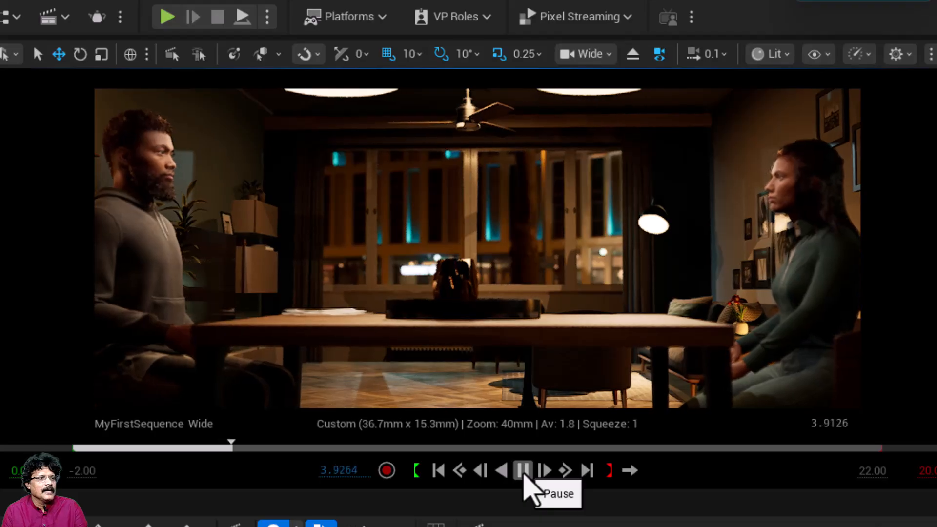
{"action": "left_click", "coordinate": [524, 472]}
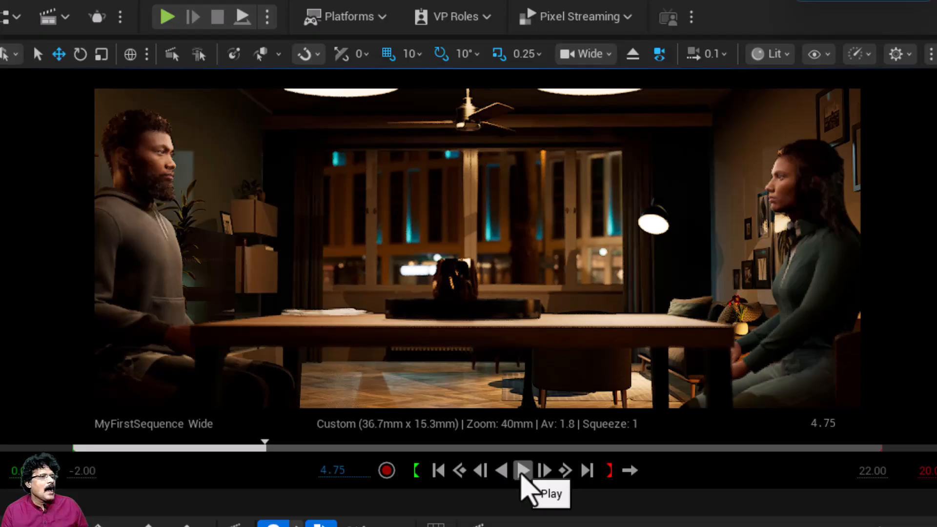
{"action": "key", "text": "Left"}
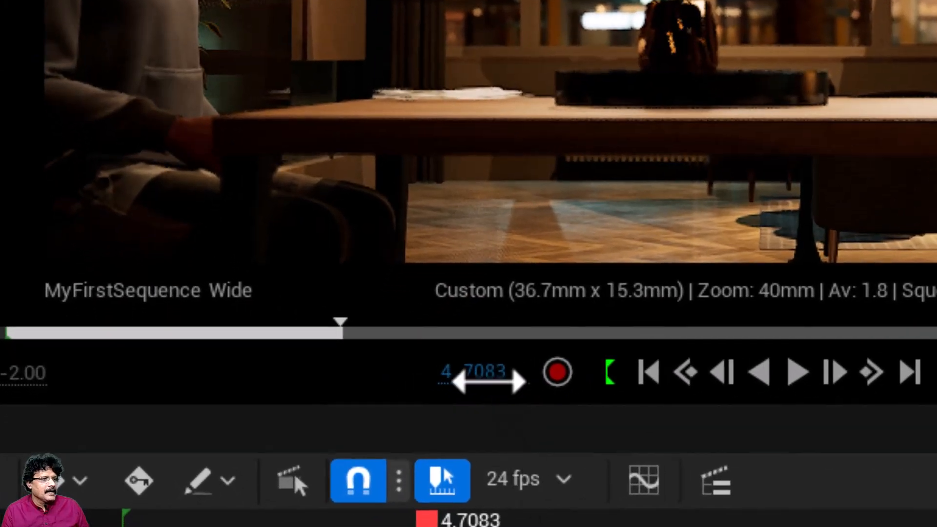
{"action": "left_click", "coordinate": [488, 382]}
{"action": "type", "text": "0"}
{"action": "key", "text": "Return"}
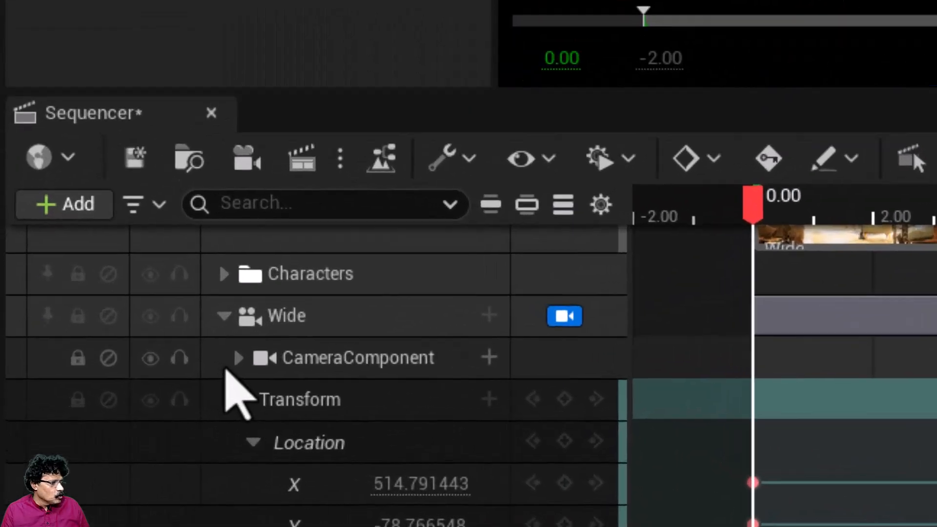
Step: Expand the Wide camera's CameraComponent track, select the Wide camera and show its full details instead of the animation details
{"action": "left_click", "coordinate": [81, 388]}
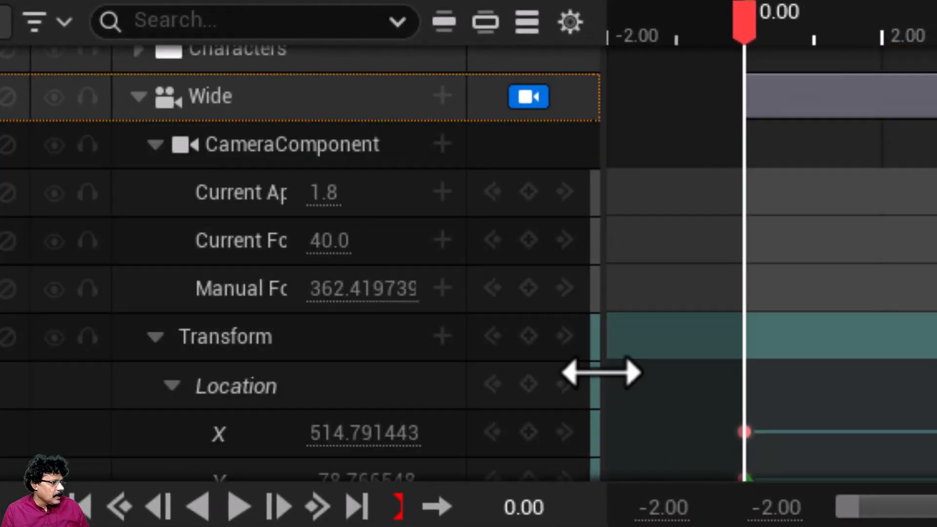
{"action": "left_click_drag", "start_coordinate": [601, 373], "coordinate": [897, 334]}
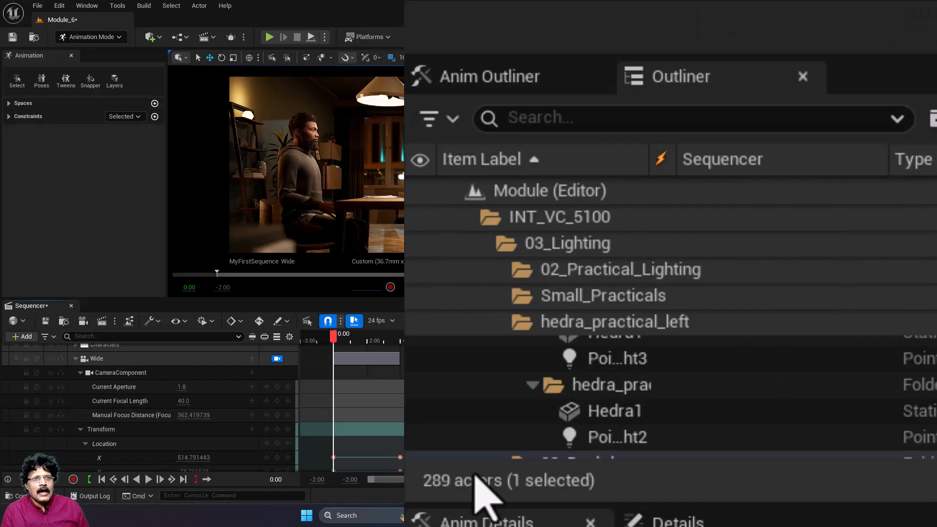
{"action": "scroll", "coordinate": [700, 397], "scroll_direction": "up", "scroll_amount": 10}
{"action": "scroll", "coordinate": [694, 403], "scroll_direction": "up", "scroll_amount": 6}
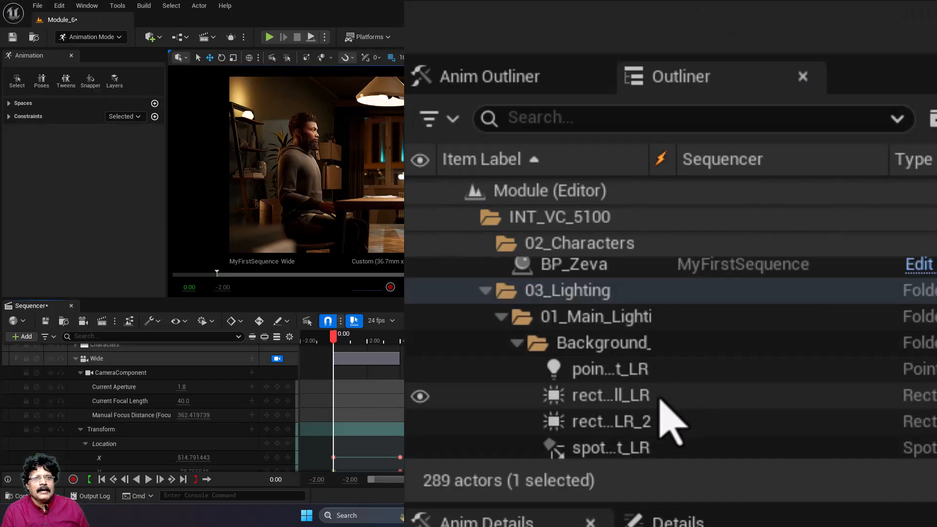
{"action": "left_click", "coordinate": [593, 332]}
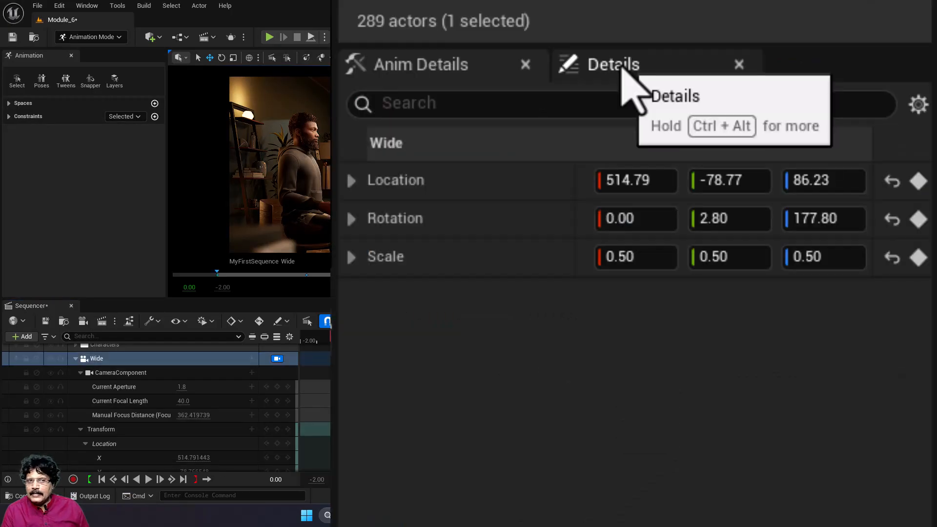
{"action": "left_click", "coordinate": [616, 65]}
Step: Change the Focus Method in the Wide camera's Focus Settings to Manual
{"action": "scroll", "coordinate": [586, 404], "scroll_direction": "down", "scroll_amount": 5}
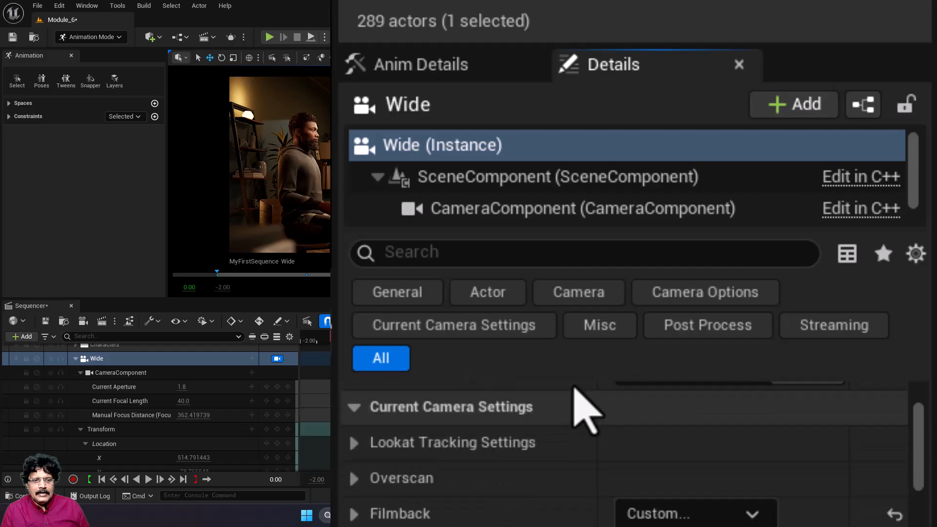
{"action": "scroll", "coordinate": [583, 408], "scroll_direction": "down", "scroll_amount": 6}
{"action": "scroll", "coordinate": [580, 404], "scroll_direction": "up", "scroll_amount": 5}
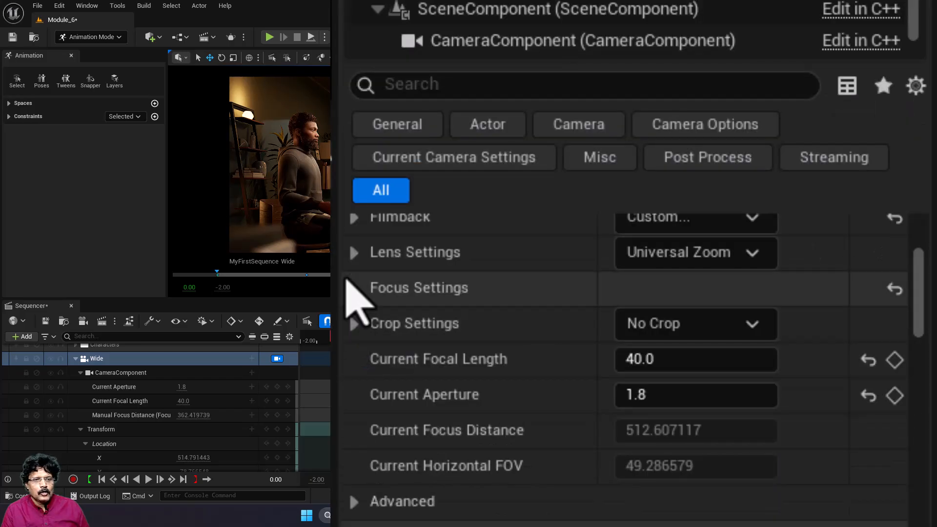
{"action": "left_click", "coordinate": [355, 289]}
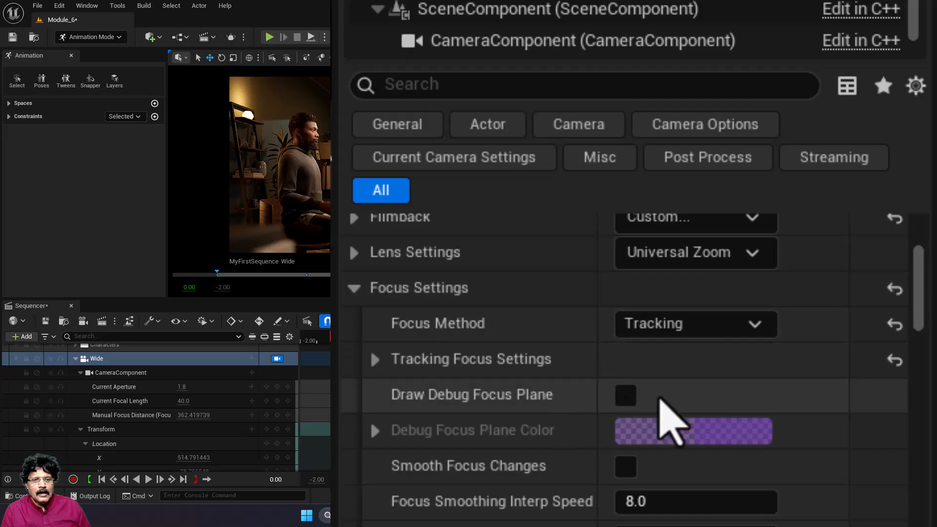
{"action": "left_click", "coordinate": [714, 332]}
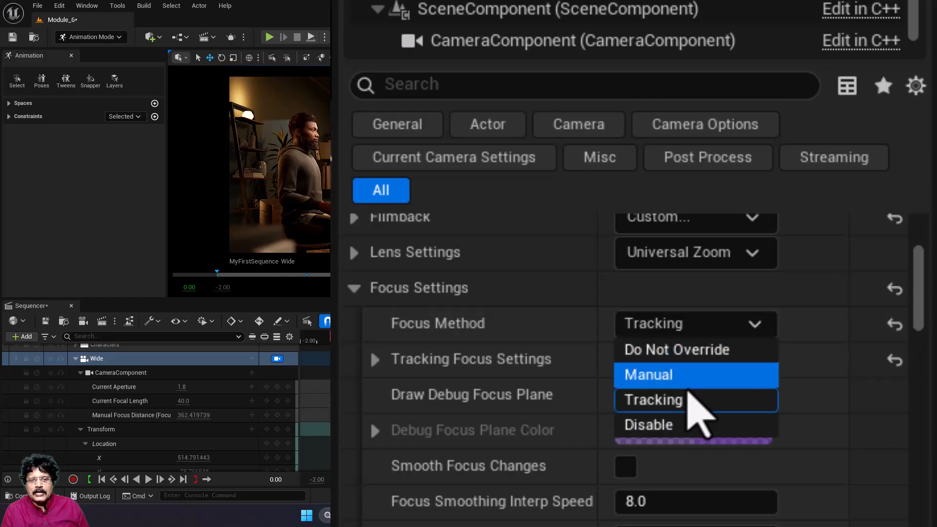
{"action": "left_click", "coordinate": [686, 375]}
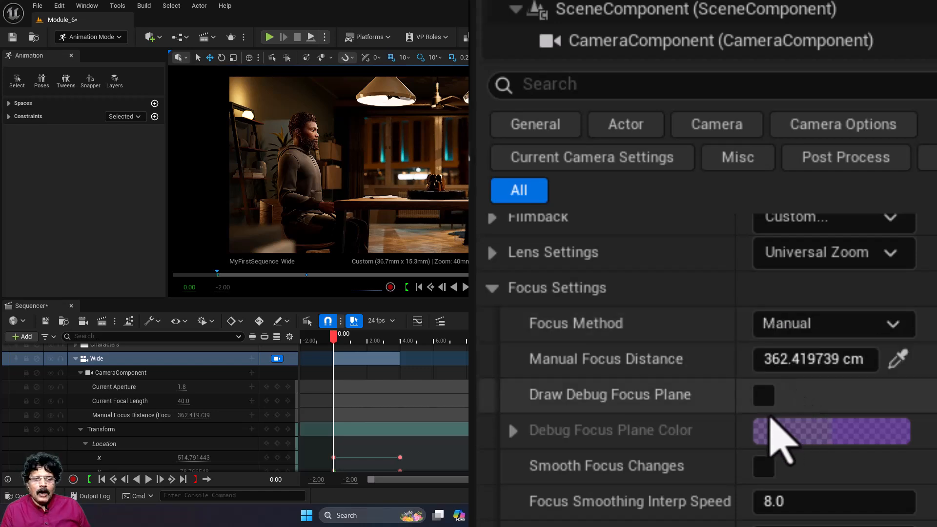
Step: Check the focus with the debug focus plane, hide it, and key a Manual Focus Distance of about 131.73 cm at 0.00 seconds
{"action": "left_click", "coordinate": [764, 396]}
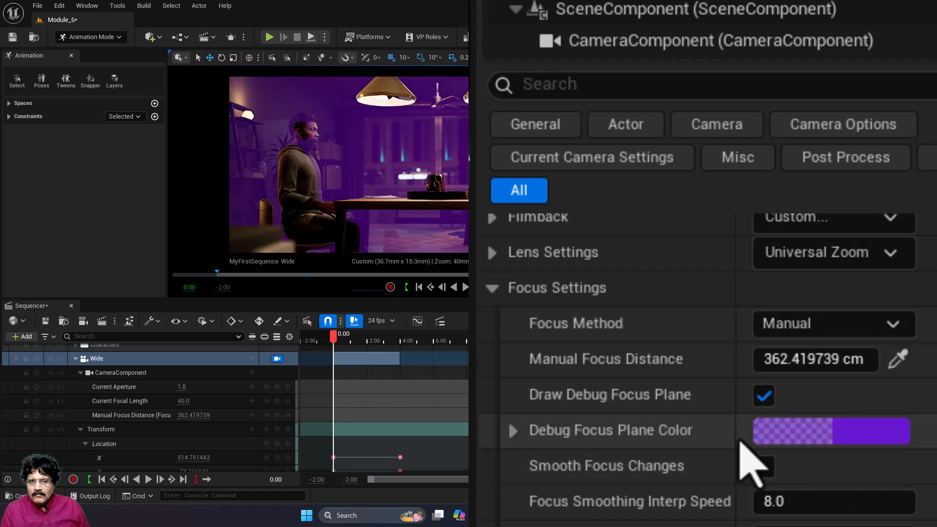
{"action": "mouse_move", "coordinate": [843, 358]}
{"action": "left_mouse_down"}
{"action": "mouse_move", "coordinate": [806, 359]}
{"action": "mouse_move", "coordinate": [848, 359]}
{"action": "mouse_move", "coordinate": [838, 359]}
{"action": "left_mouse_up"}
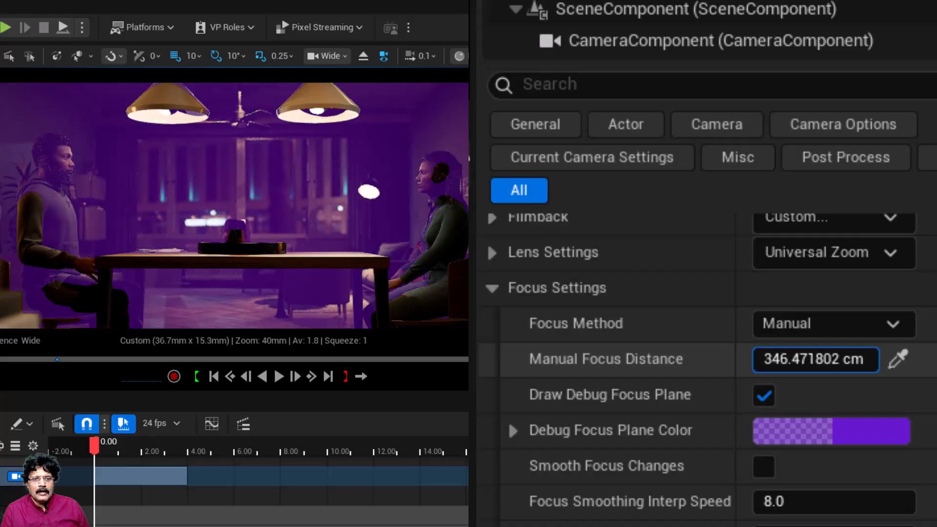
{"action": "left_click", "coordinate": [764, 396]}
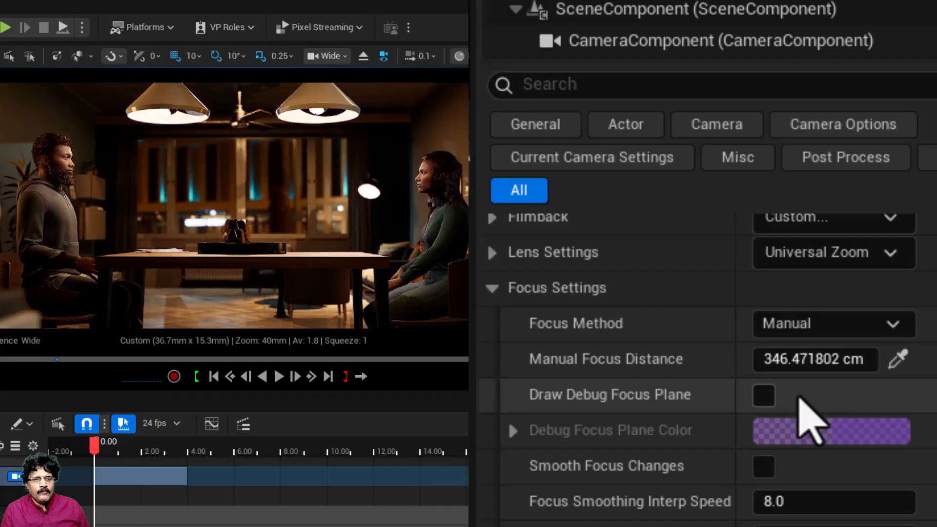
{"action": "left_click_drag", "start_coordinate": [805, 359], "coordinate": [718, 359]}
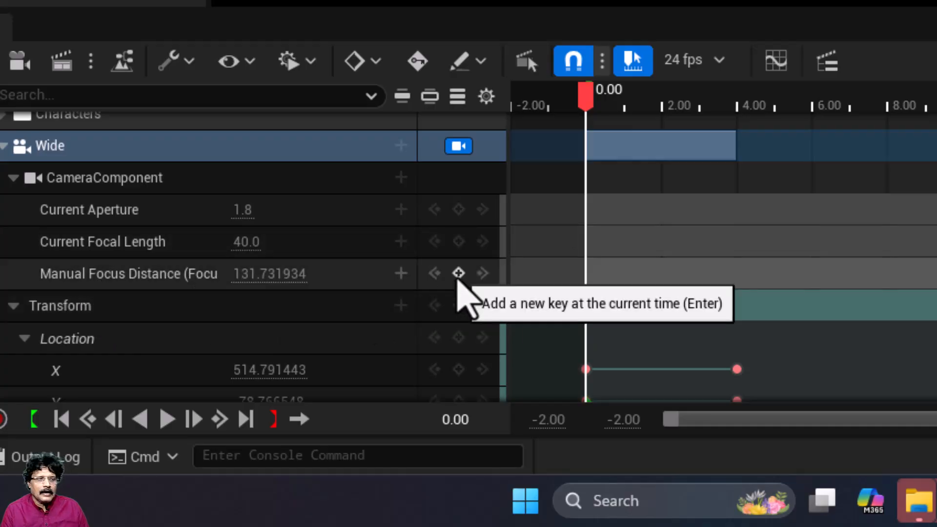
{"action": "left_click", "coordinate": [459, 274]}
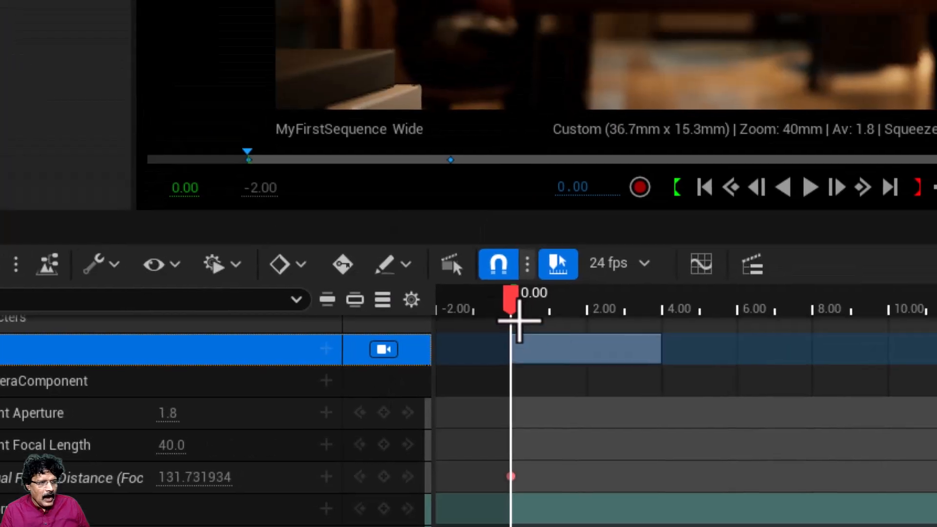
Step: At 2.00 seconds, key a Manual Focus Distance of about 306.54 cm using the debug focus plane as a guide, and hide the plane
{"action": "left_click", "coordinate": [573, 187]}
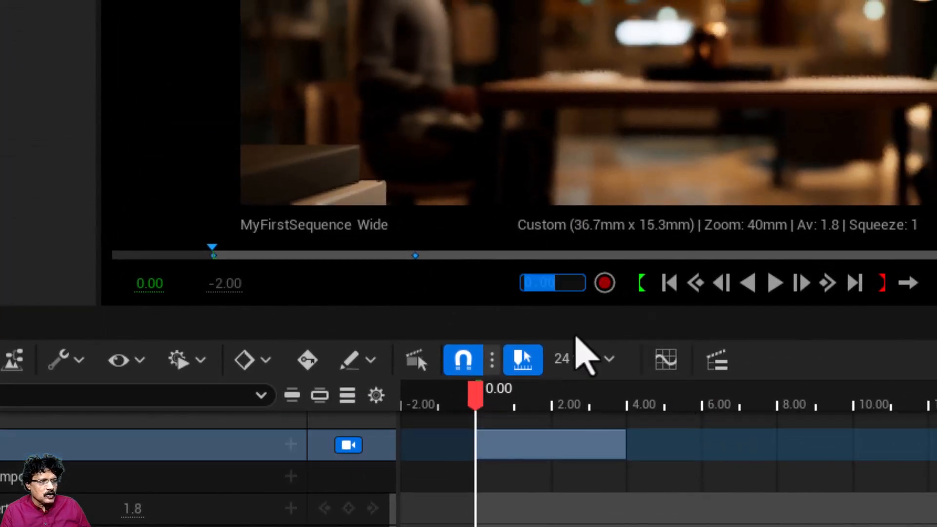
{"action": "type", "text": "2"}
{"action": "key", "text": "Return"}
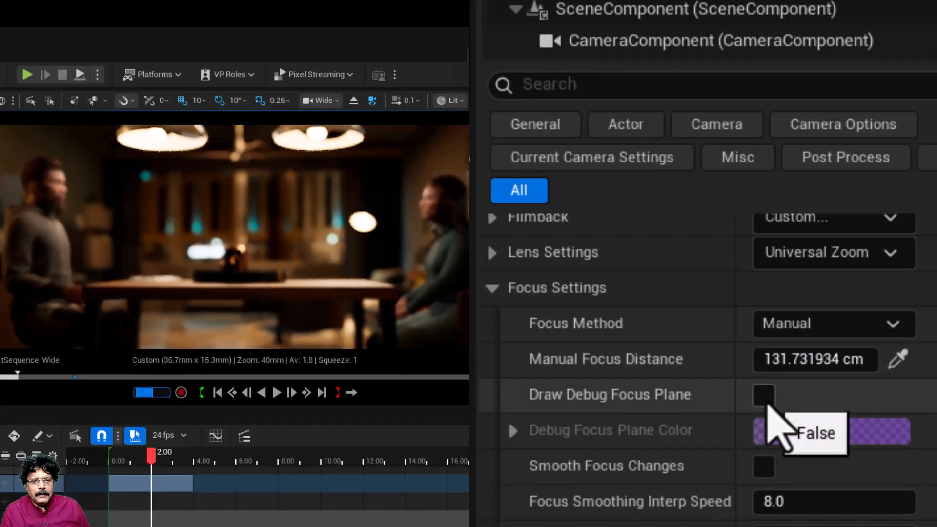
{"action": "left_click", "coordinate": [764, 396]}
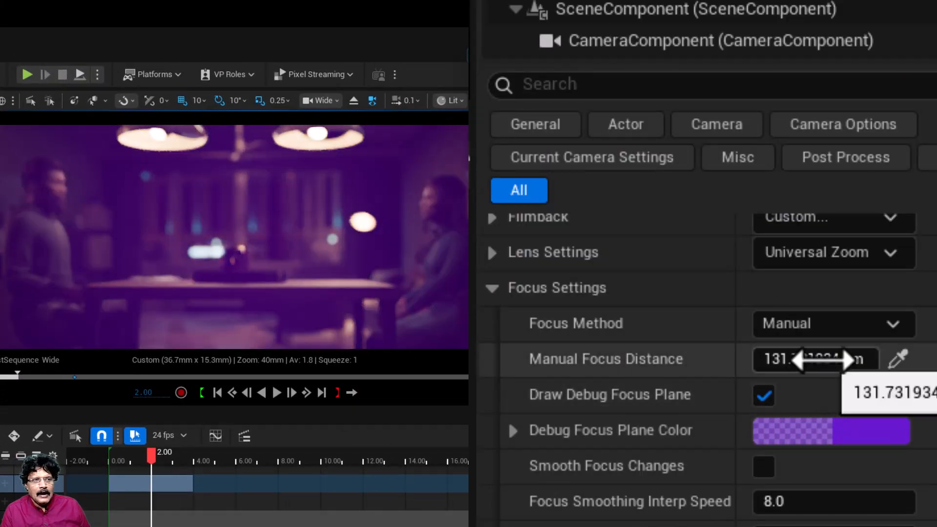
{"action": "left_click_drag", "start_coordinate": [801, 358], "coordinate": [907, 357]}
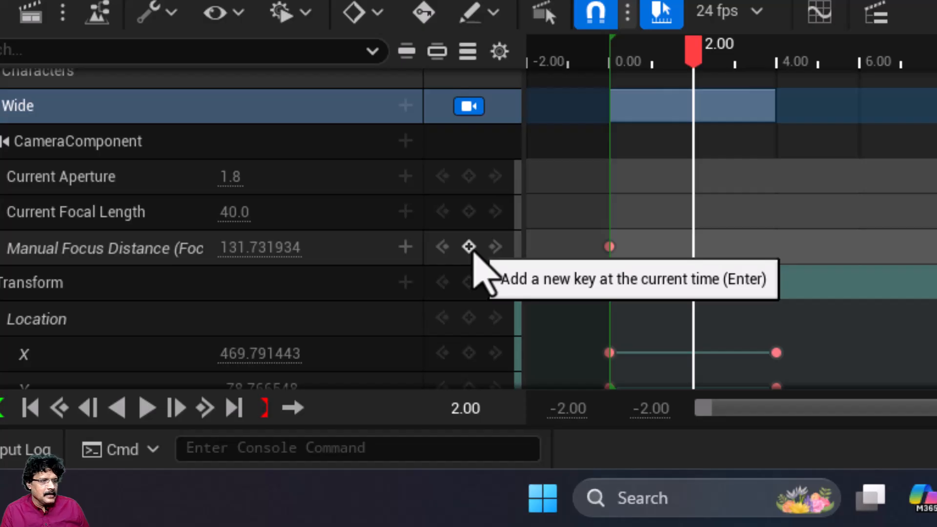
{"action": "left_click", "coordinate": [469, 247]}
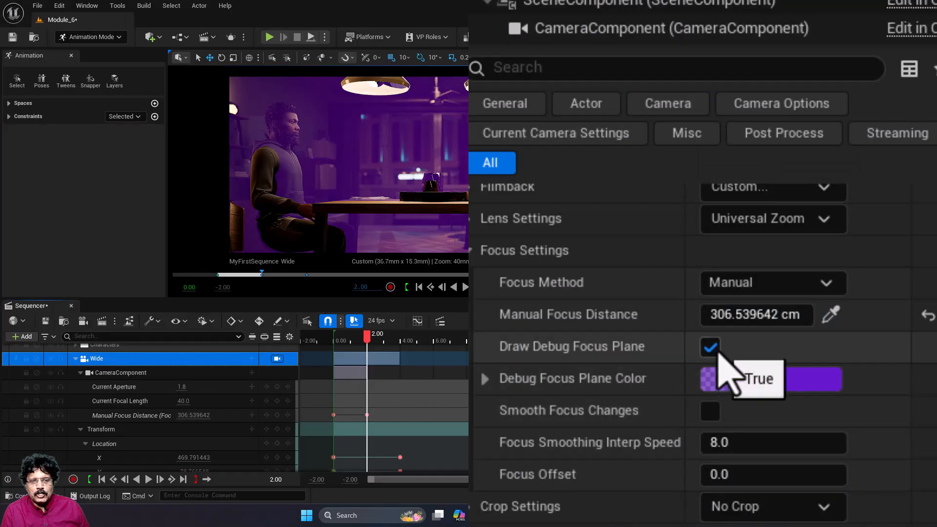
{"action": "left_click", "coordinate": [711, 348]}
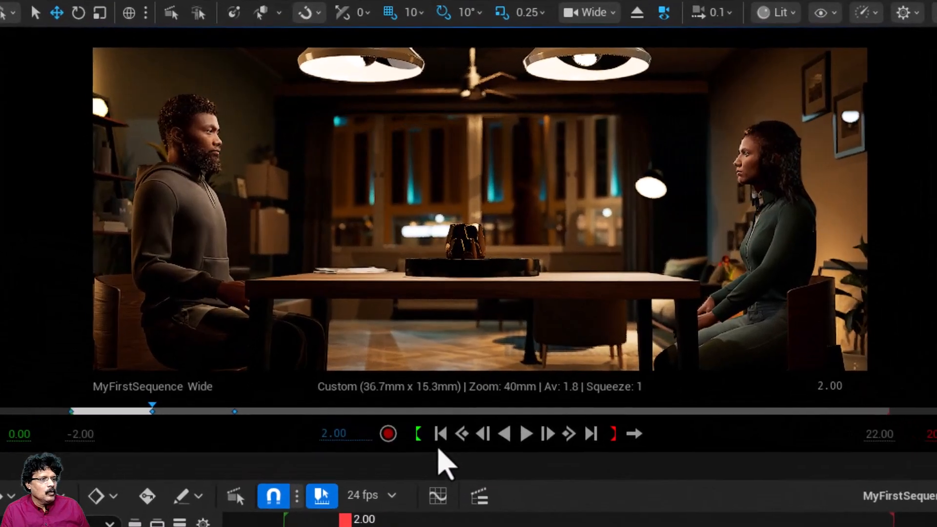
Step: Play the sequence from the start twice to review the Wide camera's move and focus pull
{"action": "left_click", "coordinate": [440, 433]}
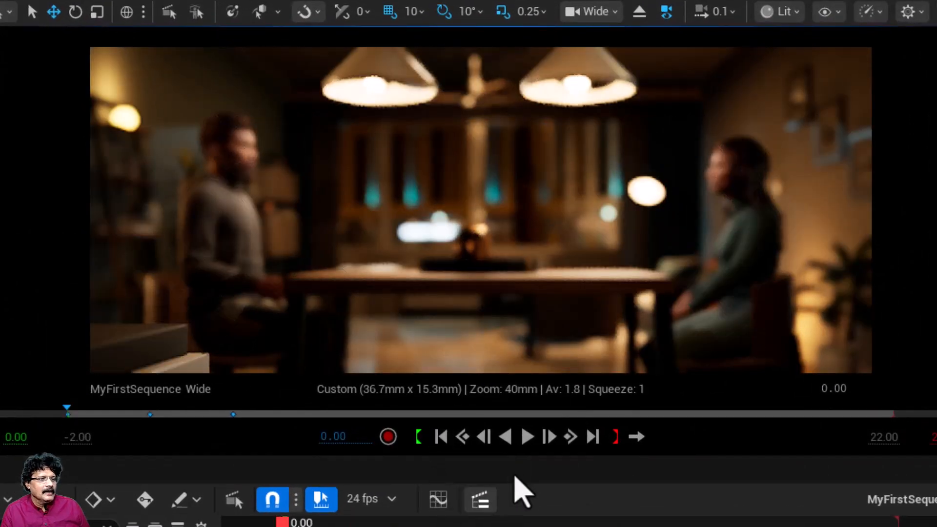
{"action": "left_click", "coordinate": [531, 439]}
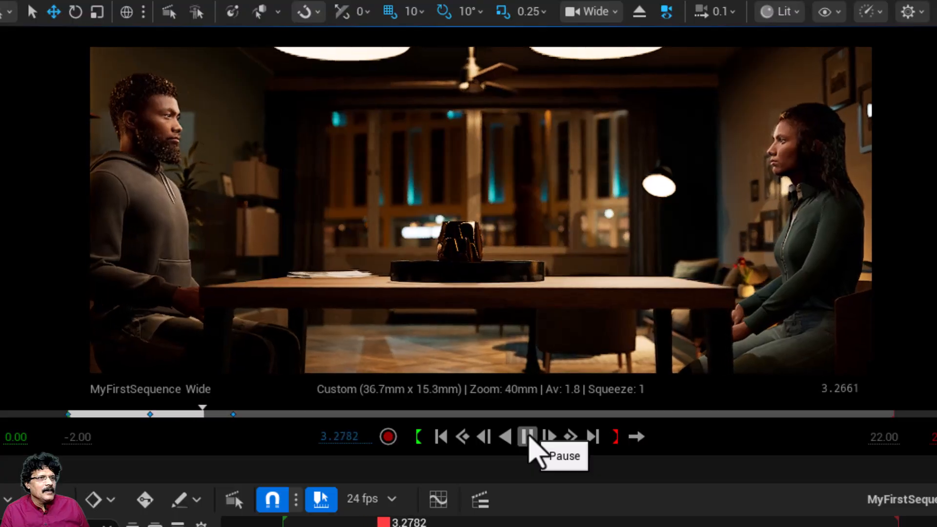
{"action": "left_click", "coordinate": [529, 438]}
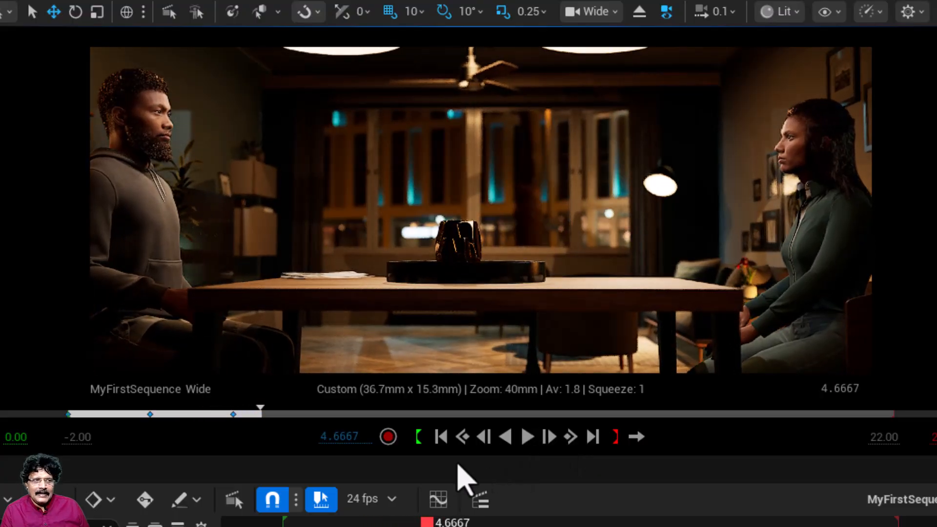
{"action": "left_click", "coordinate": [442, 440]}
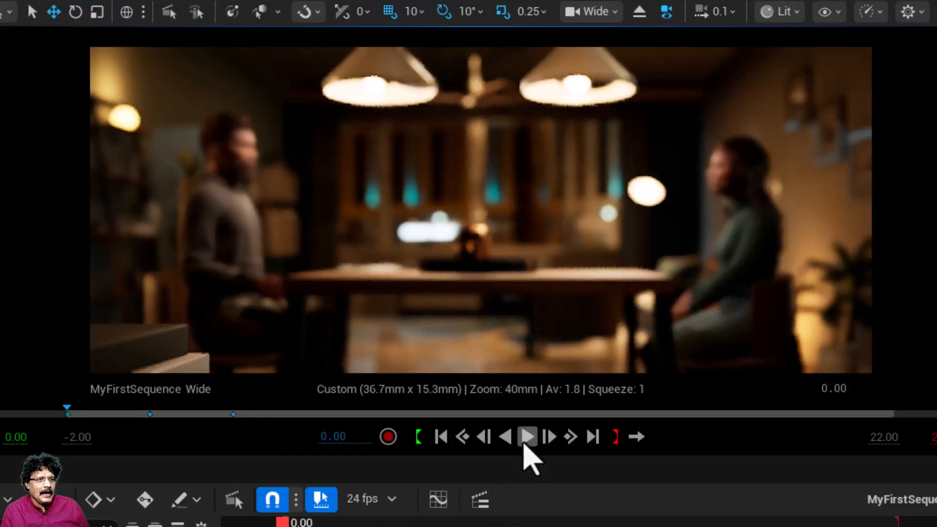
{"action": "left_click", "coordinate": [525, 439]}
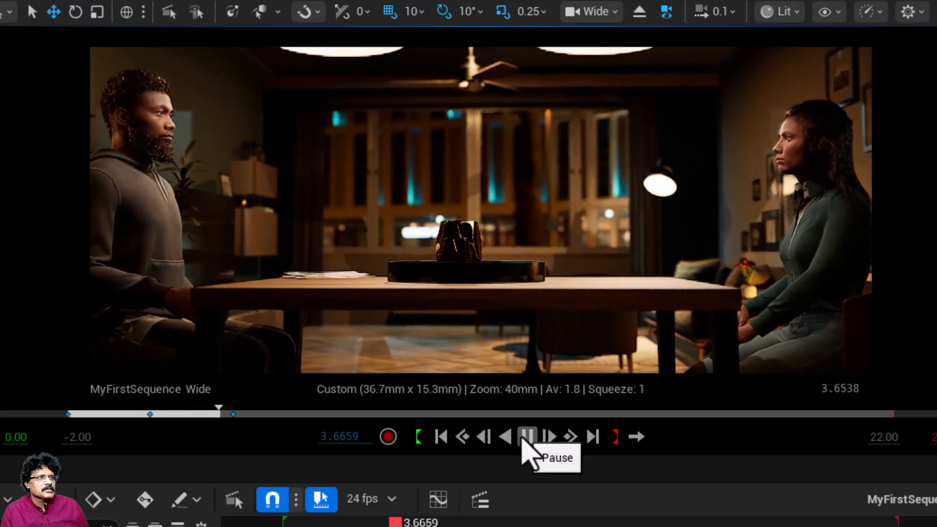
{"action": "left_click", "coordinate": [525, 439]}
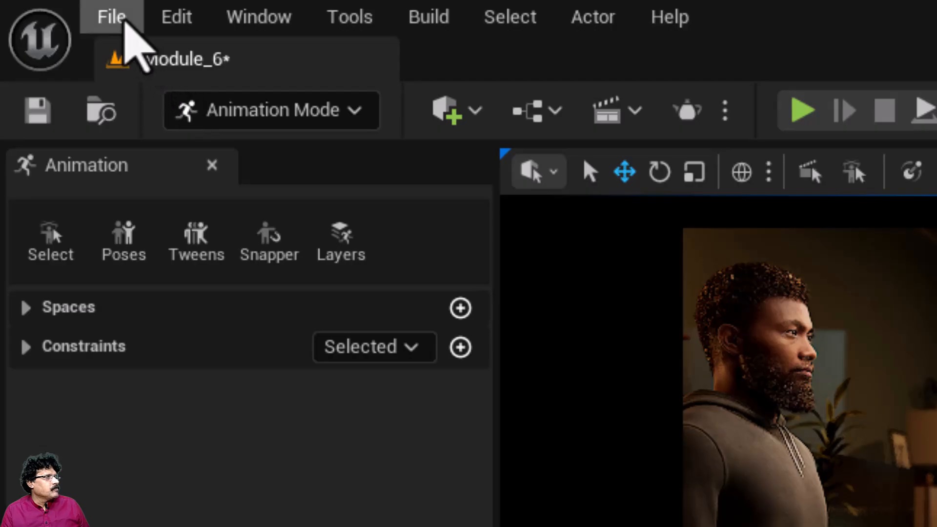
Step: Save all unsaved levels and assets
{"action": "left_click", "coordinate": [120, 19]}
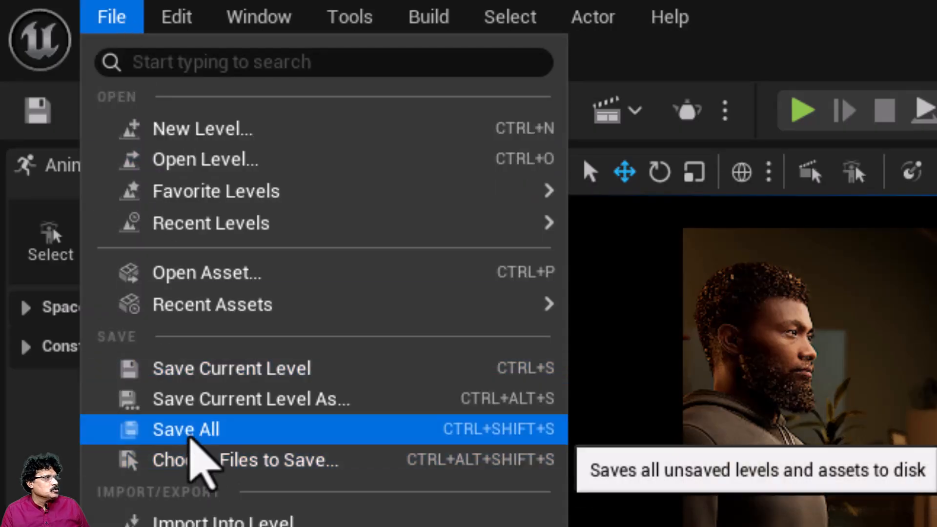
{"action": "left_click", "coordinate": [193, 431]}
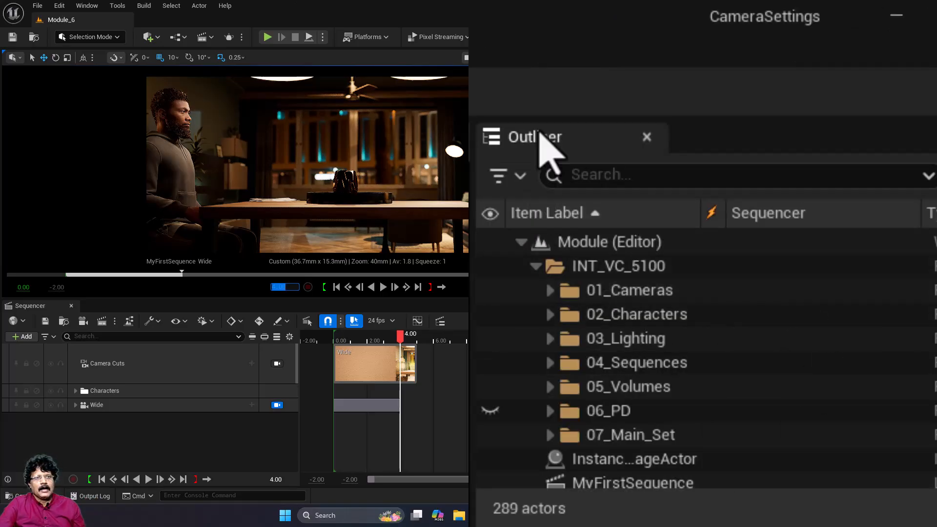
Step: Add the CU_Trey camera from the 01_Cameras folder to MyFirstSequence as a new track
{"action": "left_click", "coordinate": [550, 291]}
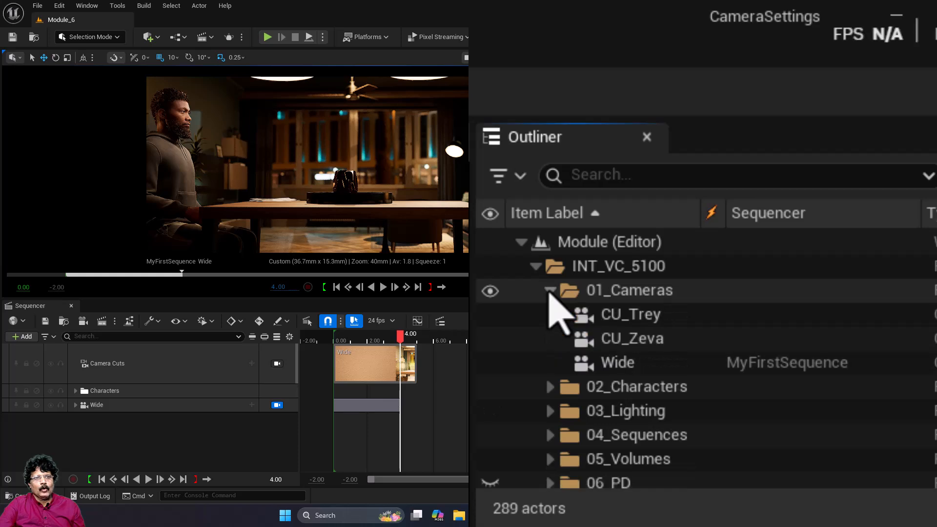
{"action": "left_click", "coordinate": [647, 317]}
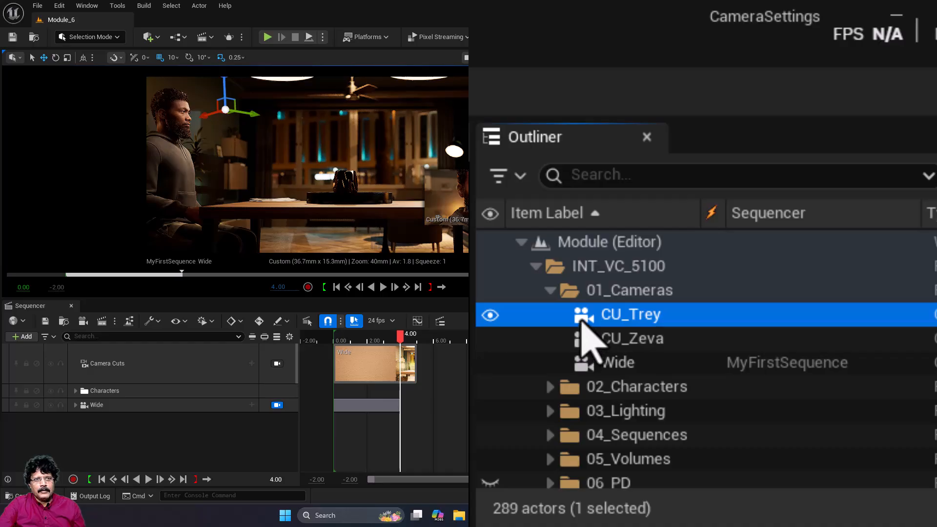
{"action": "left_click_drag", "start_coordinate": [581, 322], "coordinate": [184, 417]}
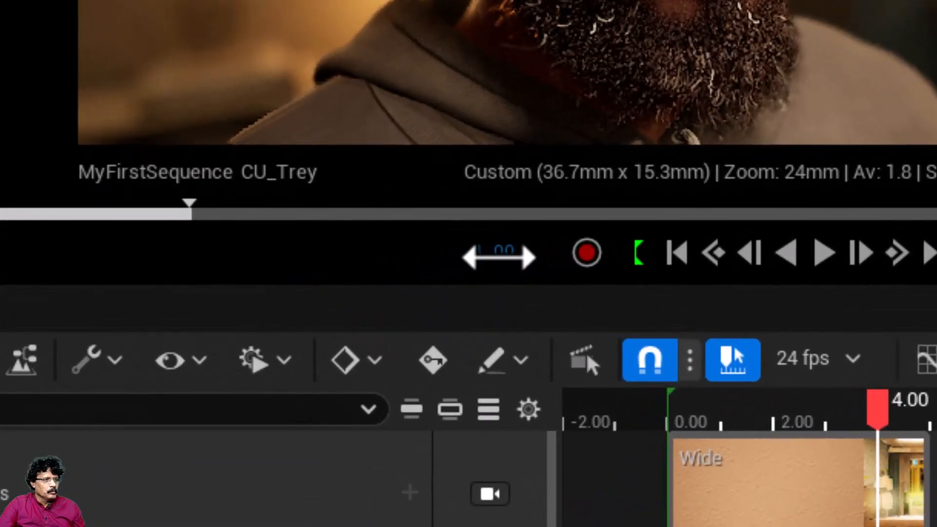
Step: Set the transform gizmo to local space and key CU_Trey's Location and Rotation at 10.00 seconds
{"action": "left_click", "coordinate": [280, 287]}
{"action": "type", "text": "10"}
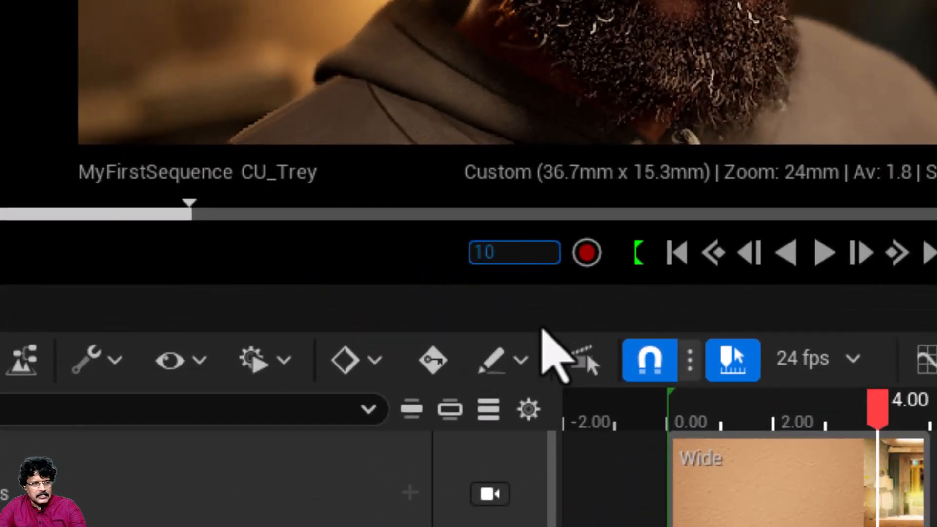
{"action": "key", "text": "Return"}
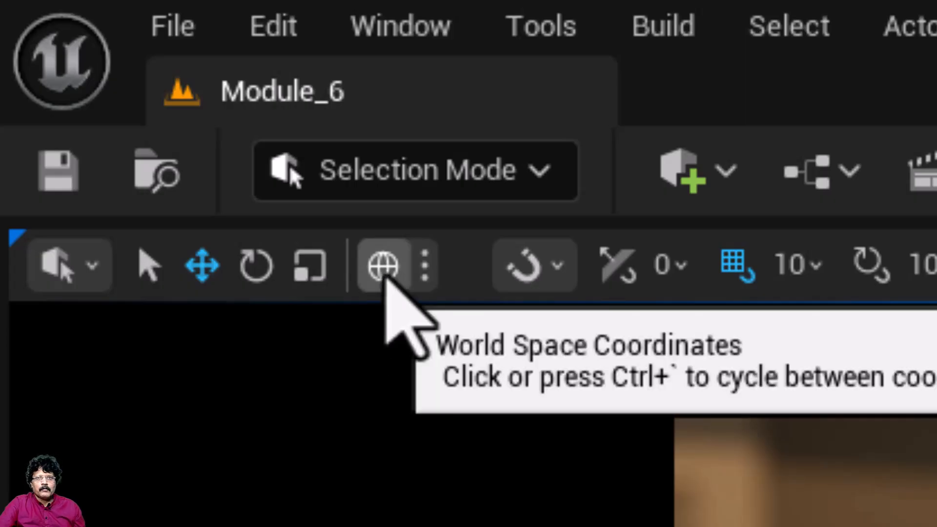
{"action": "left_click", "coordinate": [385, 277]}
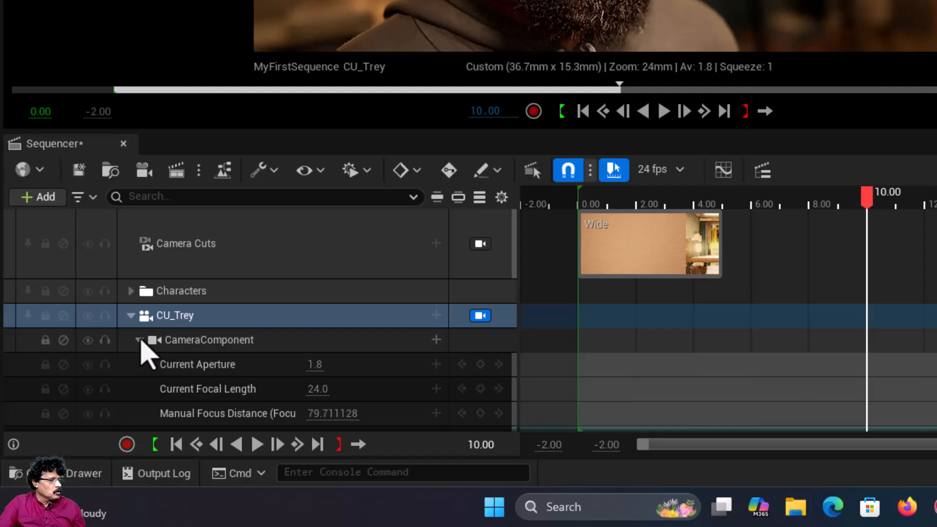
{"action": "left_click", "coordinate": [140, 341]}
{"action": "left_click", "coordinate": [140, 366]}
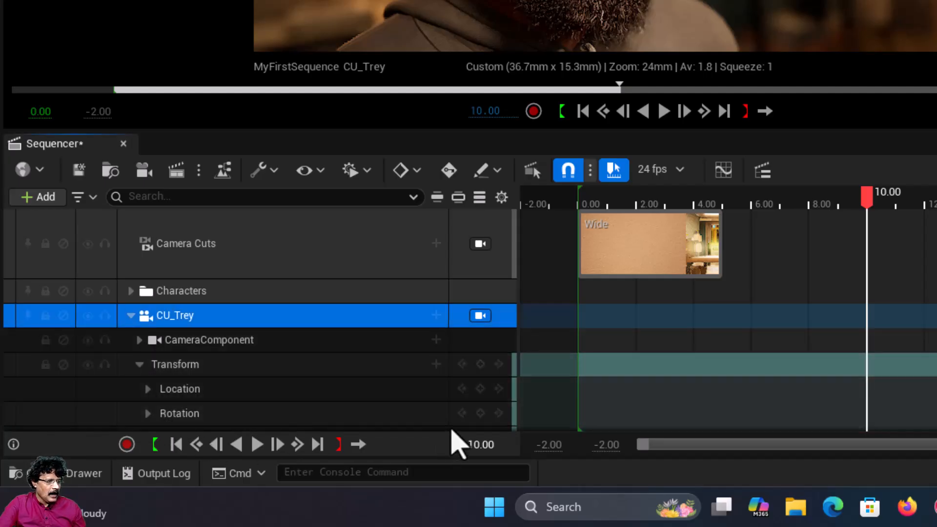
{"action": "left_click", "coordinate": [485, 392]}
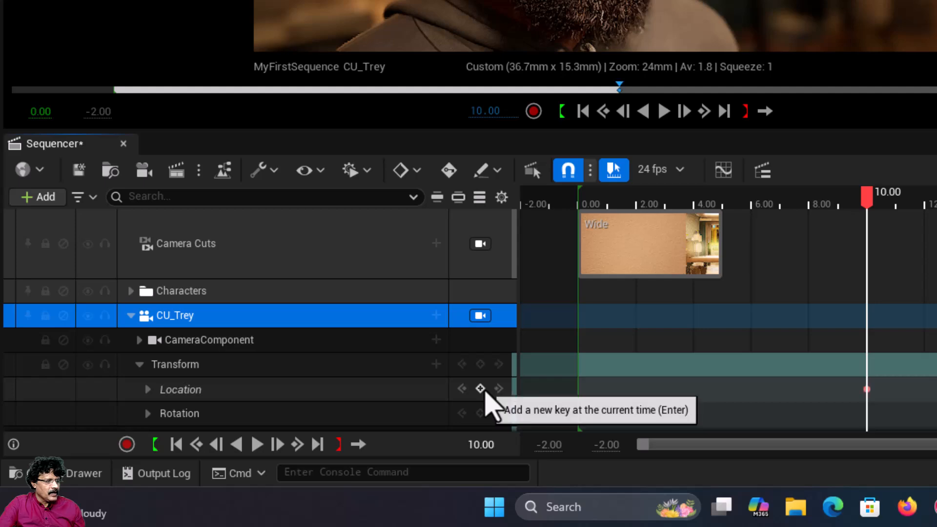
{"action": "left_click", "coordinate": [481, 413]}
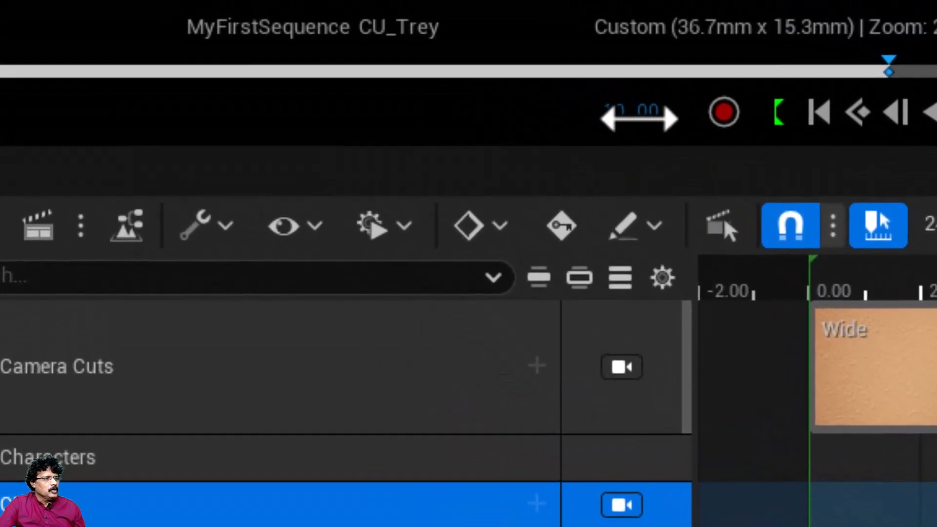
Step: Move the playhead to 4.00 seconds, stop piloting CU_Trey and switch the viewport to the Top view
{"action": "left_click", "coordinate": [425, 6]}
{"action": "type", "text": "4"}
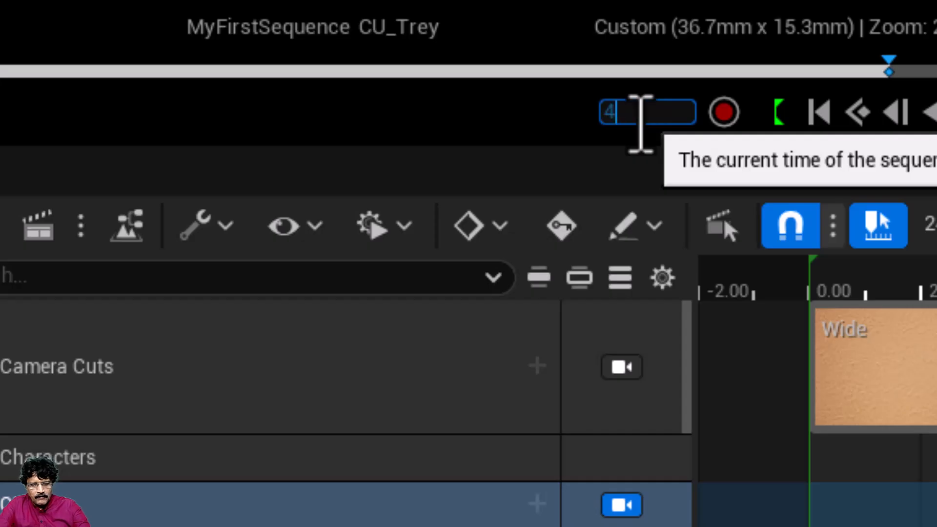
{"action": "key", "text": "Return"}
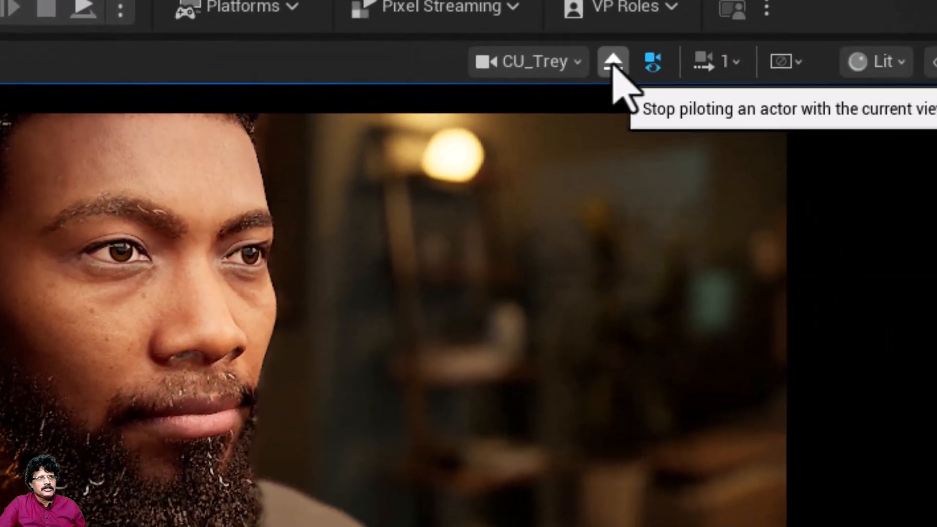
{"action": "left_click", "coordinate": [935, 103]}
{"action": "left_click", "coordinate": [614, 63]}
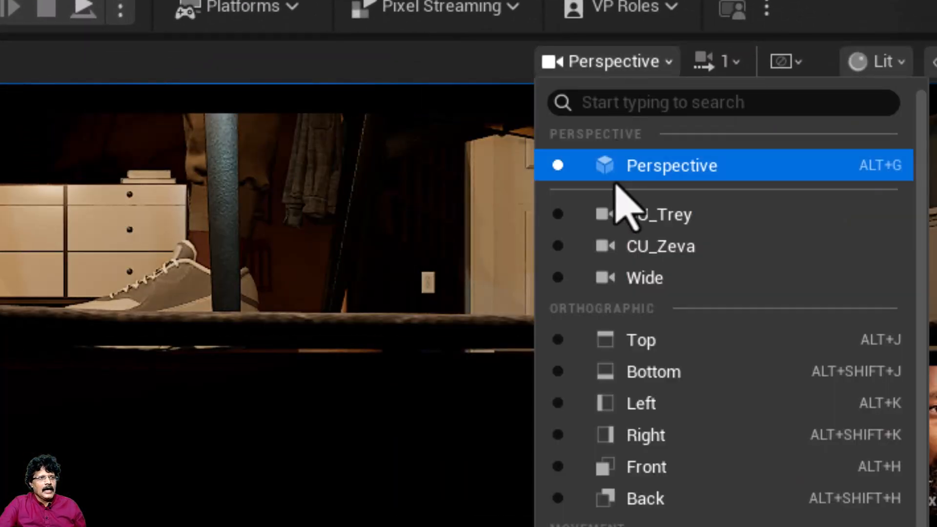
{"action": "left_click", "coordinate": [623, 338]}
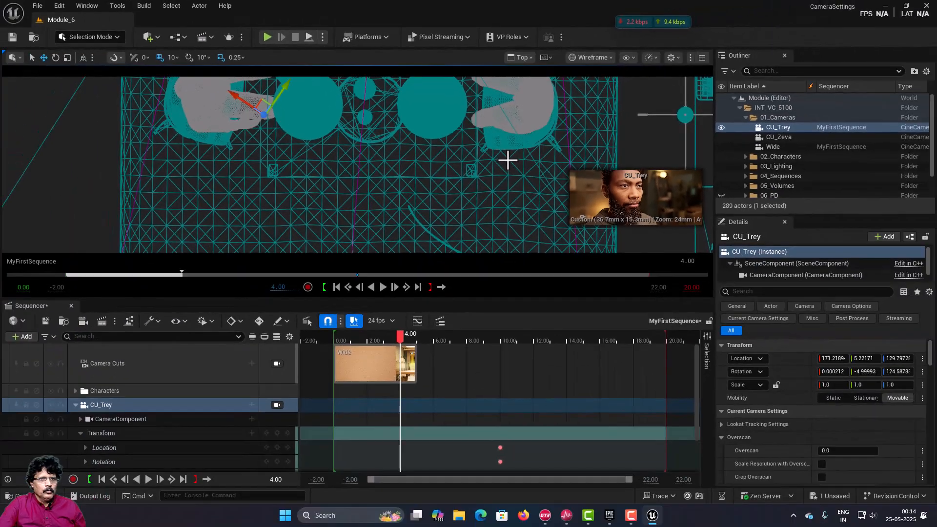
Step: Turn off game view, select the CU_Trey camera in the Top view and pull it back from Trey along its local axis
{"action": "left_click", "coordinate": [113, 116]}
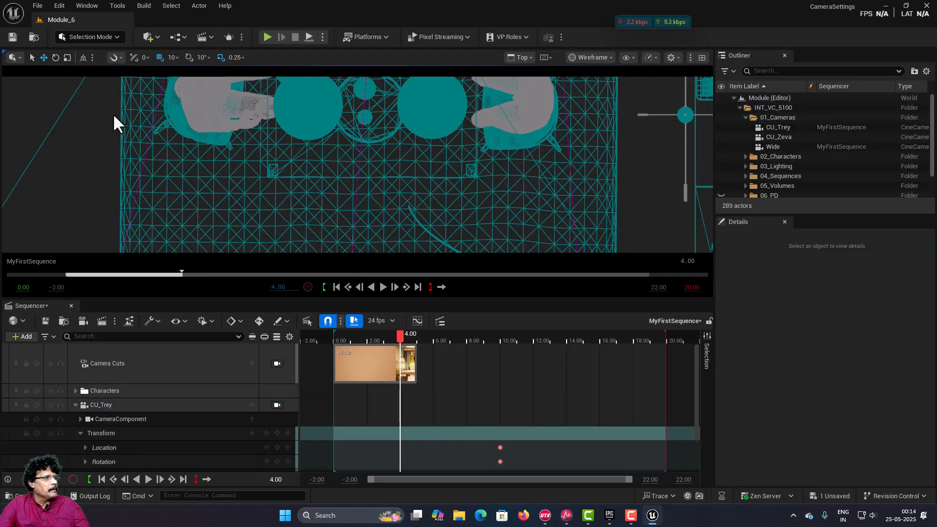
{"action": "key", "text": "g"}
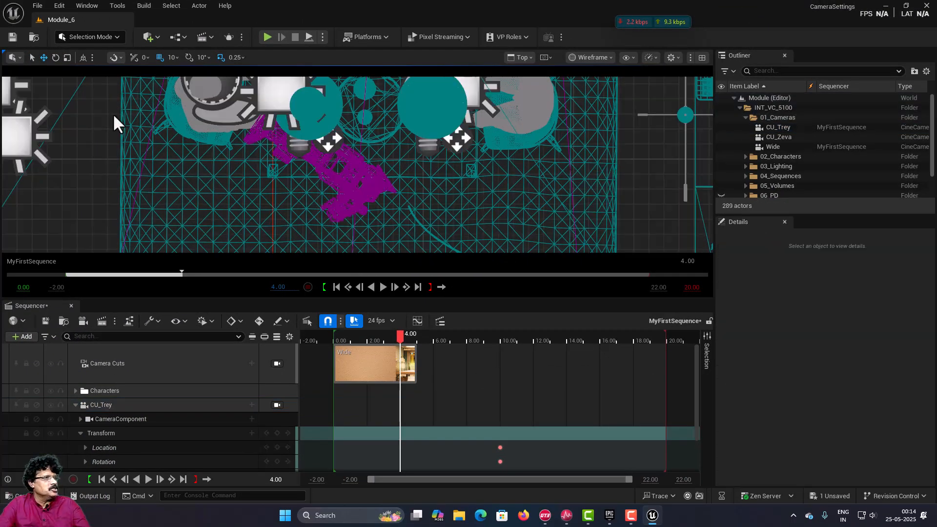
{"action": "left_click", "coordinate": [317, 167]}
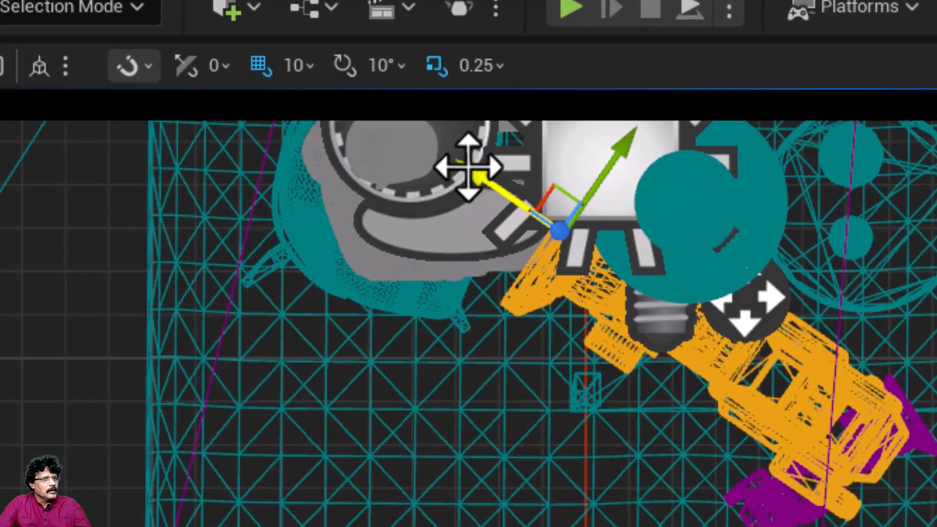
{"action": "left_click_drag", "start_coordinate": [471, 169], "coordinate": [549, 250]}
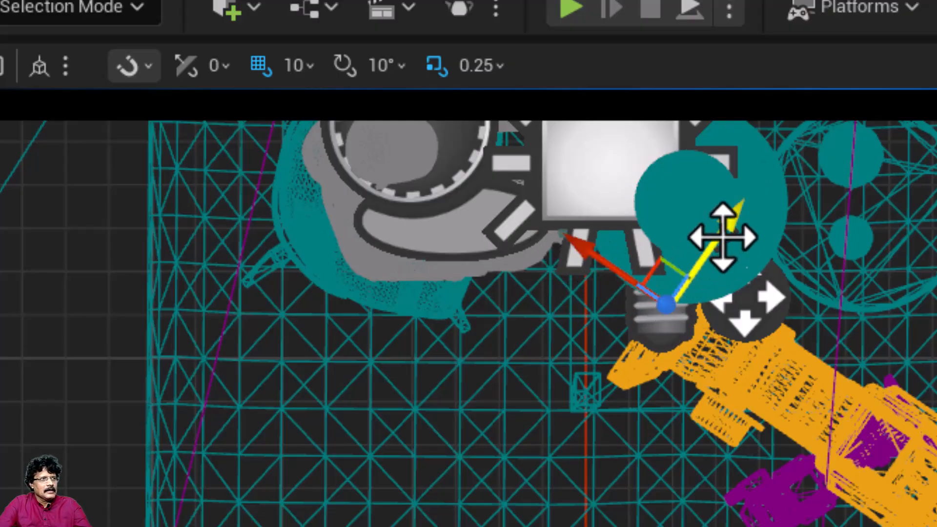
{"action": "mouse_move", "coordinate": [726, 220]}
{"action": "left_mouse_down"}
{"action": "mouse_move", "coordinate": [705, 256]}
{"action": "mouse_move", "coordinate": [735, 225]}
{"action": "left_mouse_up"}
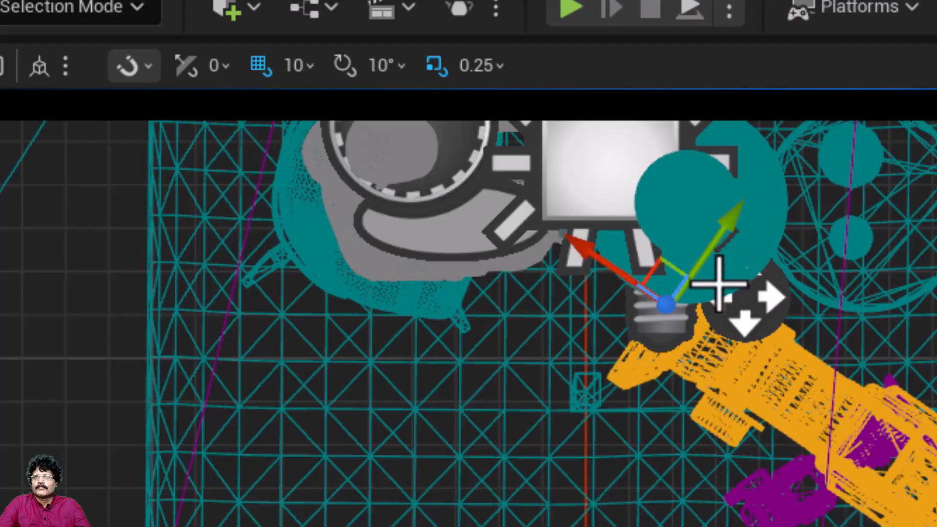
{"action": "left_click", "coordinate": [41, 67]}
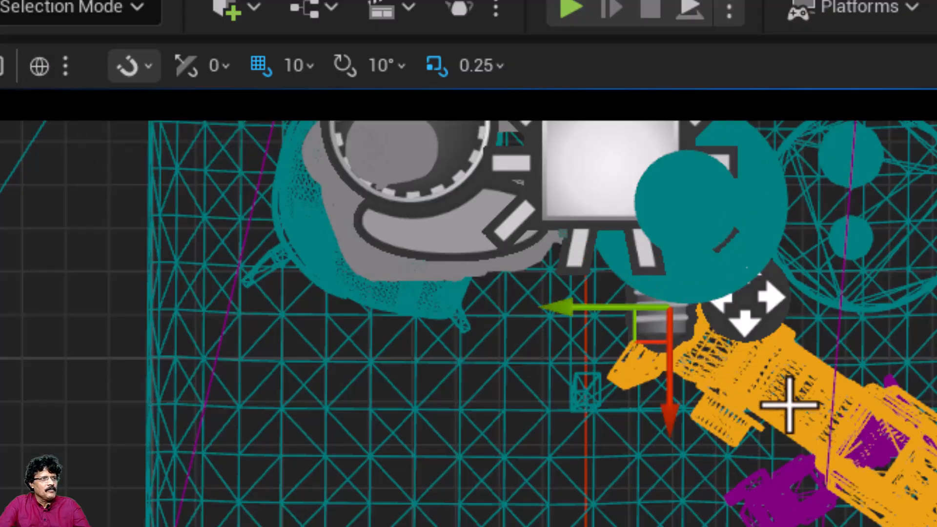
{"action": "left_click", "coordinate": [40, 67]}
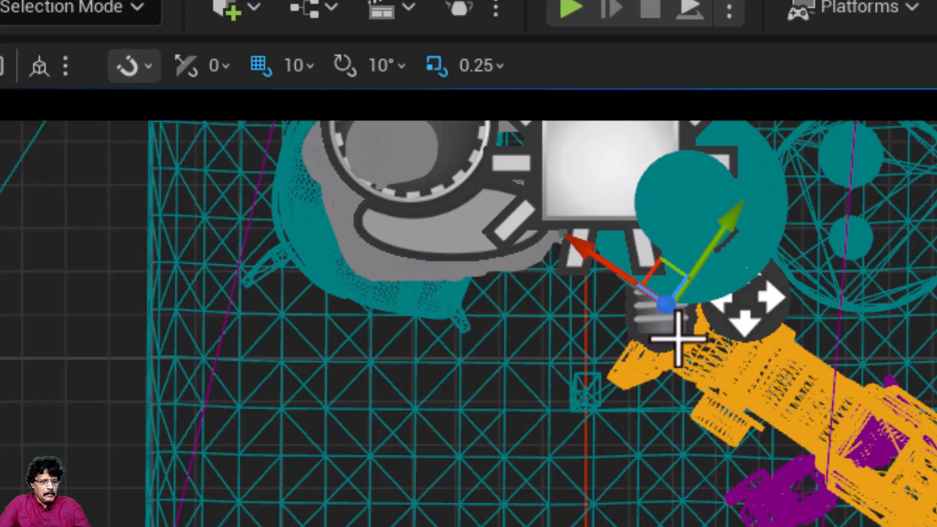
Step: Rotate the CU_Trey camera in the Top view until its lens points straight across the table
{"action": "key", "text": "e"}
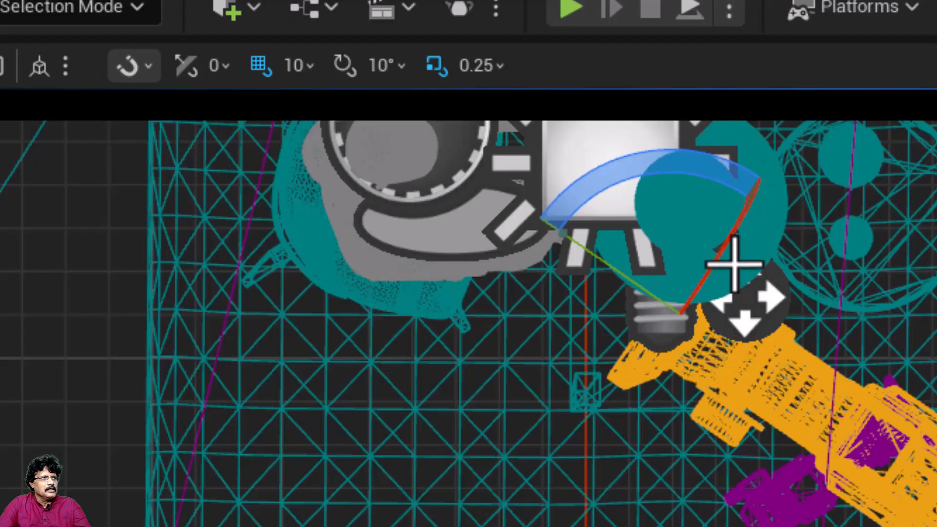
{"action": "left_click_drag", "start_coordinate": [679, 171], "coordinate": [803, 173]}
{"action": "left_click_drag", "start_coordinate": [628, 154], "coordinate": [621, 154]}
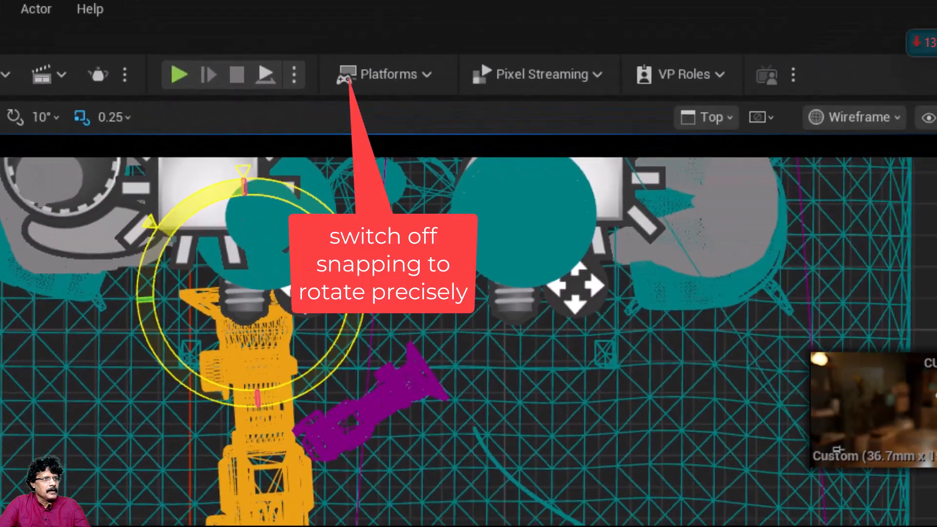
{"action": "left_click_drag", "start_coordinate": [154, 178], "coordinate": [161, 198]}
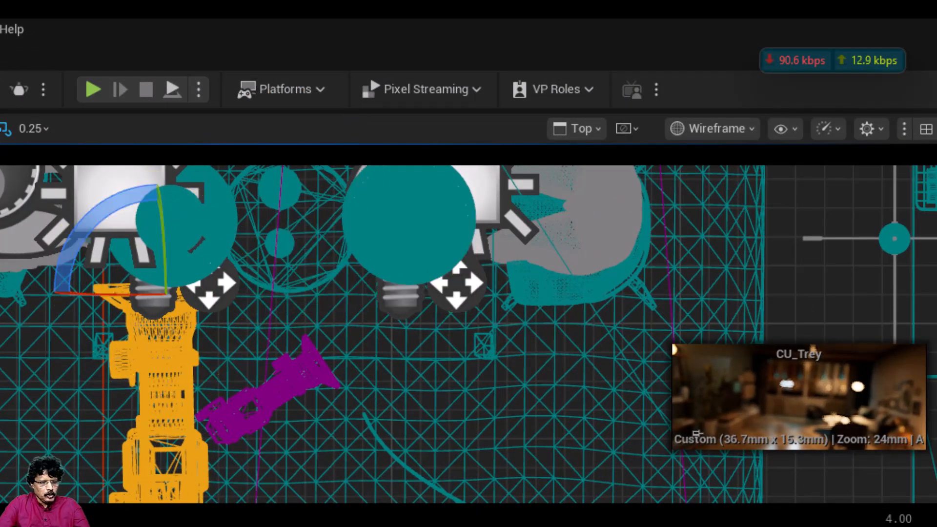
Step: Slide CU_Trey sideways until Trey is framed in profile, and pull it back along its lens axis for a wider shot
{"action": "key", "text": "w"}
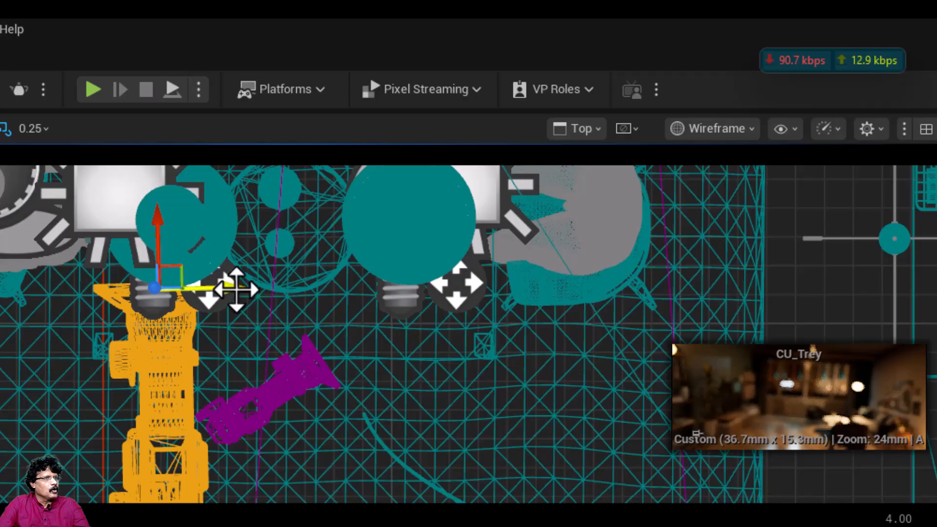
{"action": "left_click_drag", "start_coordinate": [237, 290], "coordinate": [92, 293]}
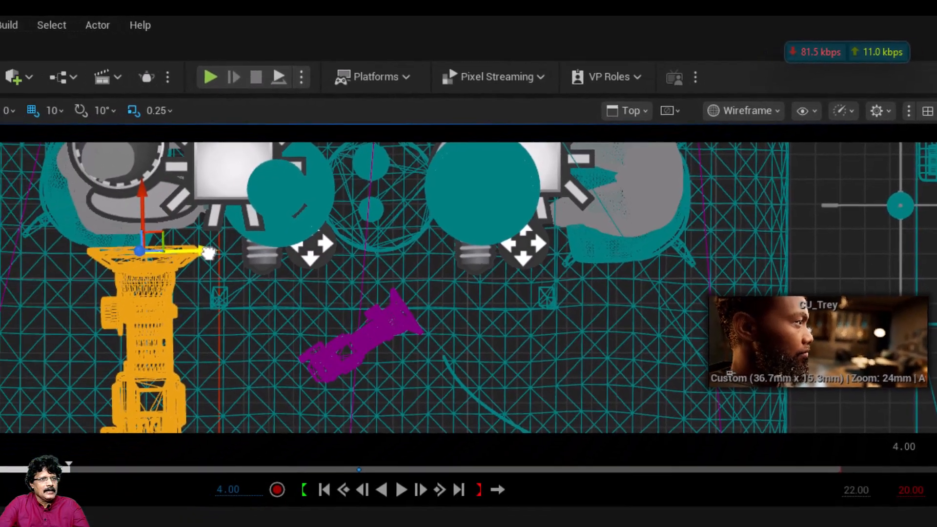
{"action": "left_click_drag", "start_coordinate": [209, 253], "coordinate": [194, 255]}
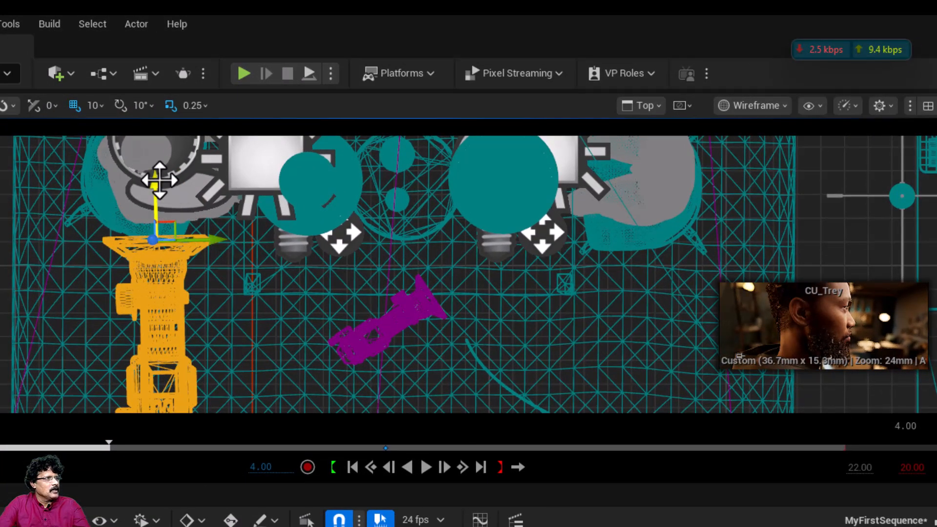
{"action": "left_click_drag", "start_coordinate": [158, 184], "coordinate": [149, 242]}
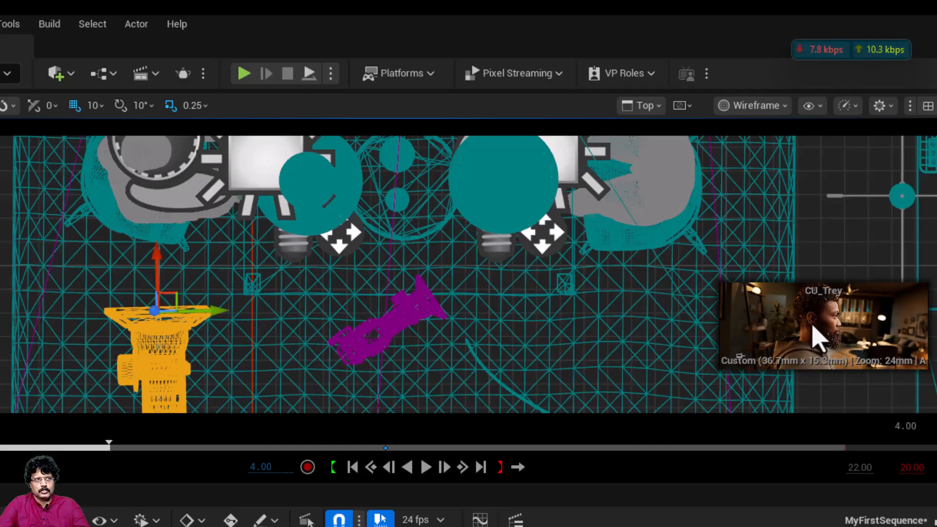
Step: Look through the CU_Trey camera and key its Location and Rotation at 4.00 seconds
{"action": "left_click", "coordinate": [640, 106]}
{"action": "left_click", "coordinate": [655, 167]}
{"action": "left_click", "coordinate": [627, 108]}
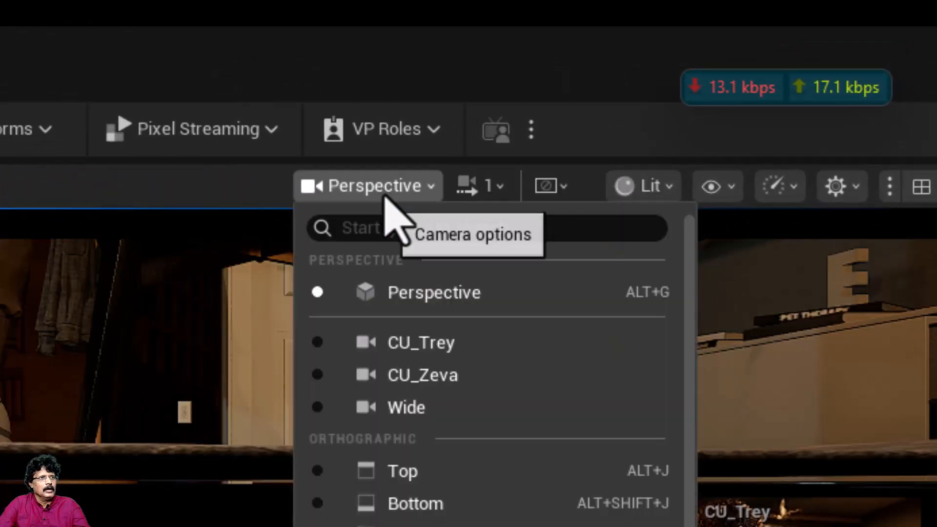
{"action": "left_click", "coordinate": [421, 342]}
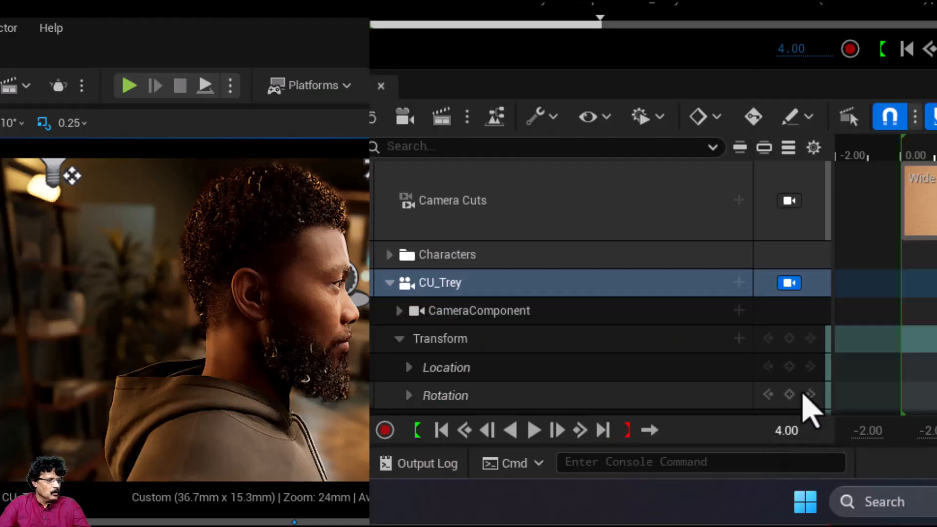
{"action": "left_click", "coordinate": [790, 366]}
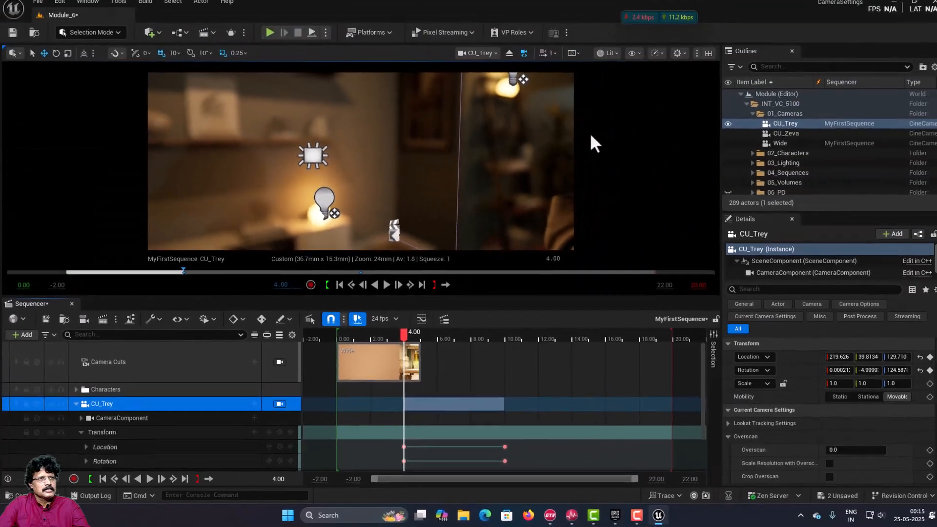
{"action": "left_click", "coordinate": [471, 57]}
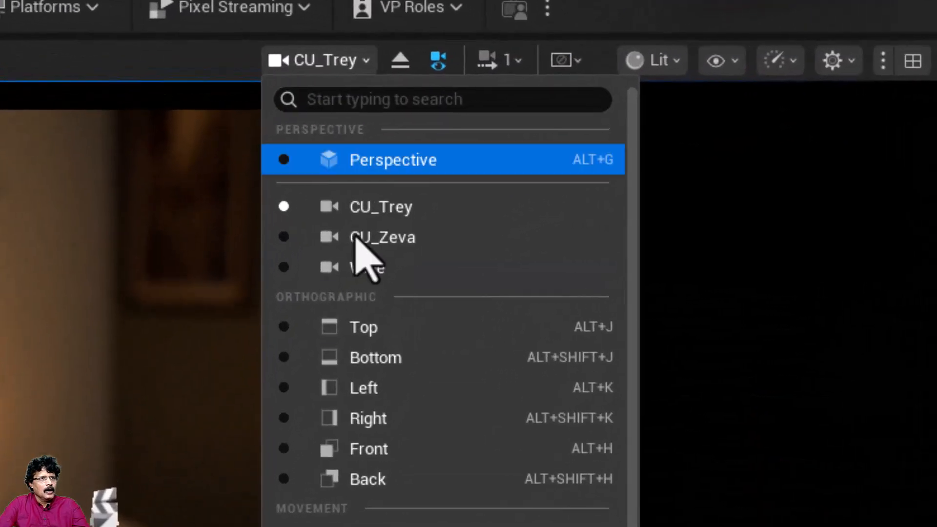
{"action": "left_click", "coordinate": [364, 328]}
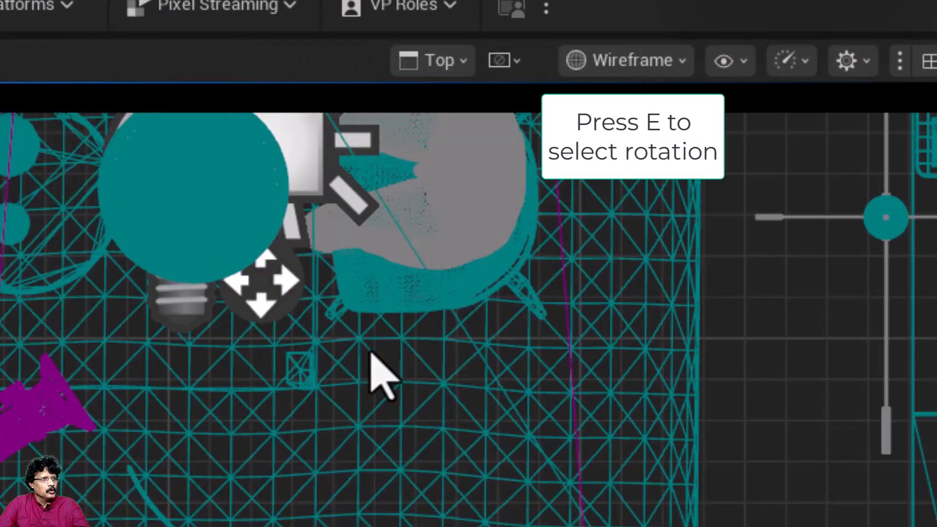
{"action": "key", "text": "e"}
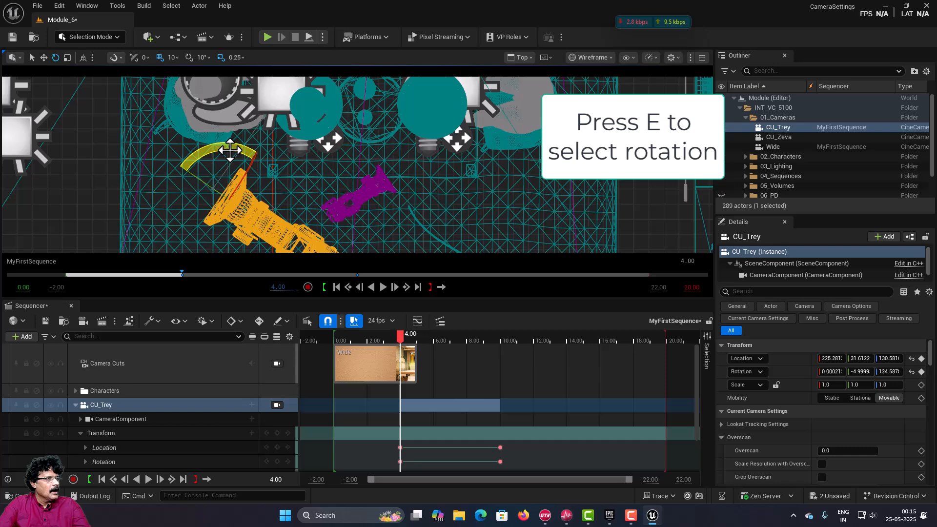
{"action": "mouse_move", "coordinate": [227, 145]}
{"action": "left_mouse_down"}
{"action": "mouse_move", "coordinate": [253, 150]}
{"action": "mouse_move", "coordinate": [224, 140]}
{"action": "left_mouse_up"}
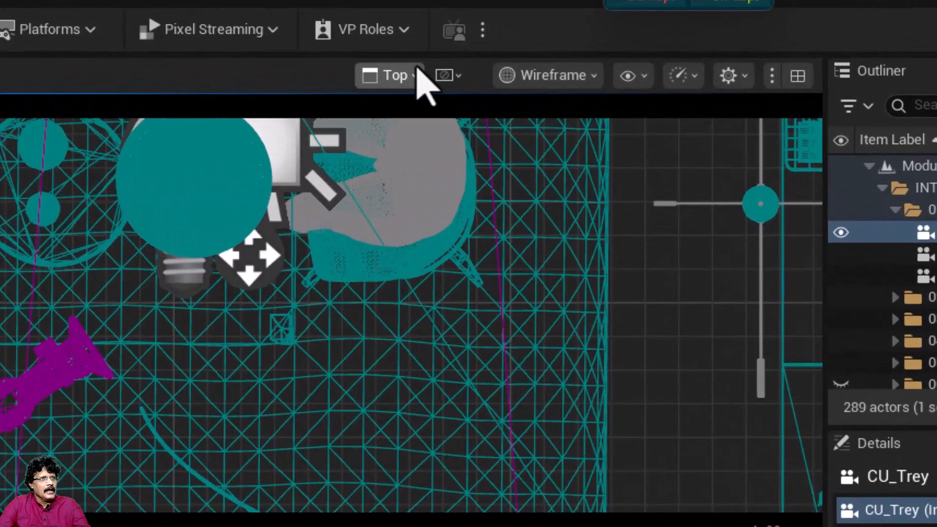
{"action": "left_click", "coordinate": [528, 58]}
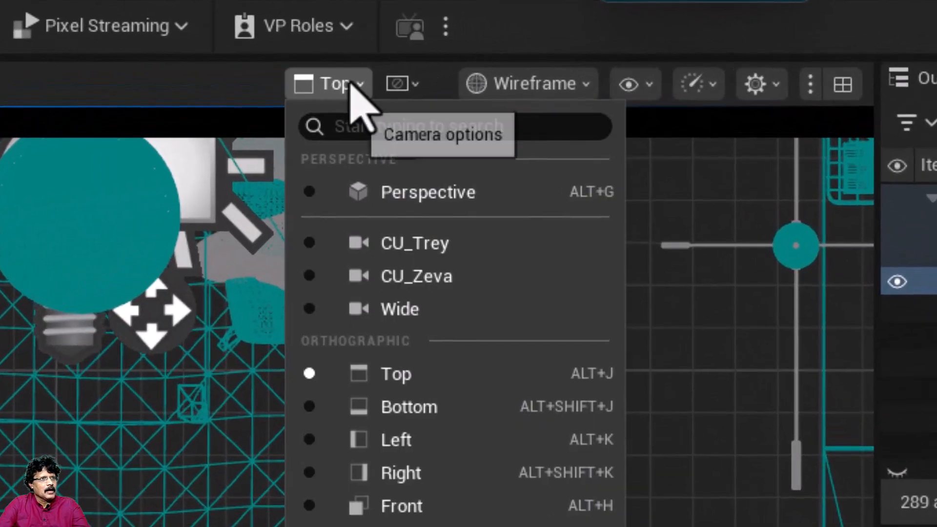
{"action": "left_click", "coordinate": [398, 254]}
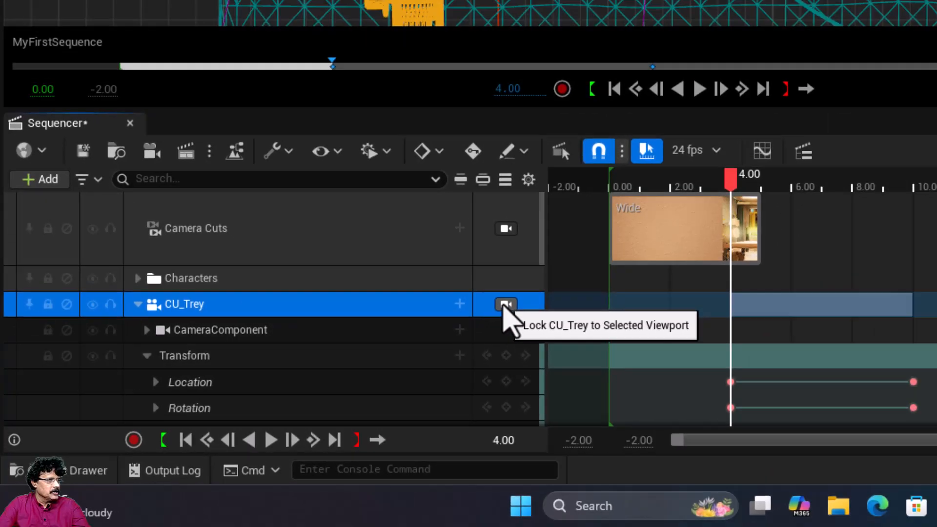
{"action": "left_click", "coordinate": [594, 266]}
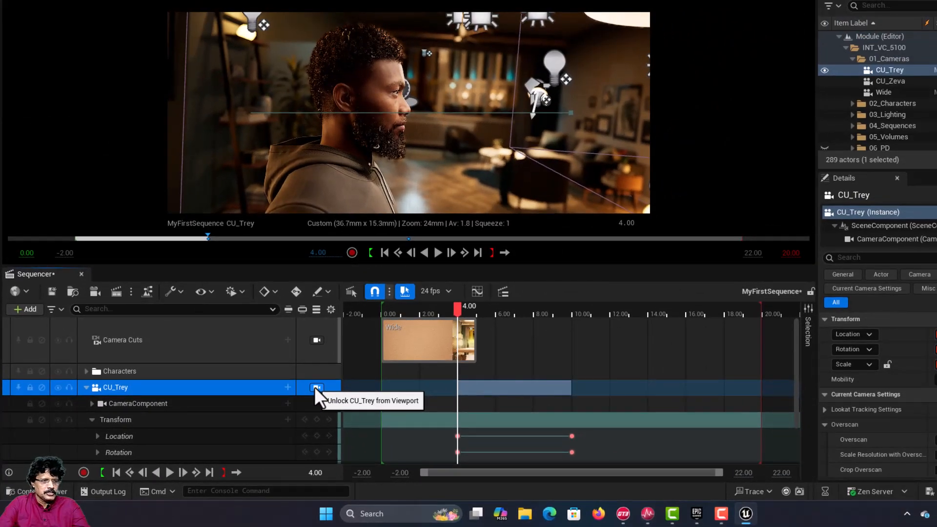
Step: Scrub CU_Trey's camera move, correct its Z rotation at 4.00 seconds so Trey is framed in profile, and recheck the turn
{"action": "left_click", "coordinate": [460, 311]}
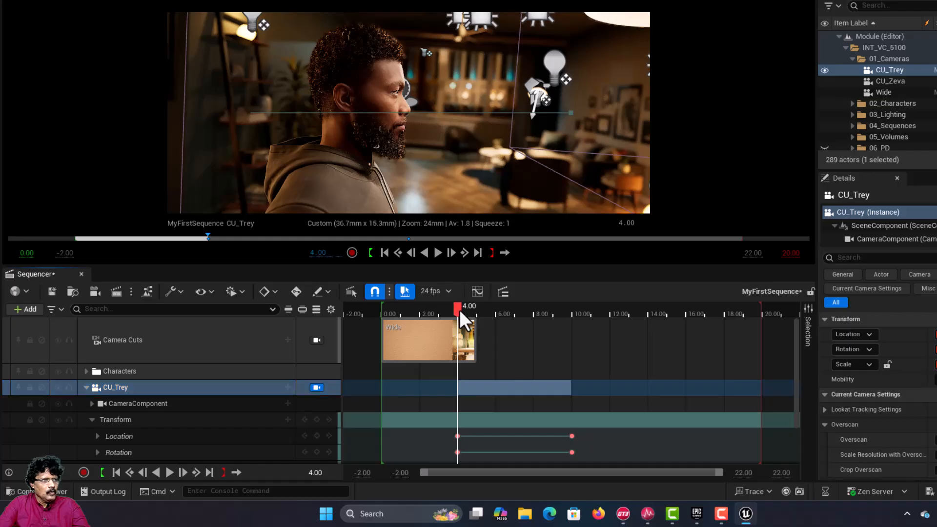
{"action": "left_click_drag", "start_coordinate": [459, 311], "coordinate": [504, 348]}
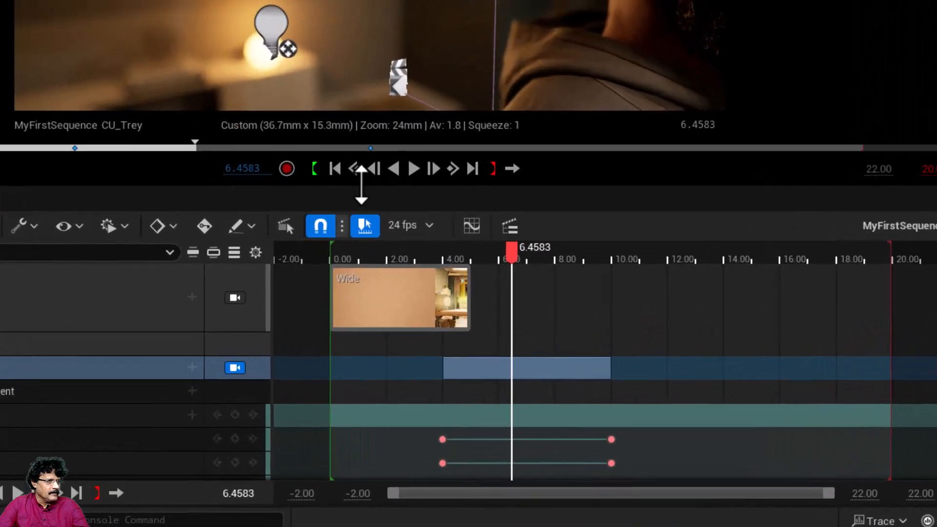
{"action": "left_click", "coordinate": [355, 169]}
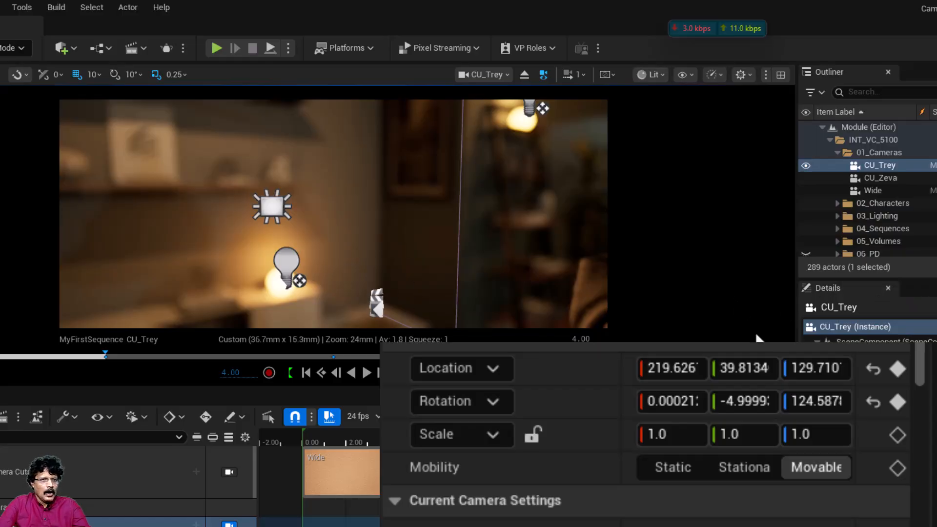
{"action": "left_click_drag", "start_coordinate": [814, 402], "coordinate": [872, 402]}
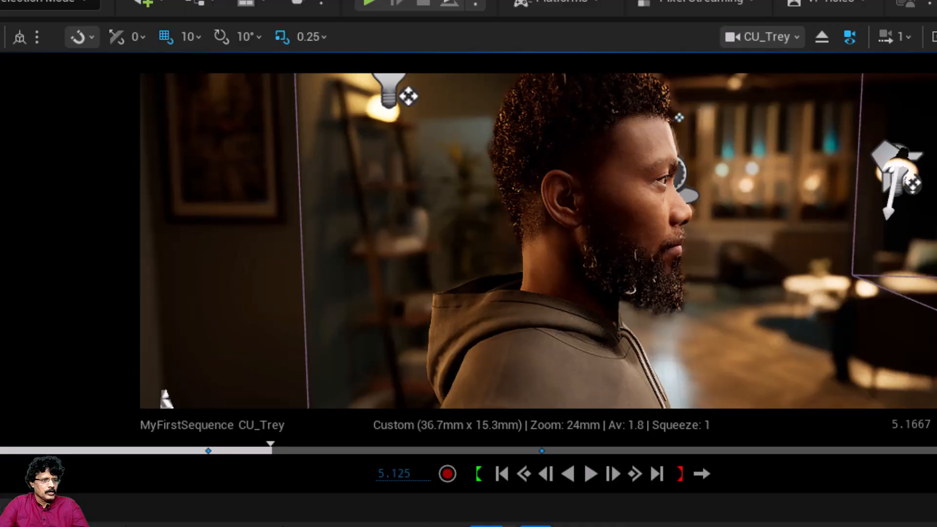
{"action": "left_click_drag", "start_coordinate": [461, 396], "coordinate": [458, 376]}
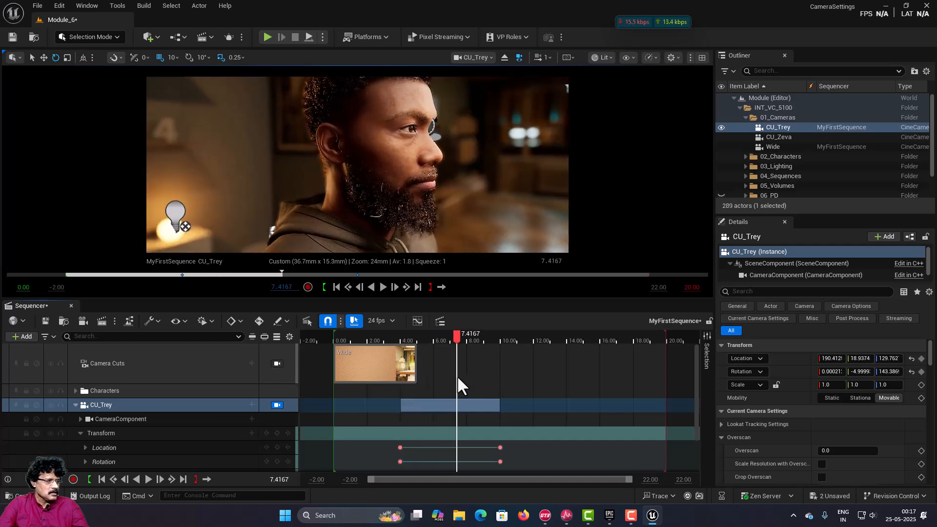
Step: Collapse the CU_Trey track and preview both shots: Wide from 0 to about 4 seconds, CU_Trey from there to about 10 seconds
{"action": "left_click", "coordinate": [75, 405]}
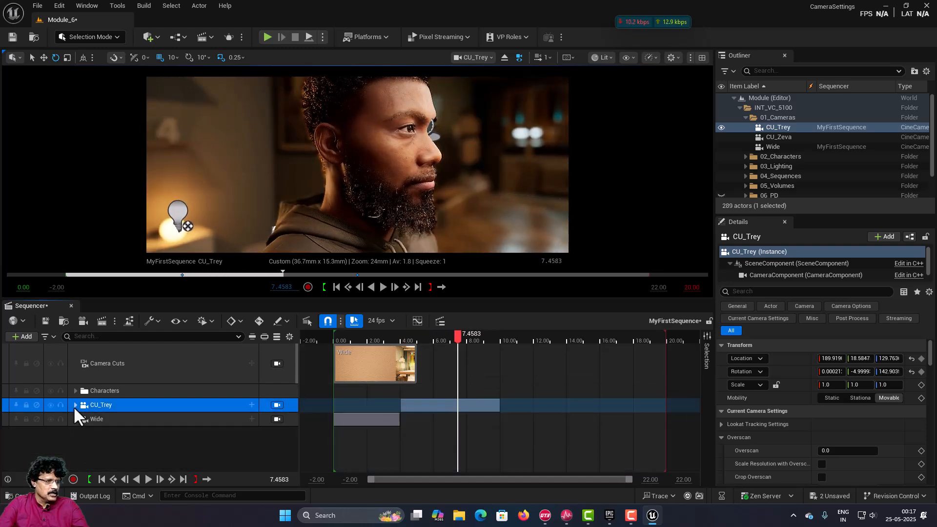
{"action": "left_click", "coordinate": [277, 419]}
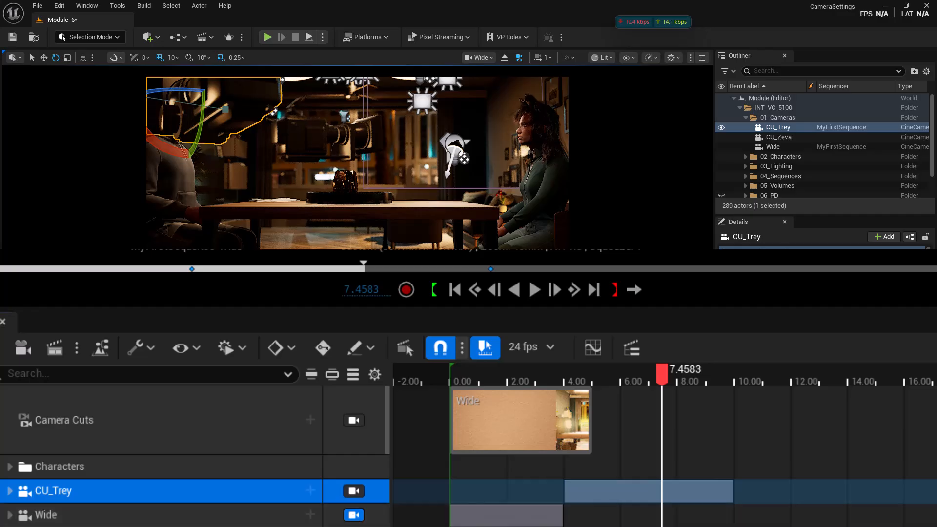
{"action": "left_click", "coordinate": [451, 379]}
{"action": "left_click_drag", "start_coordinate": [450, 376], "coordinate": [562, 394]}
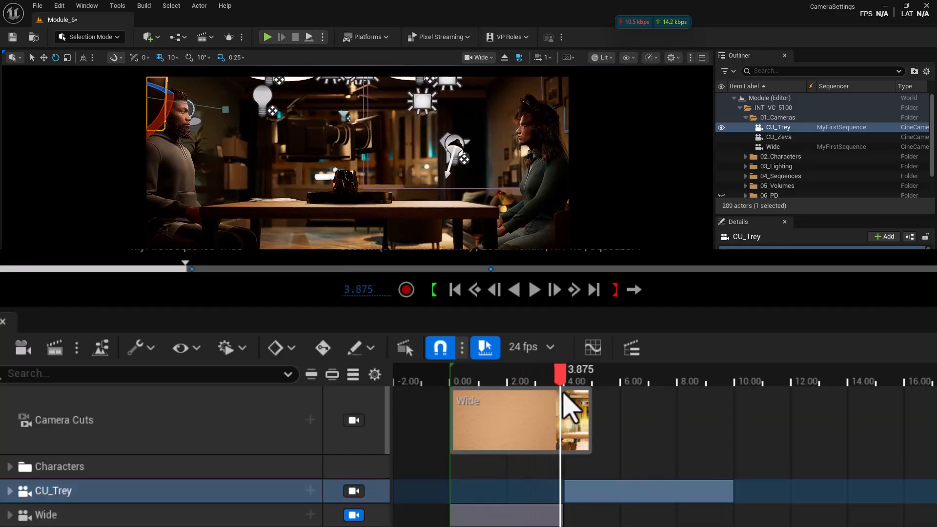
{"action": "left_click", "coordinate": [354, 491]}
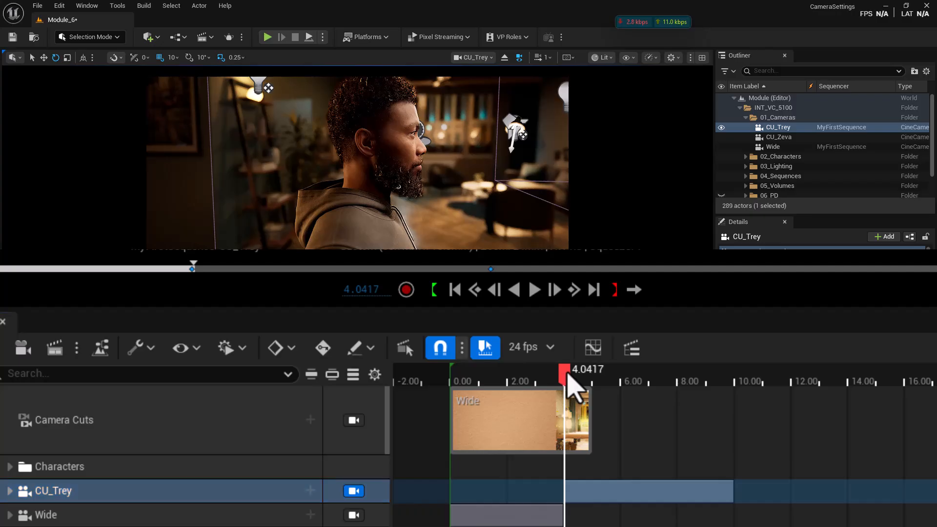
{"action": "left_click_drag", "start_coordinate": [569, 385], "coordinate": [741, 397]}
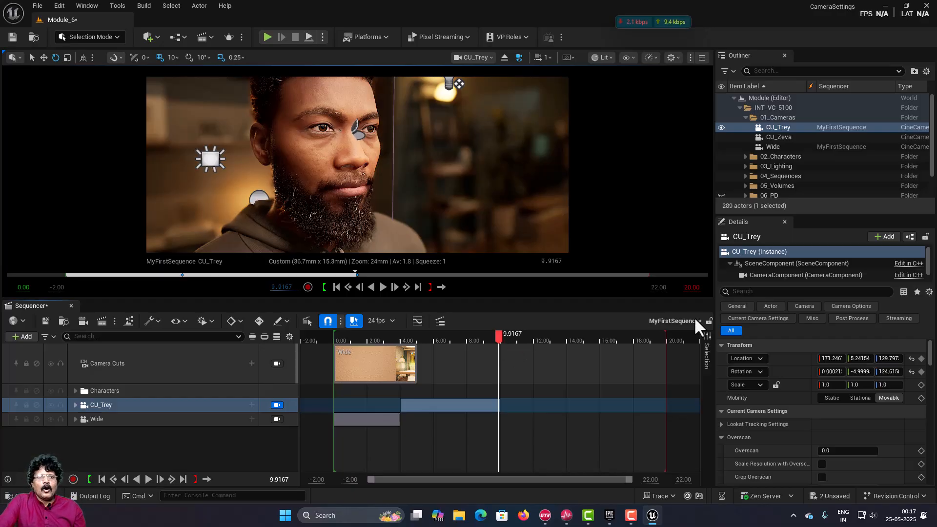
Step: Set the playhead to 10.00 seconds and add the CU_Zeva camera from the 01_Cameras folder to MyFirstSequence
{"action": "left_click", "coordinate": [784, 137]}
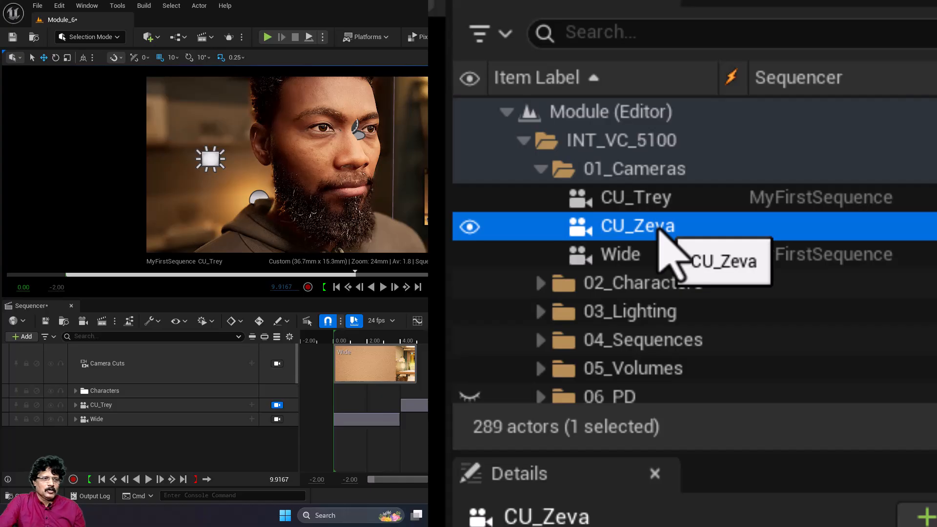
{"action": "left_click", "coordinate": [281, 288]}
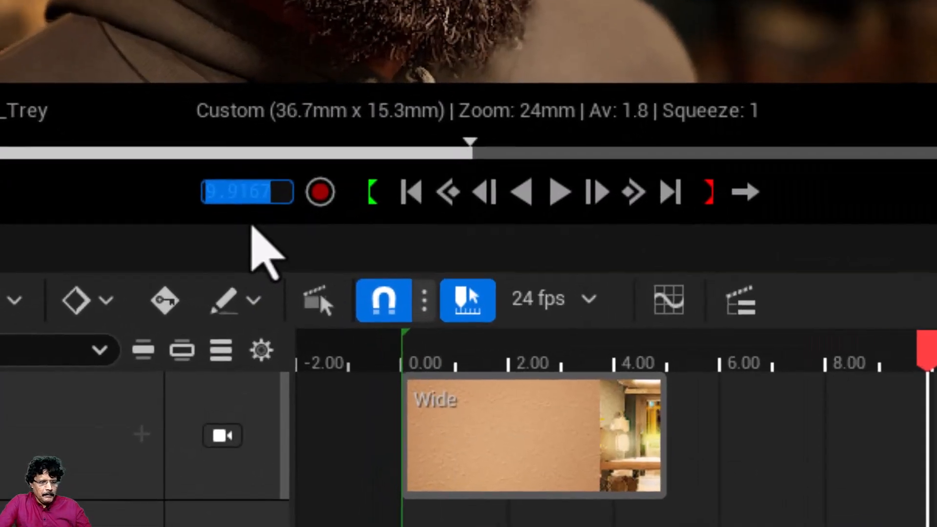
{"action": "type", "text": "10"}
{"action": "key", "text": "Return"}
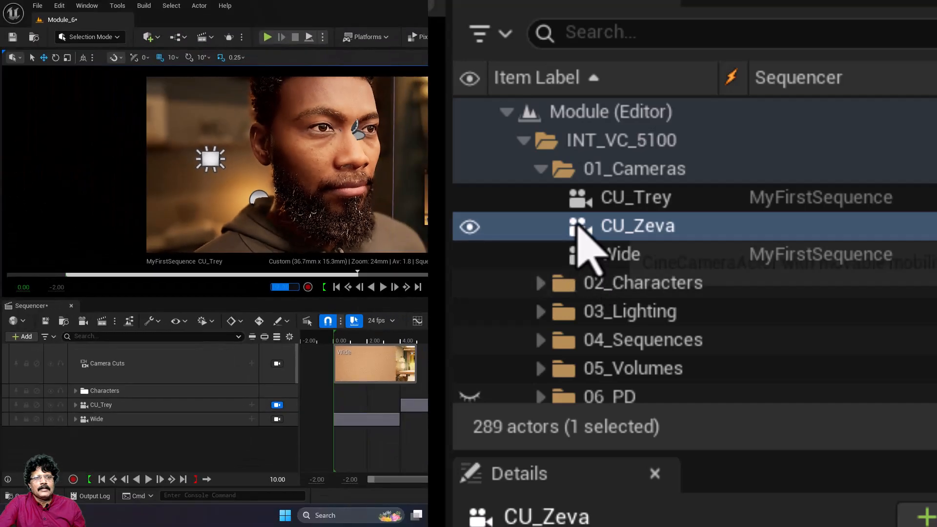
{"action": "left_click", "coordinate": [579, 229]}
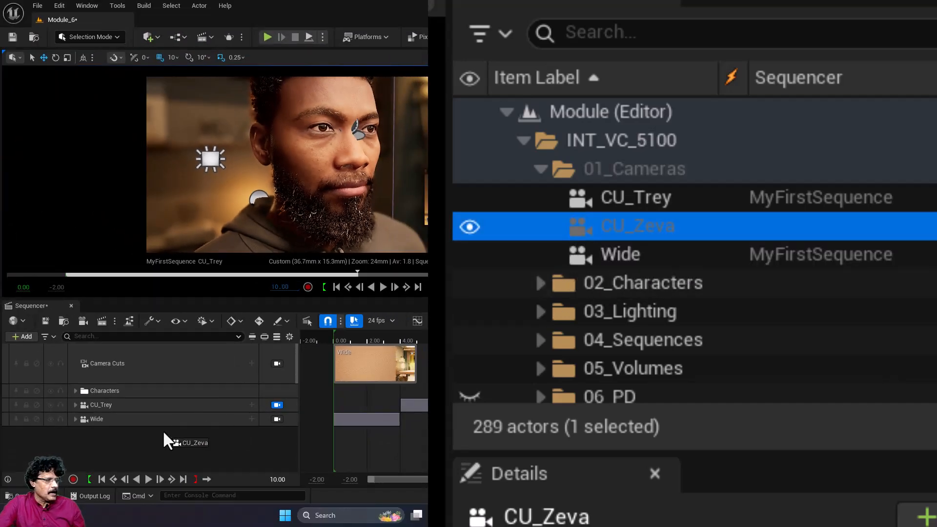
{"action": "left_click_drag", "start_coordinate": [164, 433], "coordinate": [156, 446]}
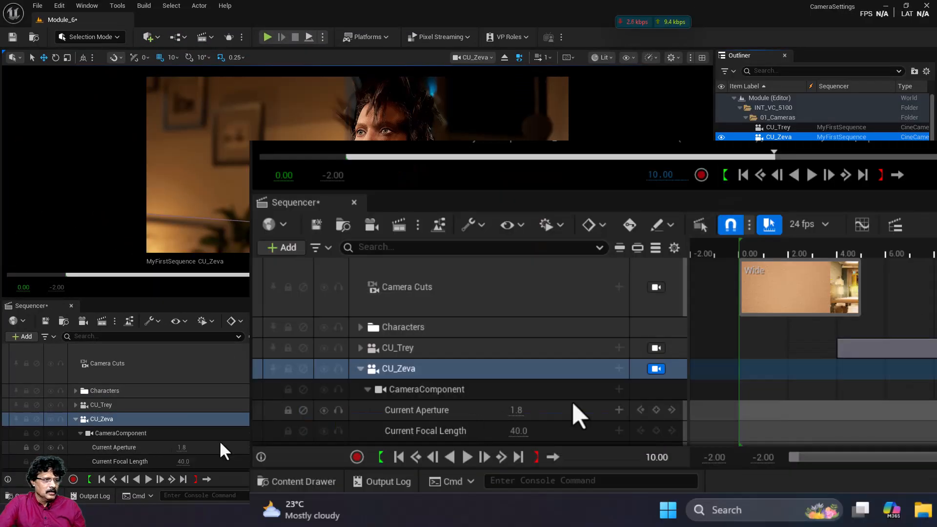
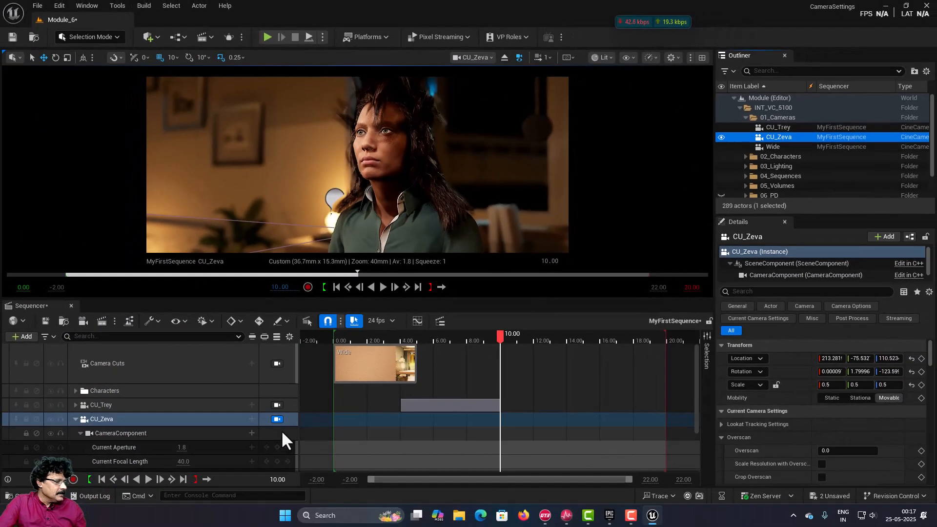
Step: Expand CU_Zeva's Transform in the sequence and key its Location and Rotation at 10.00 seconds
{"action": "left_click", "coordinate": [81, 433]}
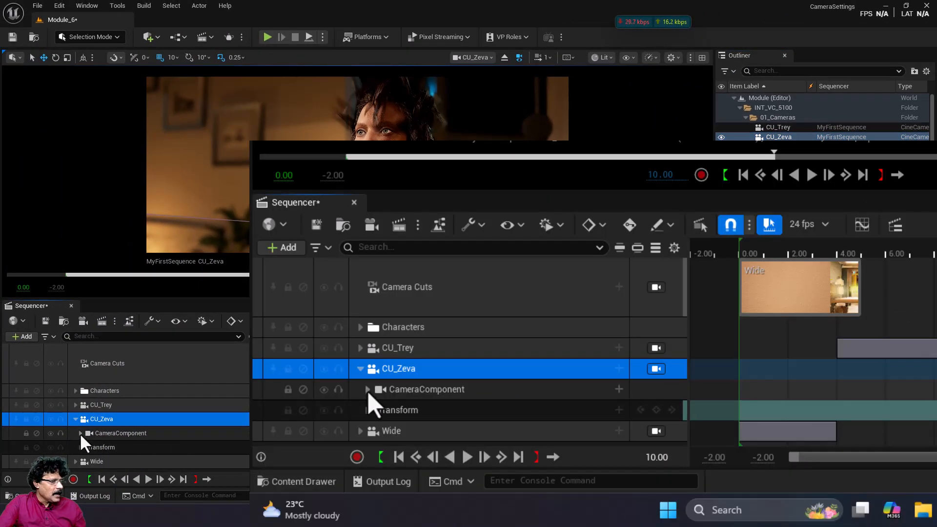
{"action": "left_click", "coordinate": [80, 447]}
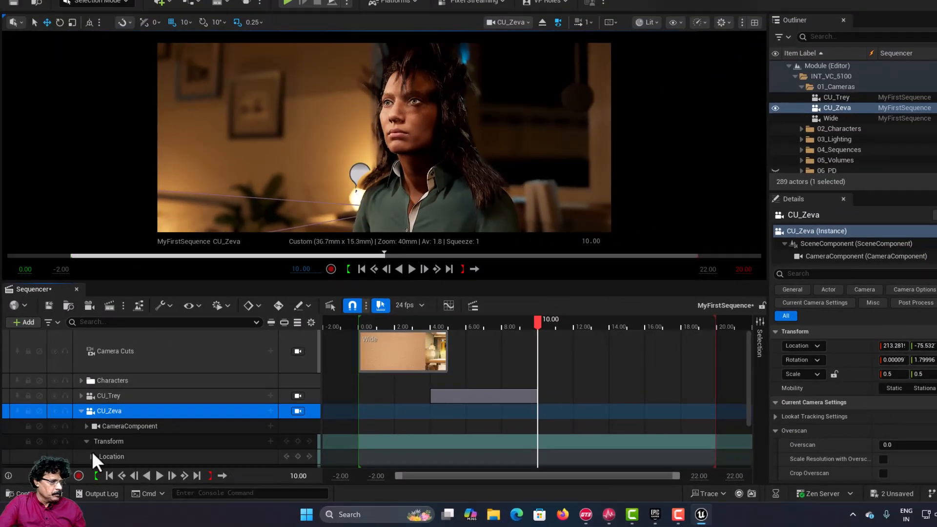
{"action": "scroll", "coordinate": [190, 423], "scroll_direction": "down", "scroll_amount": 1}
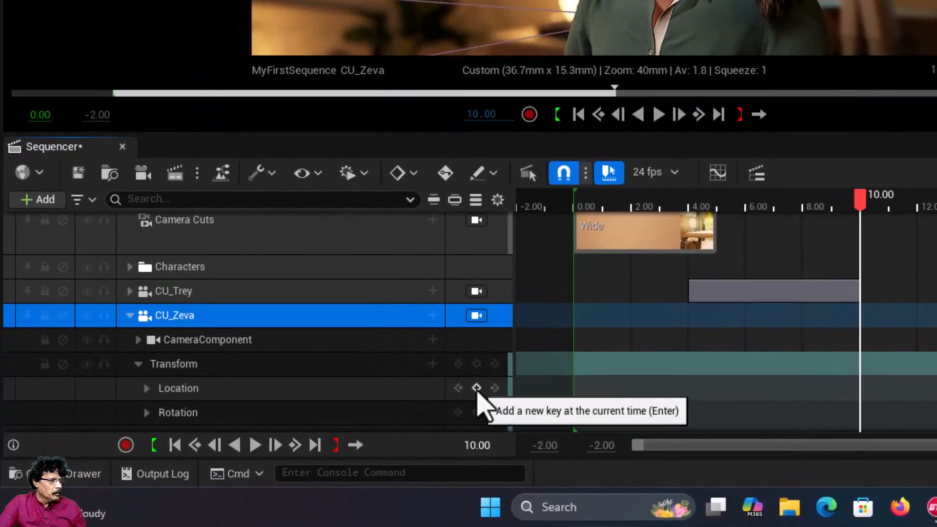
{"action": "left_click", "coordinate": [298, 441]}
{"action": "left_click", "coordinate": [477, 414]}
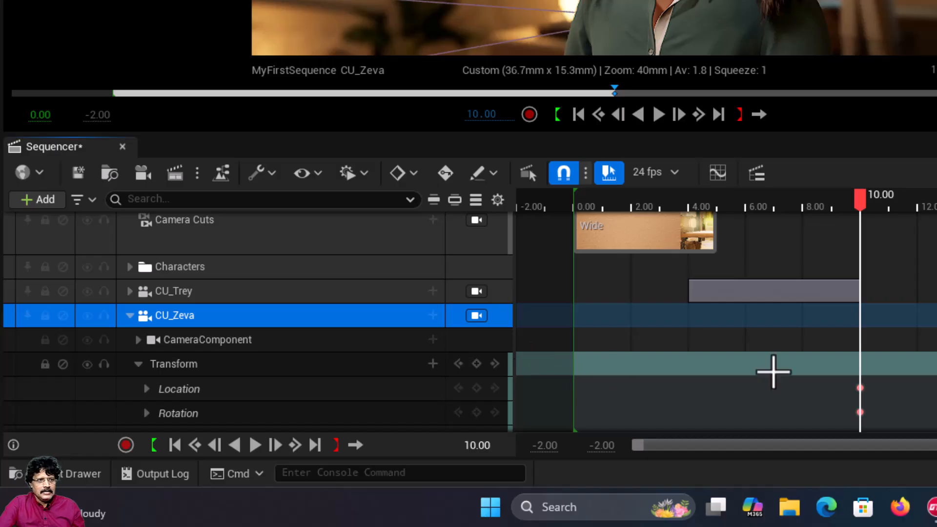
Step: At 16.00 seconds, frame Zeva frontally by setting CU_Zeva's location to X 168, Y -74, Z 118, pitch to -1° and yaw to -96°
{"action": "left_click_drag", "start_coordinate": [860, 195], "coordinate": [915, 198]}
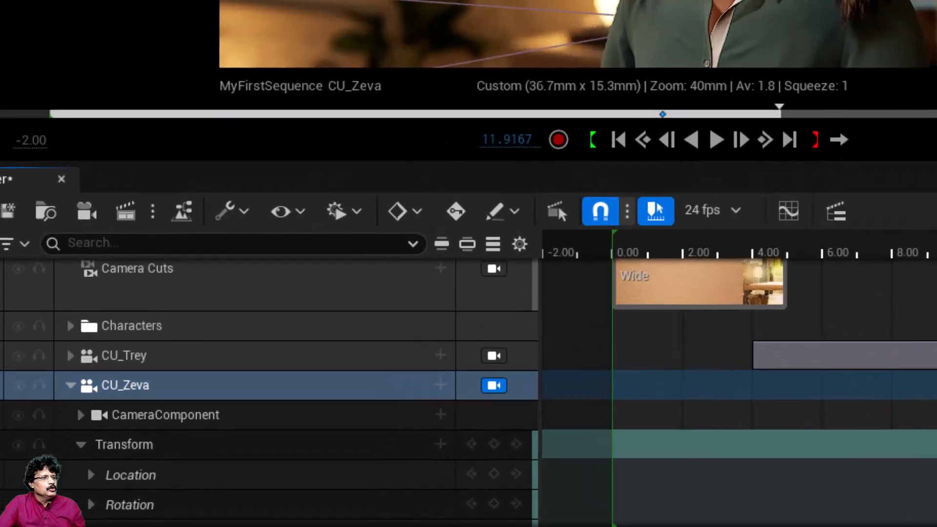
{"action": "left_click", "coordinate": [525, 140]}
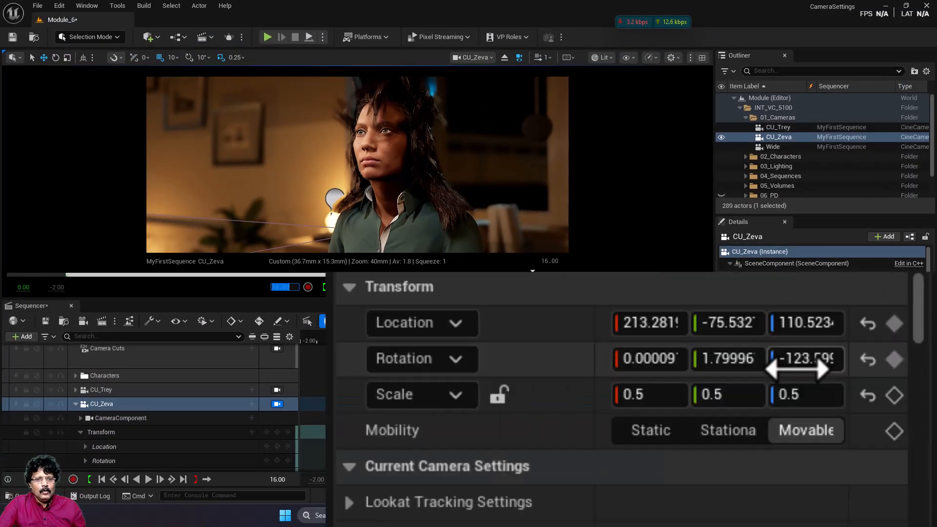
{"action": "left_click_drag", "start_coordinate": [885, 373], "coordinate": [903, 373]}
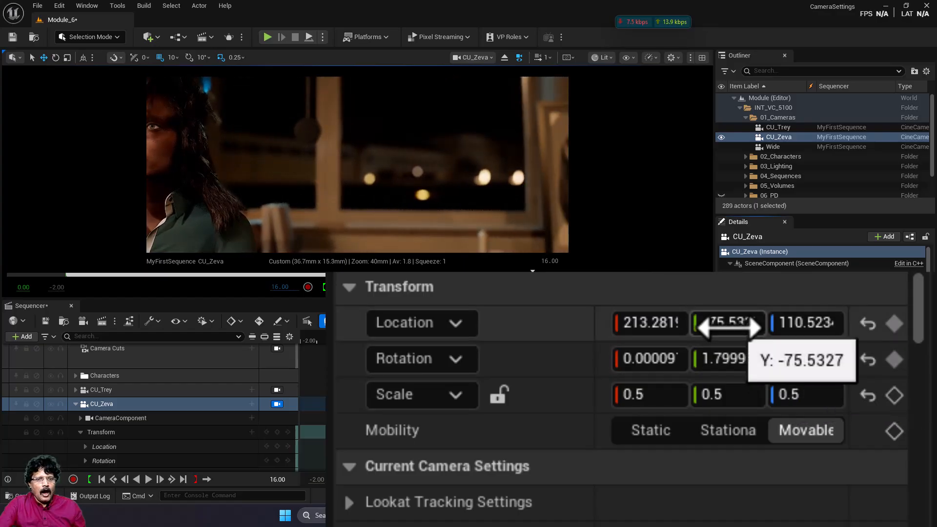
{"action": "left_click_drag", "start_coordinate": [726, 330], "coordinate": [728, 330]}
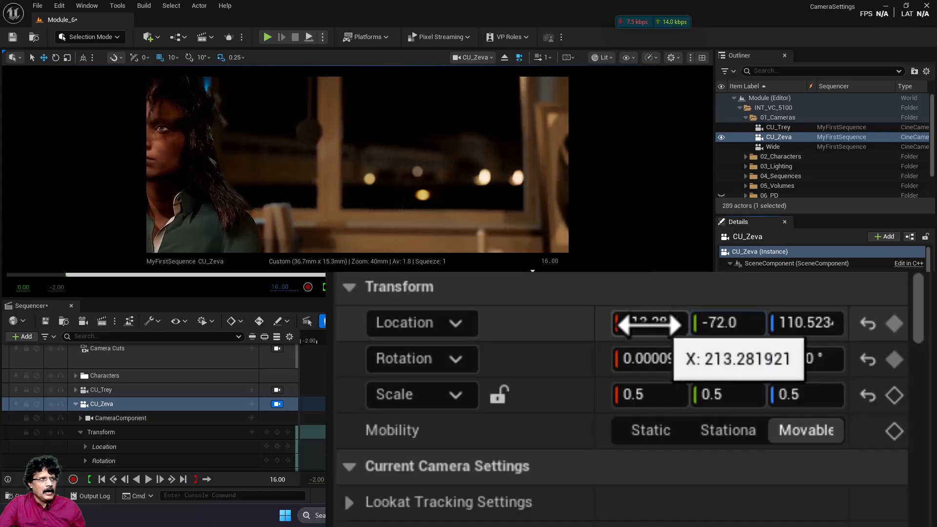
{"action": "left_click_drag", "start_coordinate": [649, 322], "coordinate": [621, 322]}
{"action": "mouse_move", "coordinate": [707, 322]}
{"action": "left_mouse_down"}
{"action": "mouse_move", "coordinate": [721, 323]}
{"action": "mouse_move", "coordinate": [693, 322]}
{"action": "left_mouse_up"}
{"action": "left_click_drag", "start_coordinate": [729, 322], "coordinate": [794, 322]}
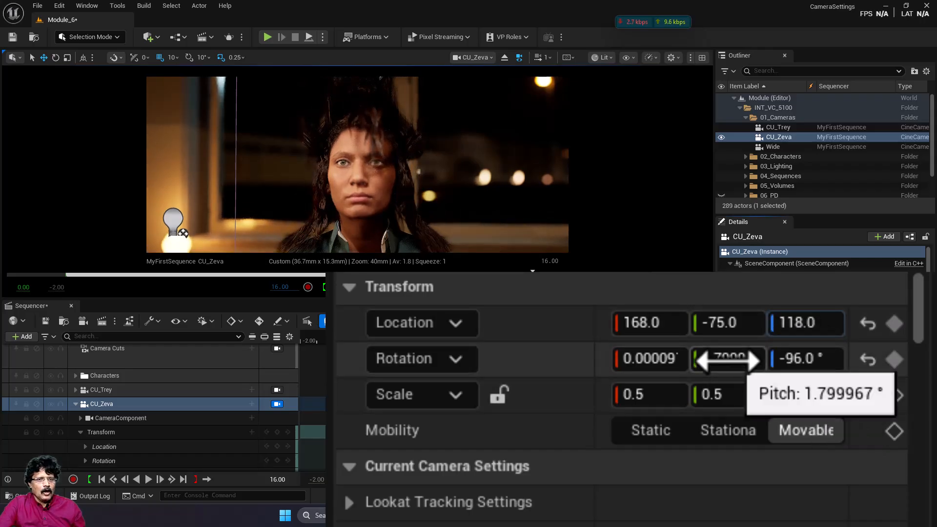
{"action": "left_click_drag", "start_coordinate": [727, 360], "coordinate": [719, 360]}
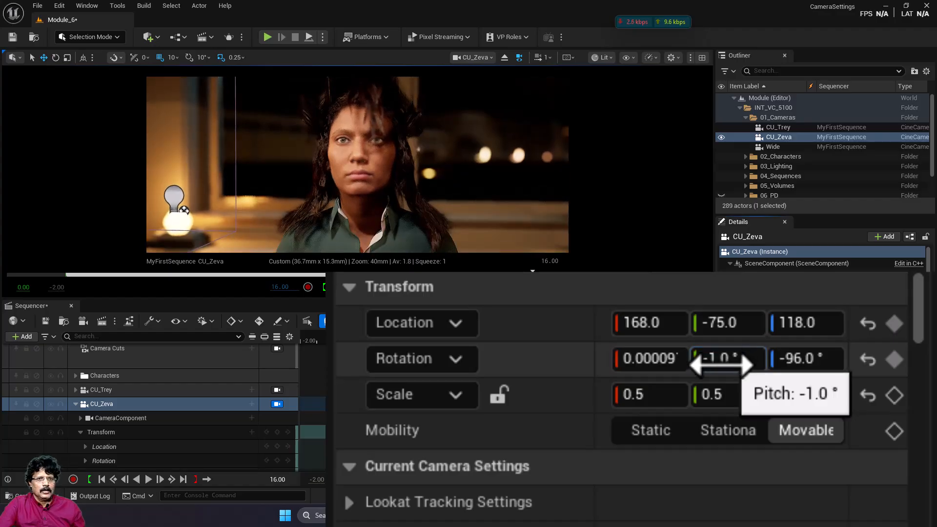
{"action": "left_click_drag", "start_coordinate": [714, 330], "coordinate": [716, 330]}
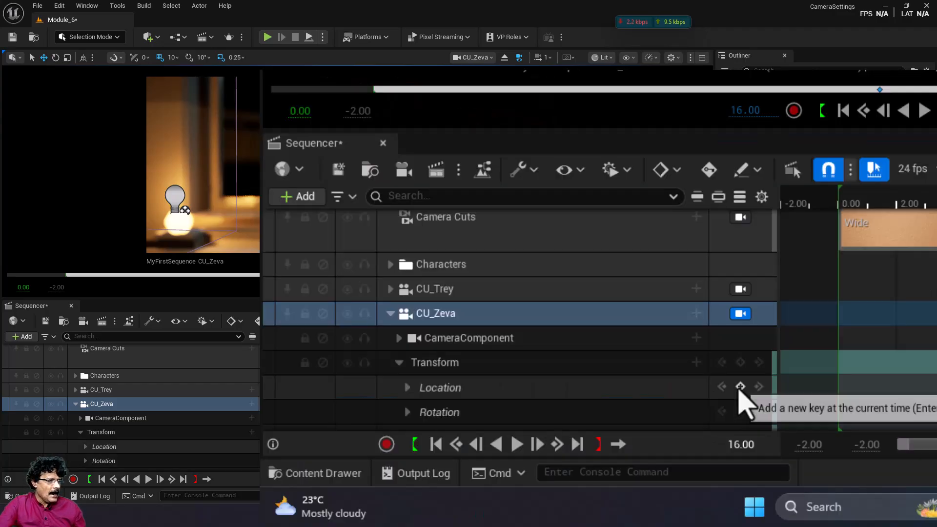
Step: Key CU_Zeva's Location and Rotation at 16.00 seconds and set its Z rotation to -96° again
{"action": "left_click", "coordinate": [740, 387]}
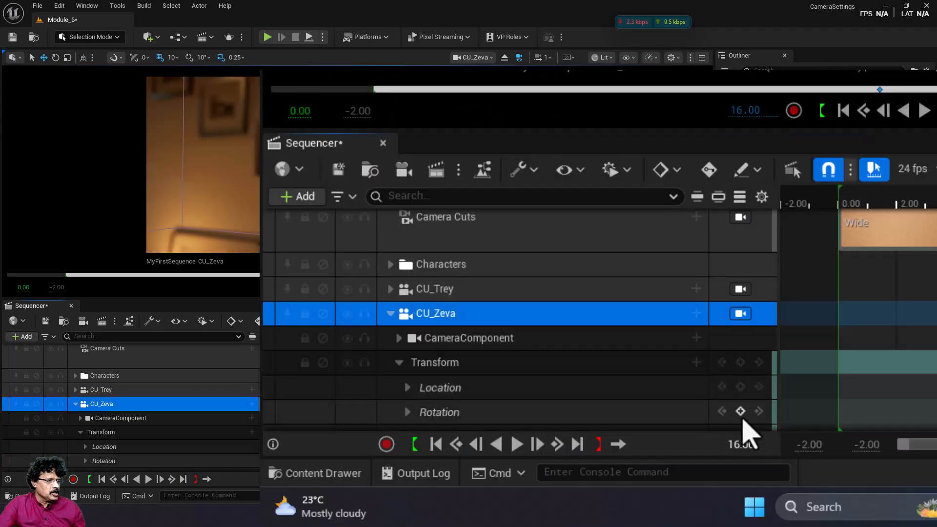
{"action": "left_click", "coordinate": [741, 412]}
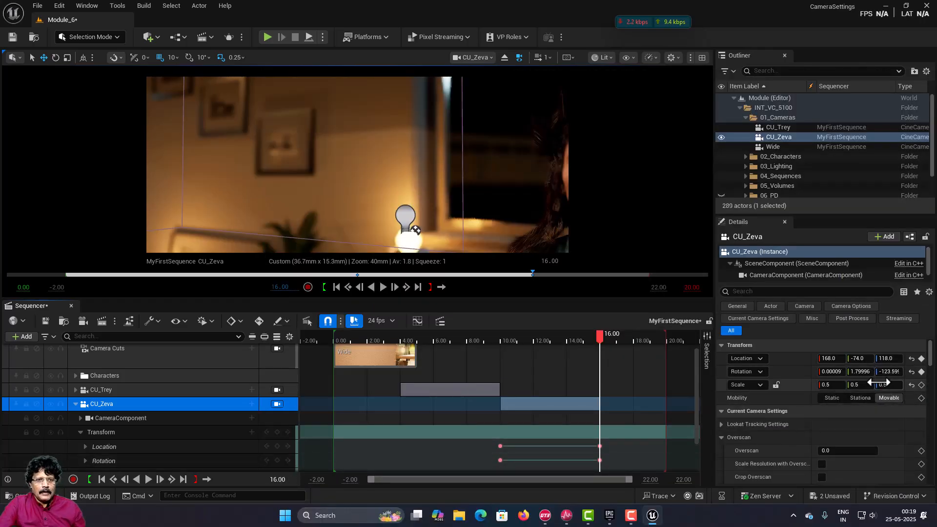
{"action": "mouse_move", "coordinate": [808, 394]}
{"action": "left_mouse_down"}
{"action": "mouse_move", "coordinate": [837, 394]}
{"action": "mouse_move", "coordinate": [801, 394]}
{"action": "left_mouse_up"}
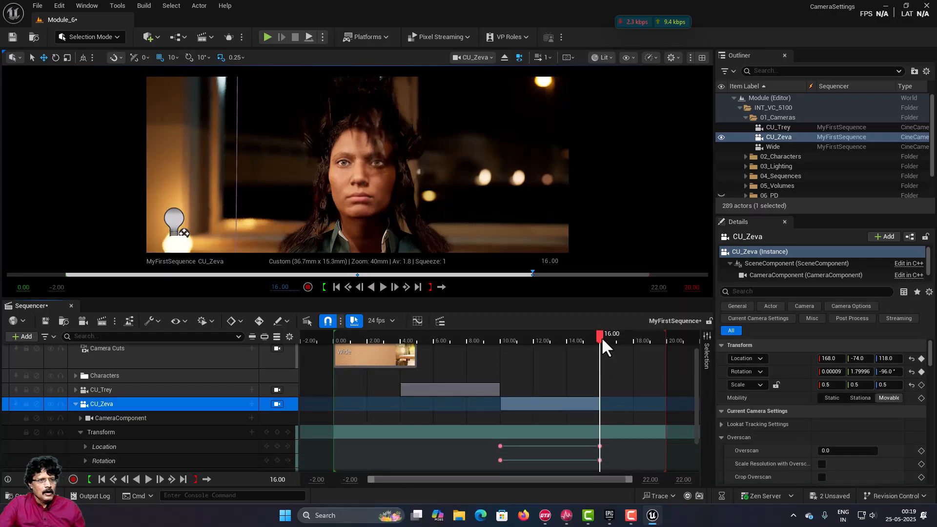
Step: Scrub back through CU_Zeva's camera move, collapse its track and reorder it above CU_Trey
{"action": "left_click_drag", "start_coordinate": [602, 337], "coordinate": [598, 356]}
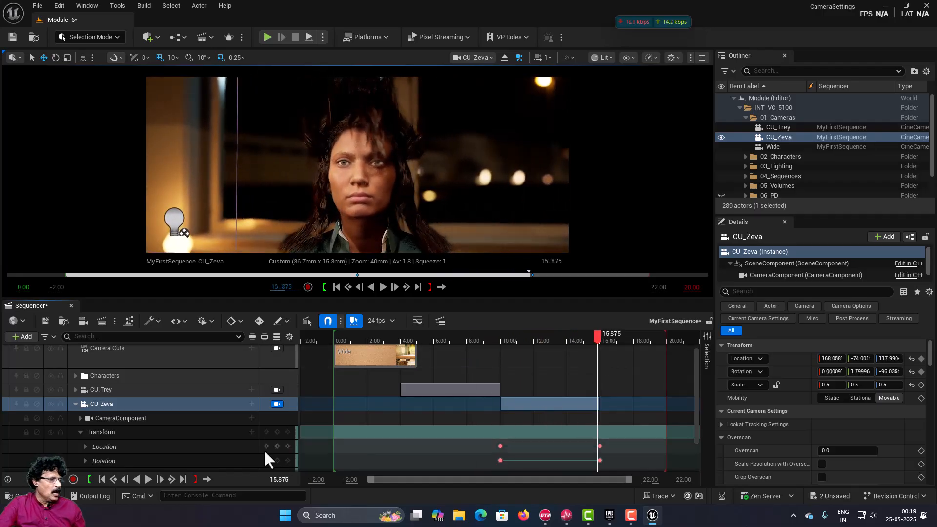
{"action": "left_click", "coordinate": [75, 404]}
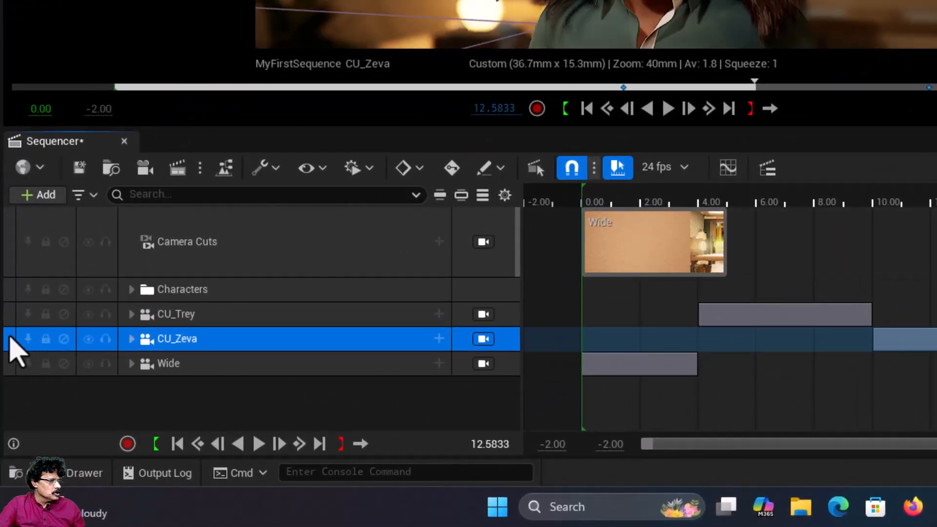
{"action": "left_click_drag", "start_coordinate": [10, 336], "coordinate": [13, 305]}
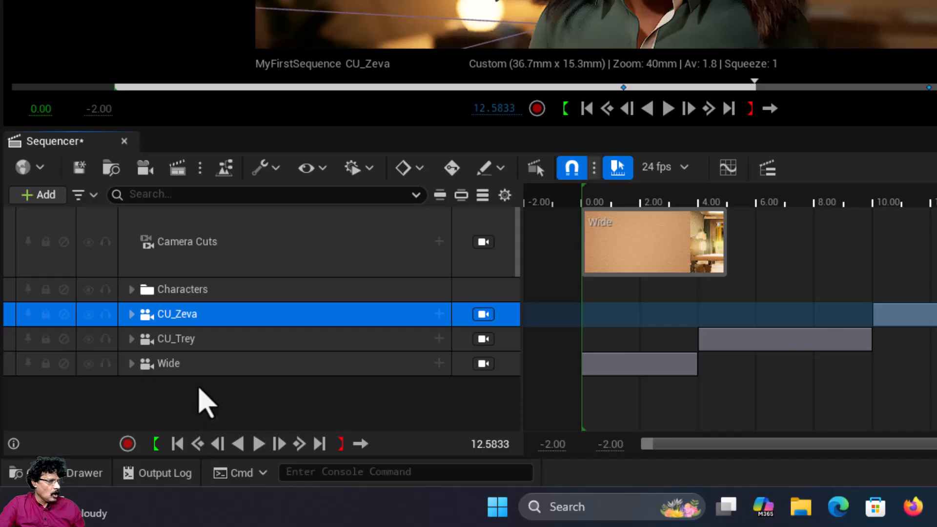
Step: Add a folder named Cameras to the sequence's track list
{"action": "right_click", "coordinate": [197, 389]}
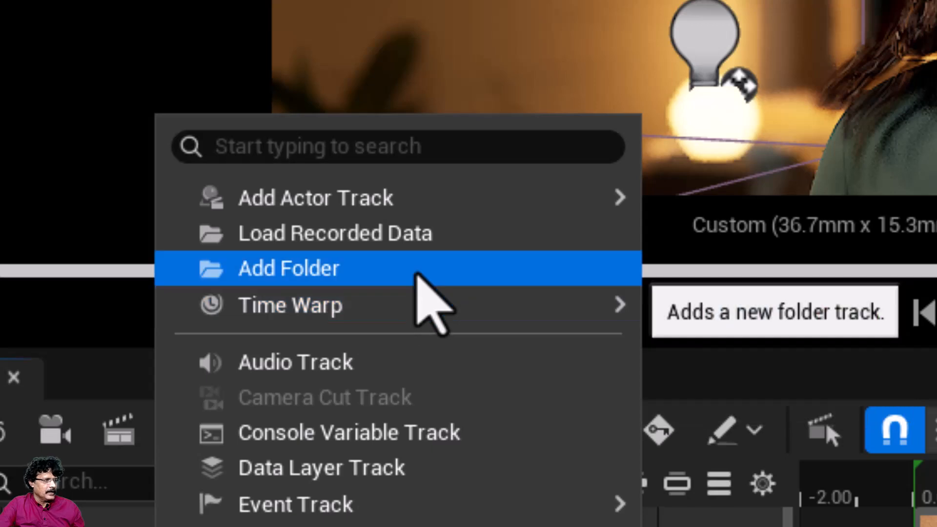
{"action": "left_click", "coordinate": [415, 269]}
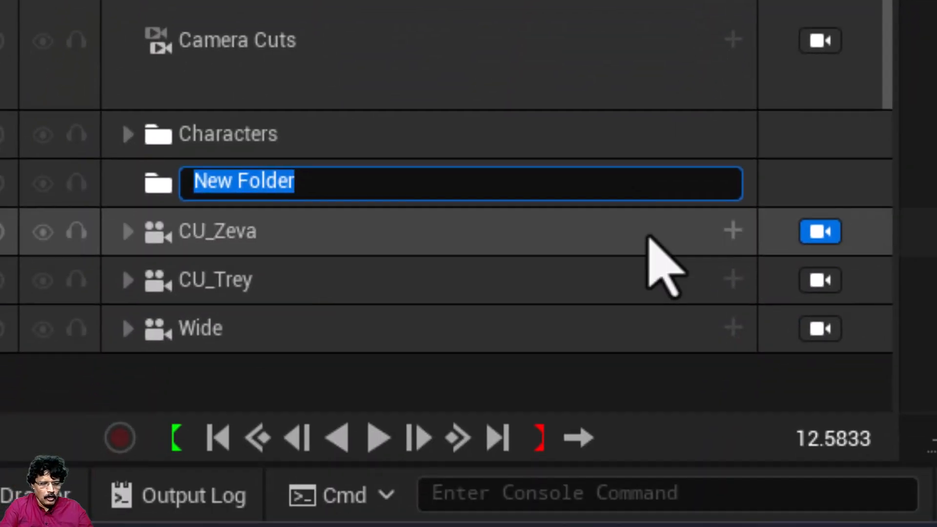
{"action": "type", "text": "Cameraa"}
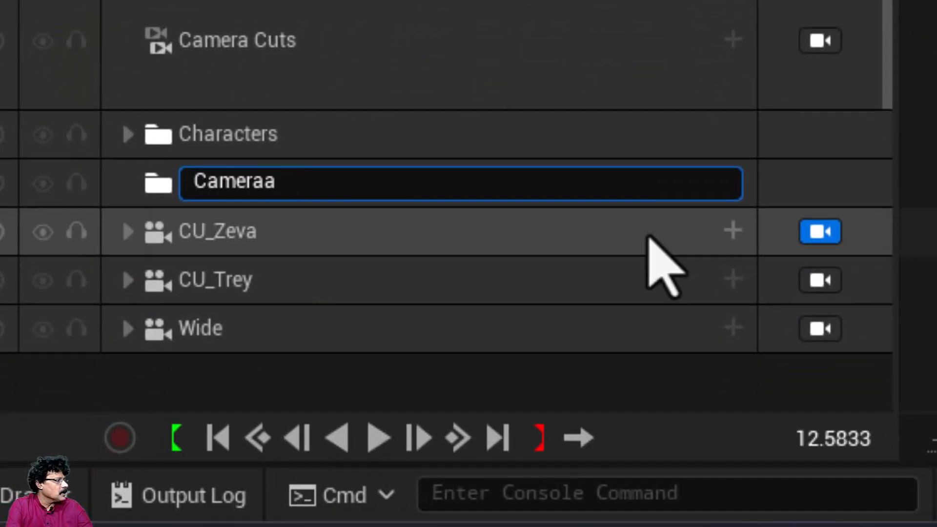
{"action": "key", "text": "BackSpace"}
{"action": "type", "text": "s"}
{"action": "key", "text": "Return"}
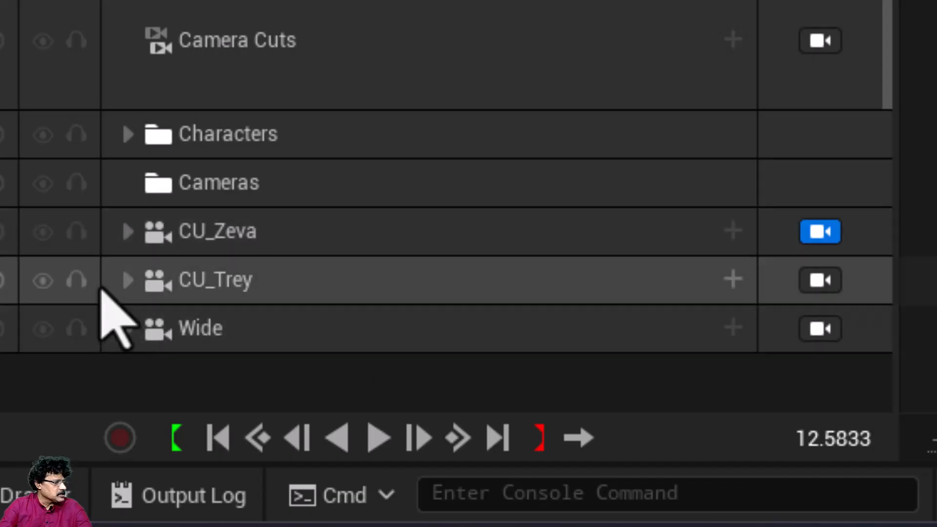
Step: Move the CU_Zeva, CU_Trey and Wide tracks into the Cameras folder and collapse it
{"action": "left_click_drag", "start_coordinate": [166, 232], "coordinate": [199, 184]}
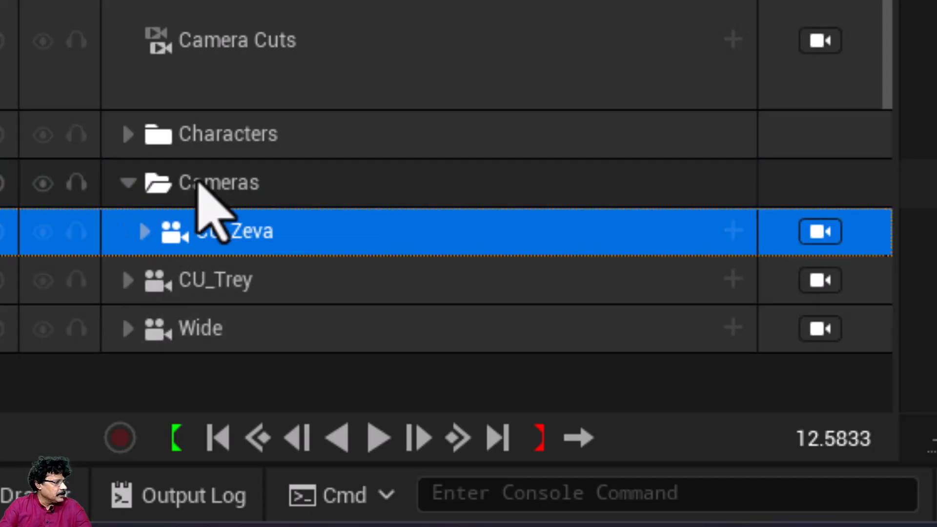
{"action": "left_click_drag", "start_coordinate": [159, 279], "coordinate": [210, 186]}
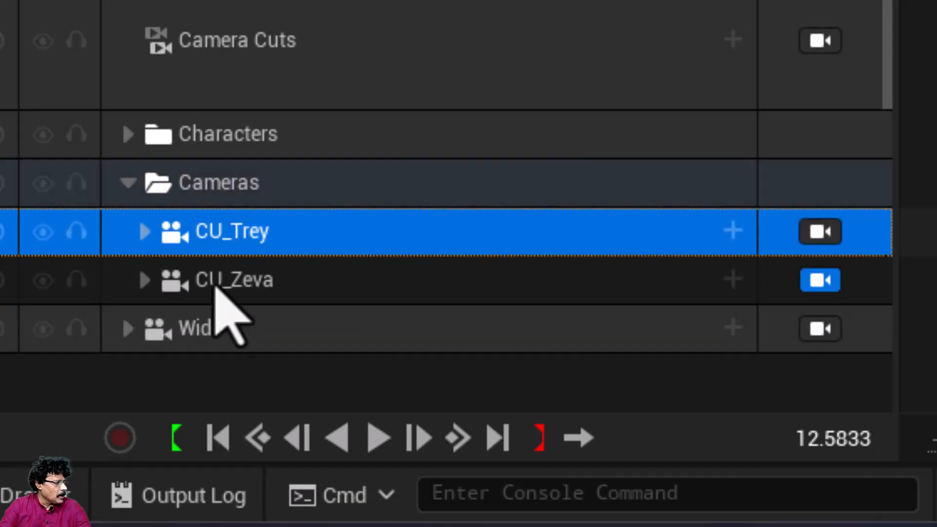
{"action": "left_click_drag", "start_coordinate": [151, 339], "coordinate": [211, 184]}
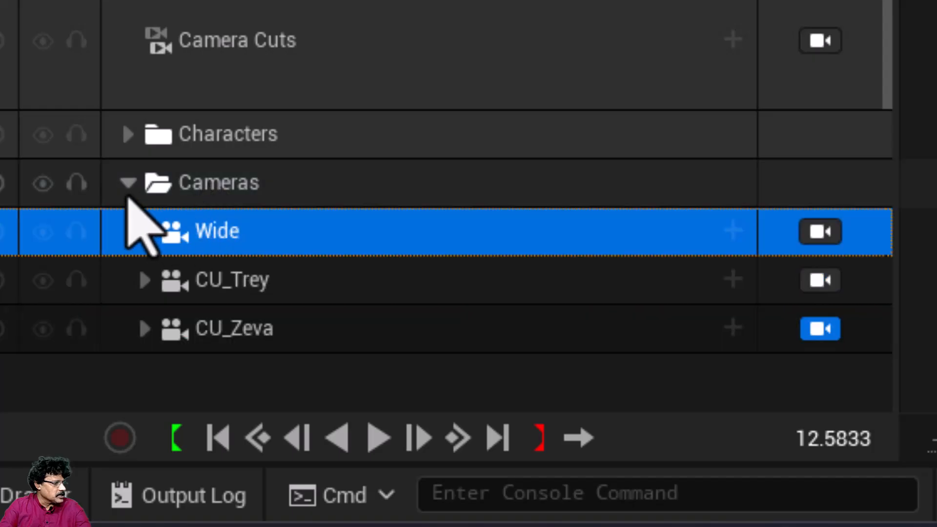
{"action": "left_click", "coordinate": [127, 193]}
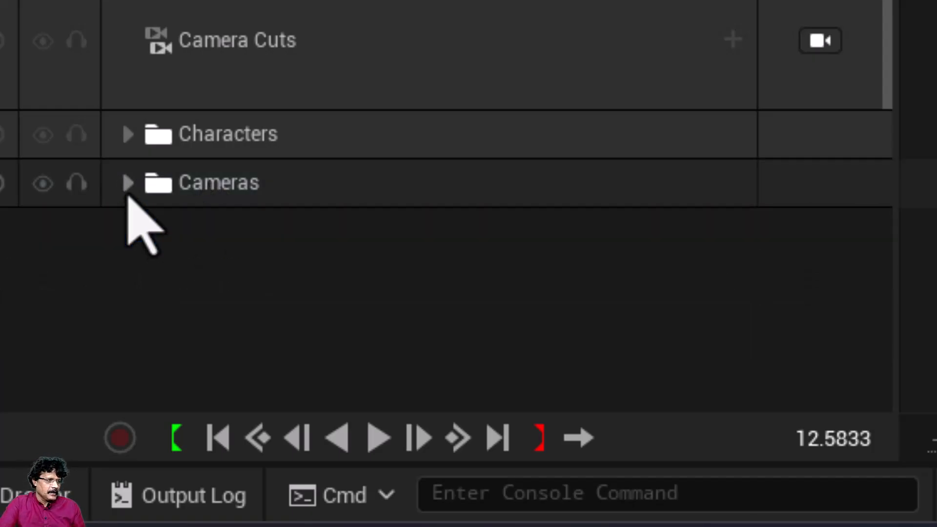
{"action": "left_click", "coordinate": [129, 196]}
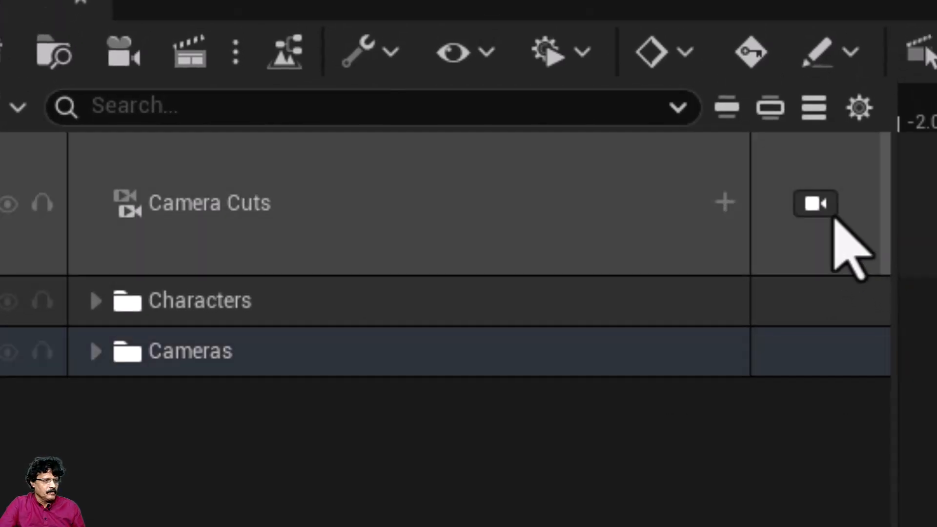
Step: Lock the viewport to Camera Cuts, bring the playhead to 0.125 seconds, and add the existing Wide camera as a cut
{"action": "left_click", "coordinate": [815, 203]}
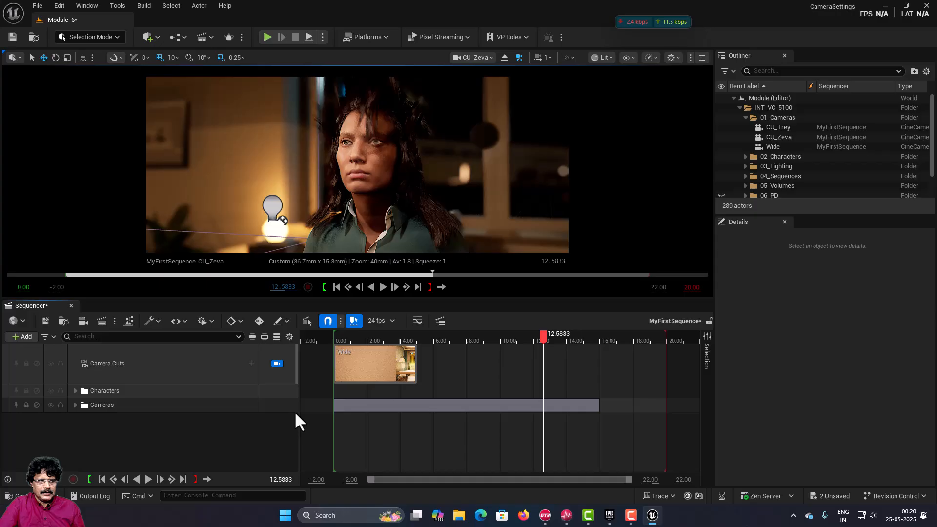
{"action": "left_click", "coordinate": [295, 409]}
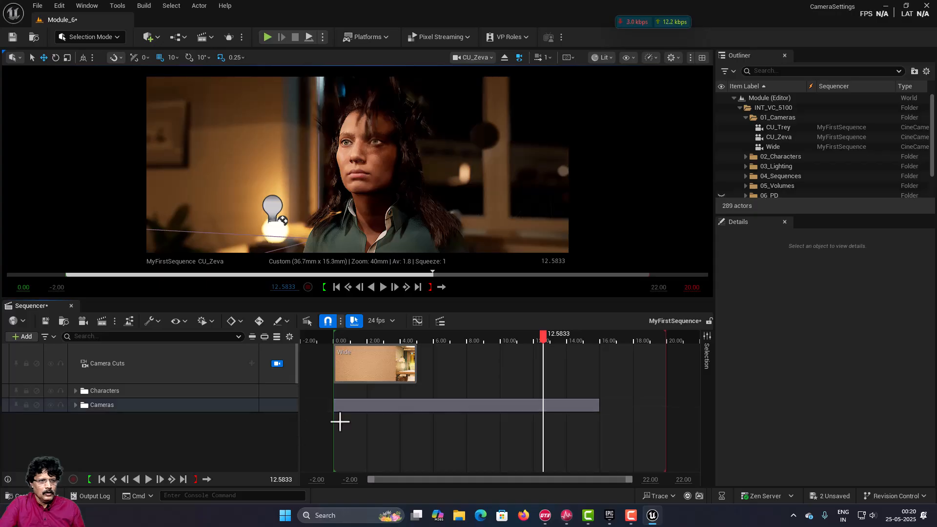
{"action": "left_click", "coordinate": [373, 338]}
{"action": "left_click_drag", "start_coordinate": [370, 341], "coordinate": [336, 350]}
{"action": "left_click", "coordinate": [186, 362]}
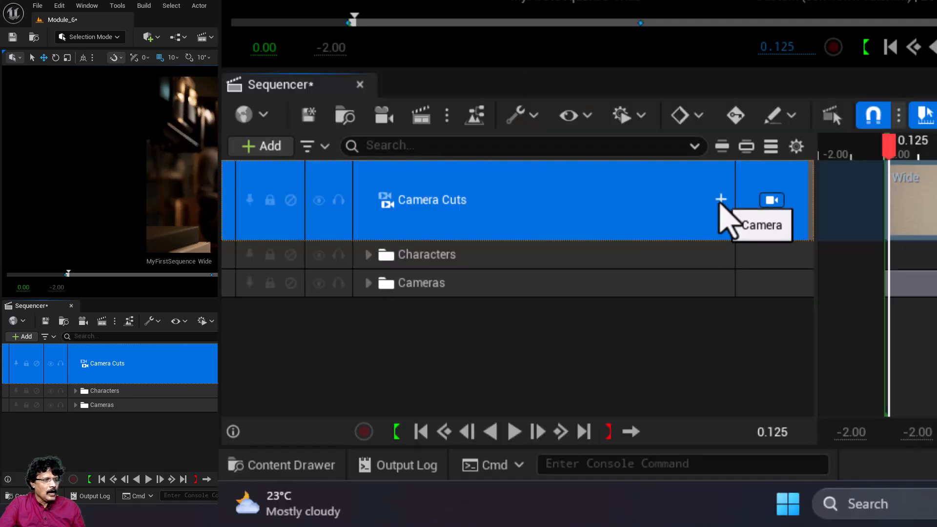
{"action": "left_click", "coordinate": [721, 200]}
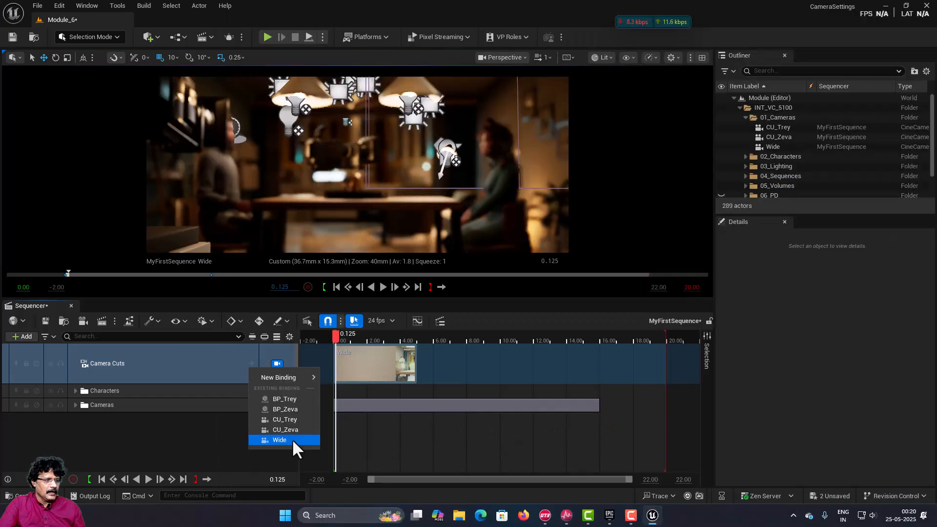
{"action": "left_click", "coordinate": [281, 440]}
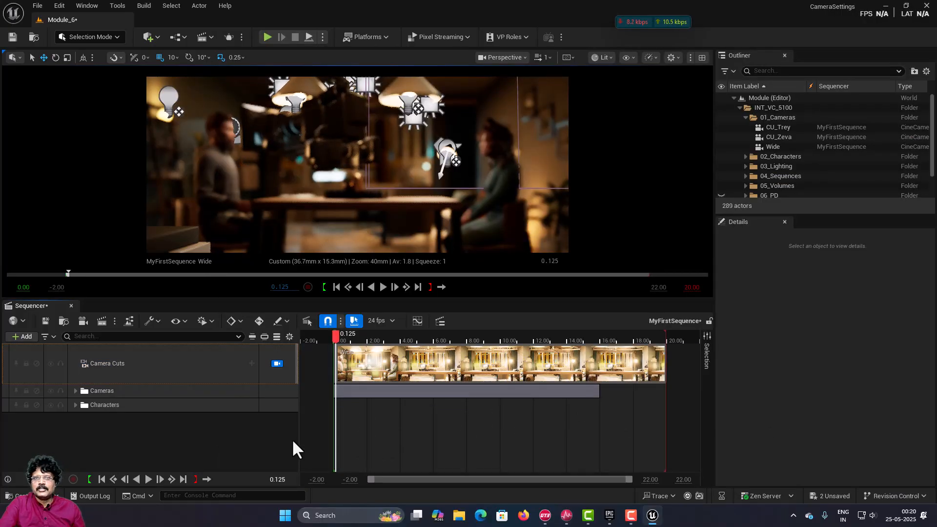
Step: Play the Wide cut past 4 seconds, set the playhead to 4.00, and add the existing CU_Trey camera as a cut there
{"action": "left_click", "coordinate": [383, 287]}
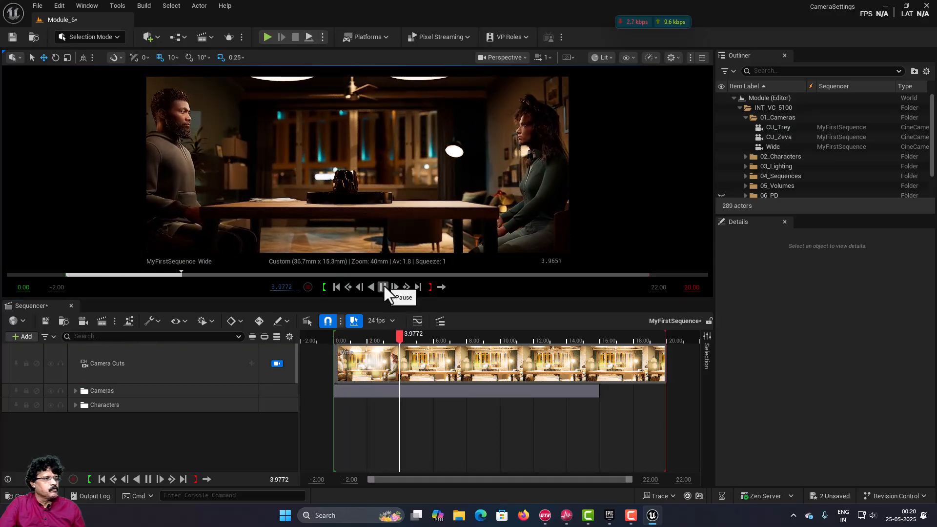
{"action": "left_click", "coordinate": [382, 287]}
{"action": "left_click", "coordinate": [279, 287]}
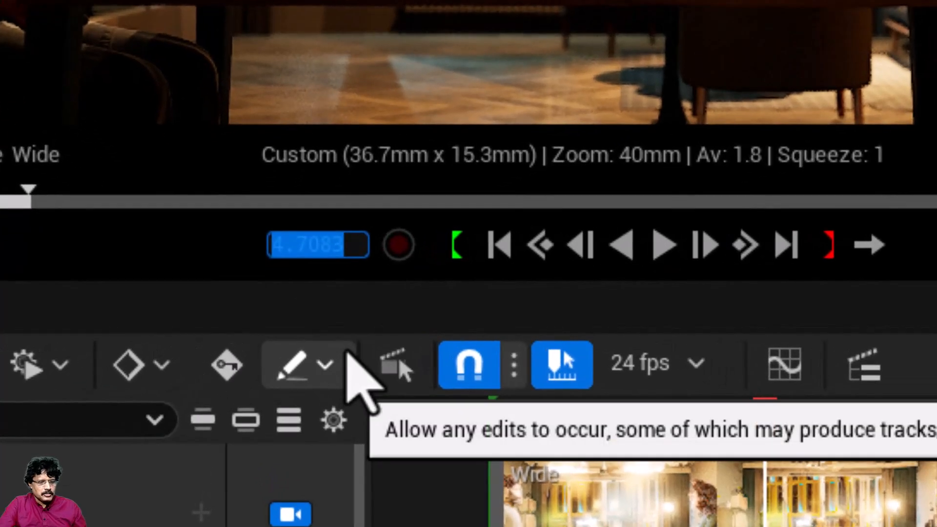
{"action": "type", "text": "4"}
{"action": "key", "text": "Return"}
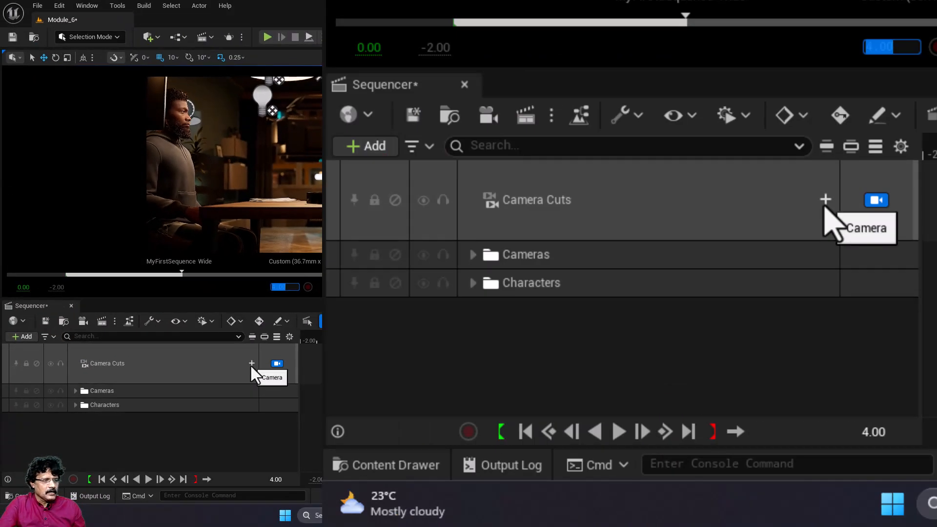
{"action": "left_click", "coordinate": [251, 364]}
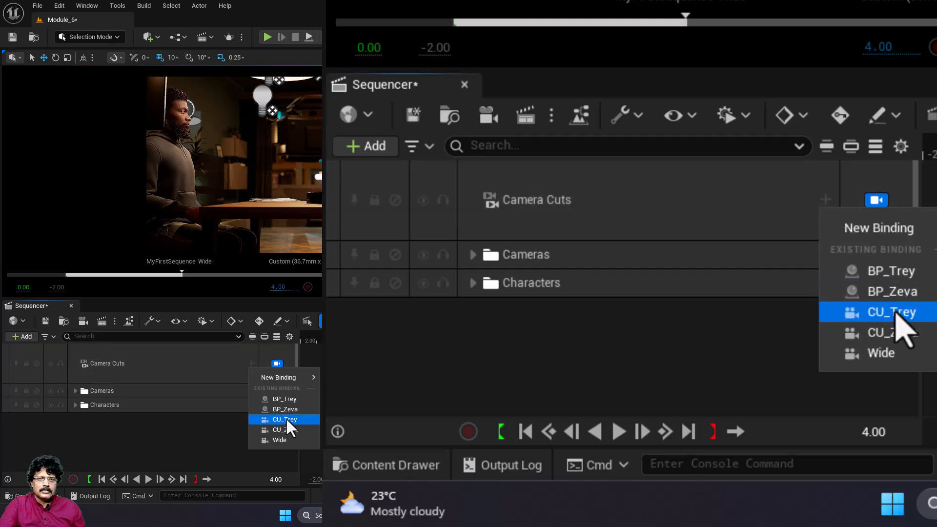
{"action": "left_click", "coordinate": [286, 419]}
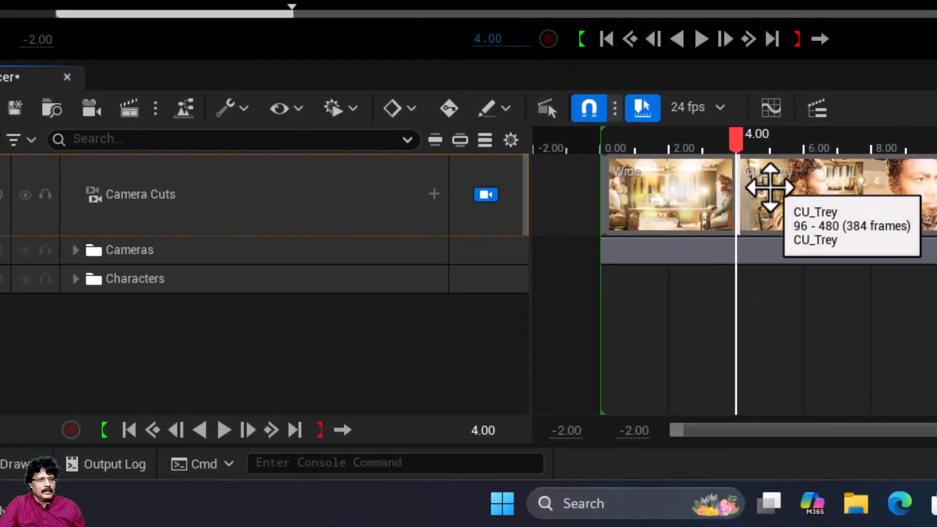
Step: Preview the CU_Trey shot, set the playhead to 10.00, and add the existing CU_Zeva camera as a cut there
{"action": "left_click_drag", "start_coordinate": [741, 142], "coordinate": [699, 144]}
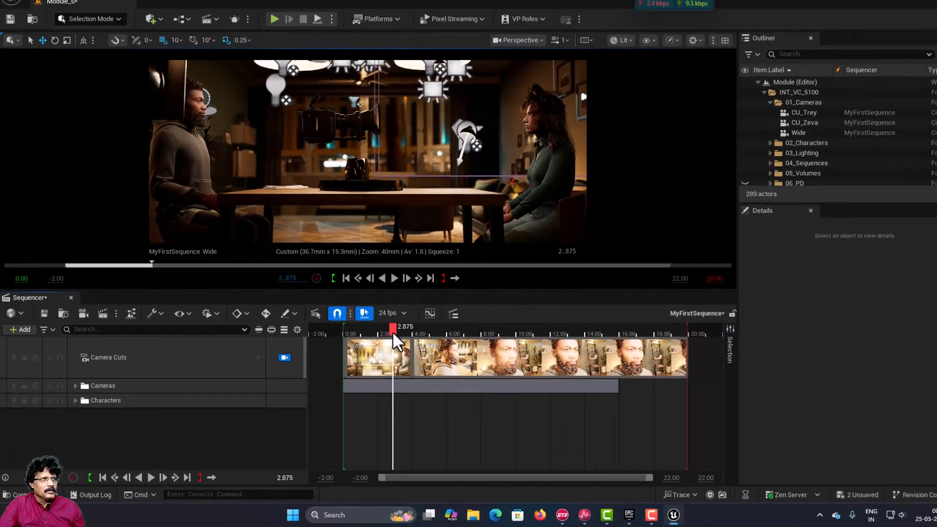
{"action": "left_click_drag", "start_coordinate": [393, 334], "coordinate": [461, 349]}
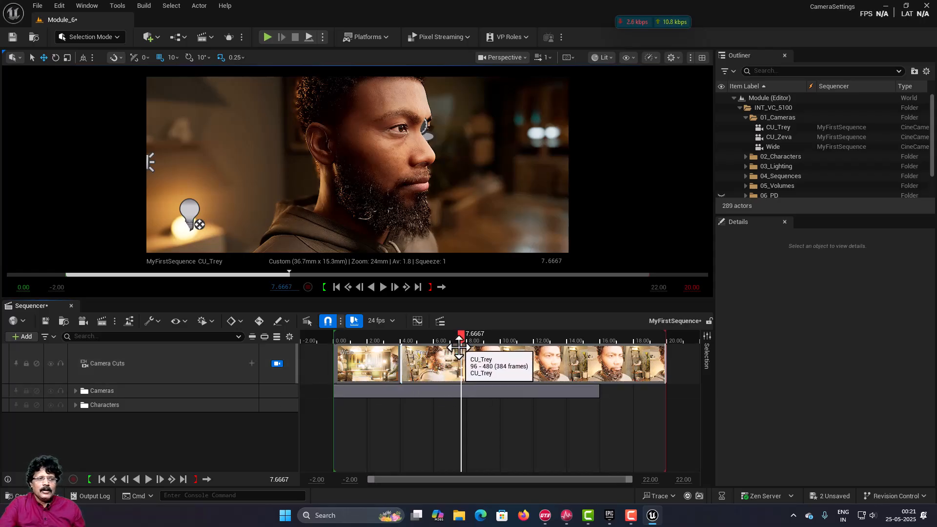
{"action": "left_click_drag", "start_coordinate": [461, 333], "coordinate": [496, 337]}
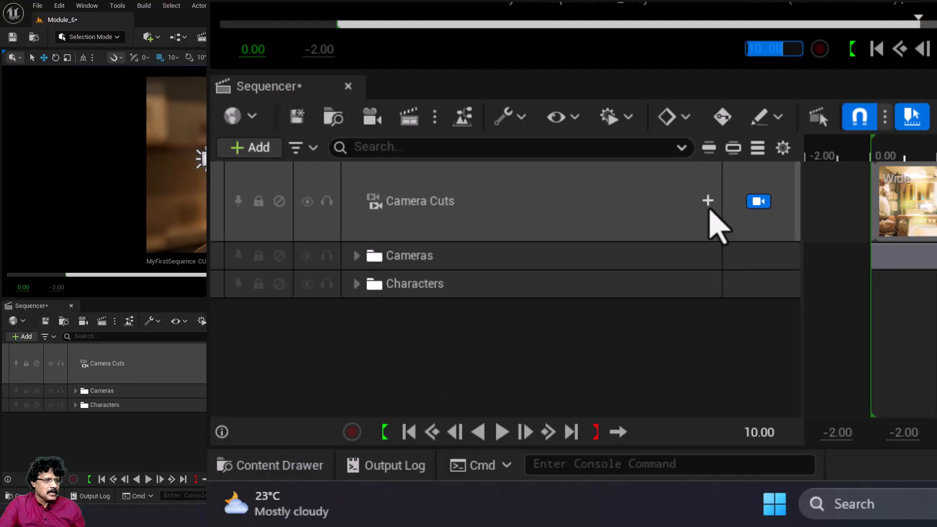
{"action": "left_click", "coordinate": [708, 201]}
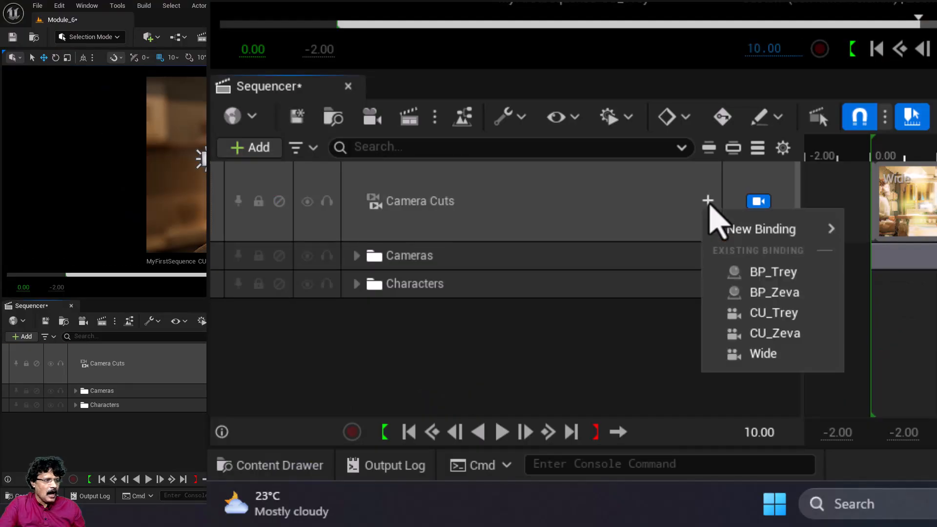
{"action": "left_click", "coordinate": [748, 337]}
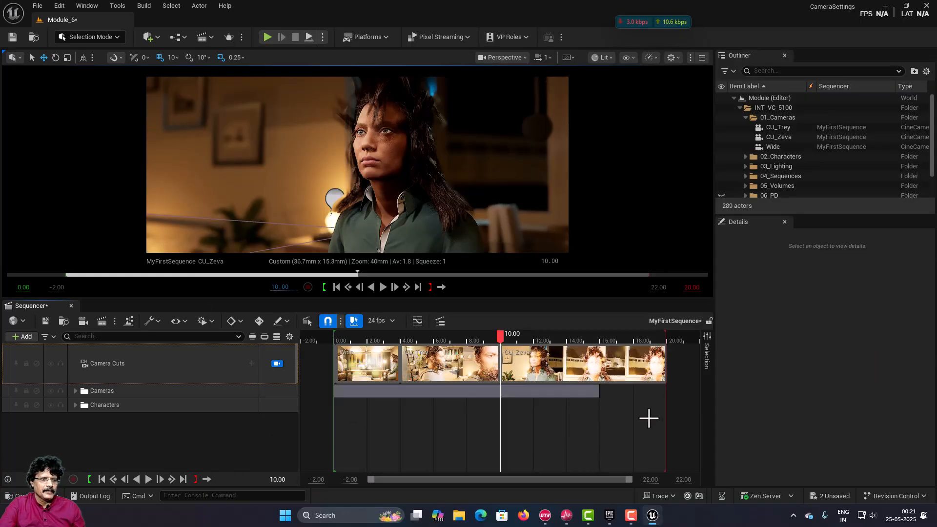
Step: Scrub through the CU_Zeva shot and play the whole sequence from its start to review all three camera cuts
{"action": "left_click_drag", "start_coordinate": [502, 338], "coordinate": [599, 350]}
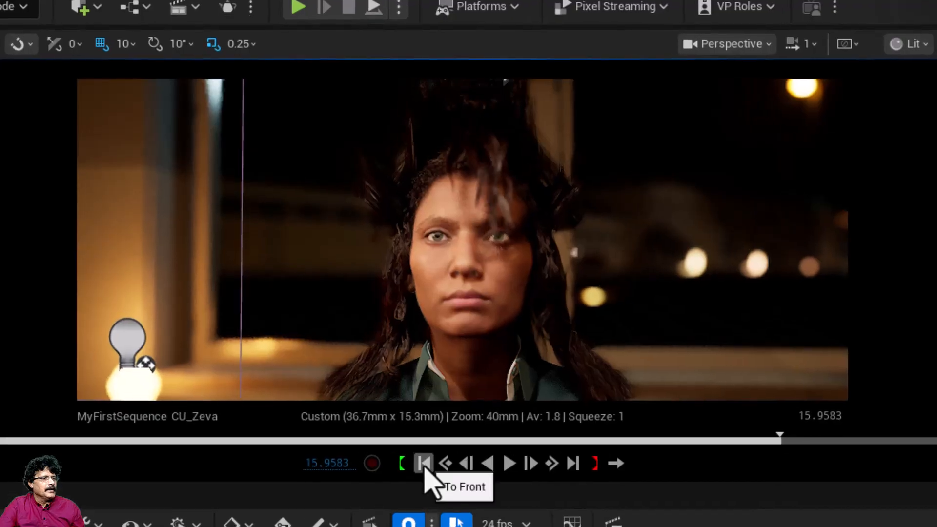
{"action": "left_click", "coordinate": [423, 464]}
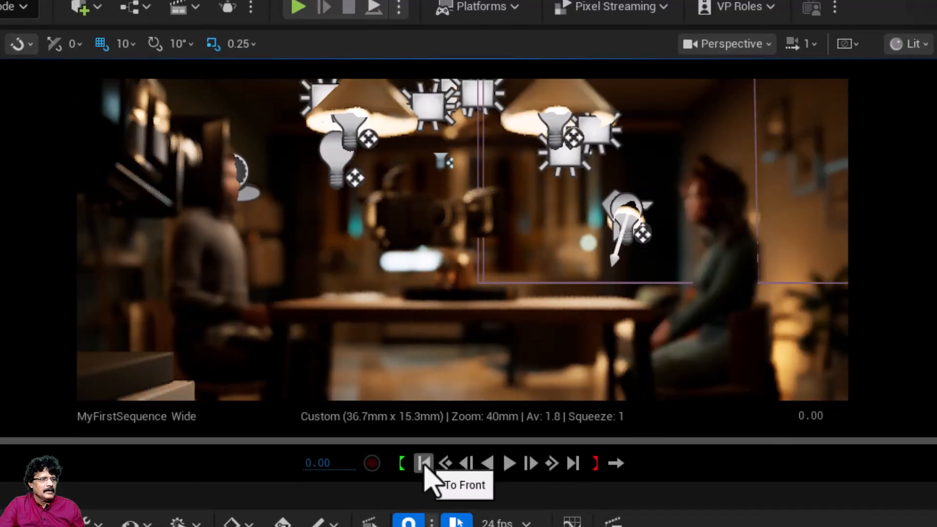
{"action": "left_click", "coordinate": [509, 464]}
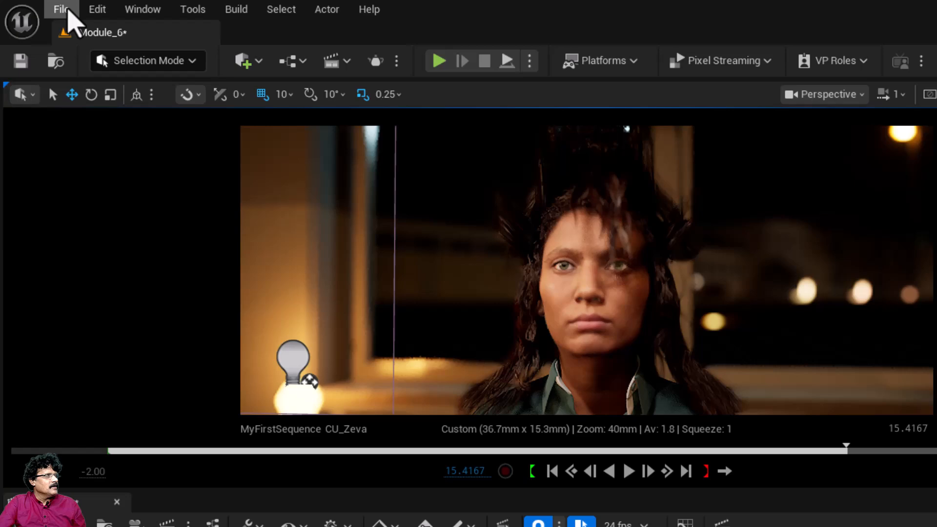
Step: Save all unsaved levels and assets and bring the sequence into the Movie Render Queue
{"action": "left_click", "coordinate": [62, 9]}
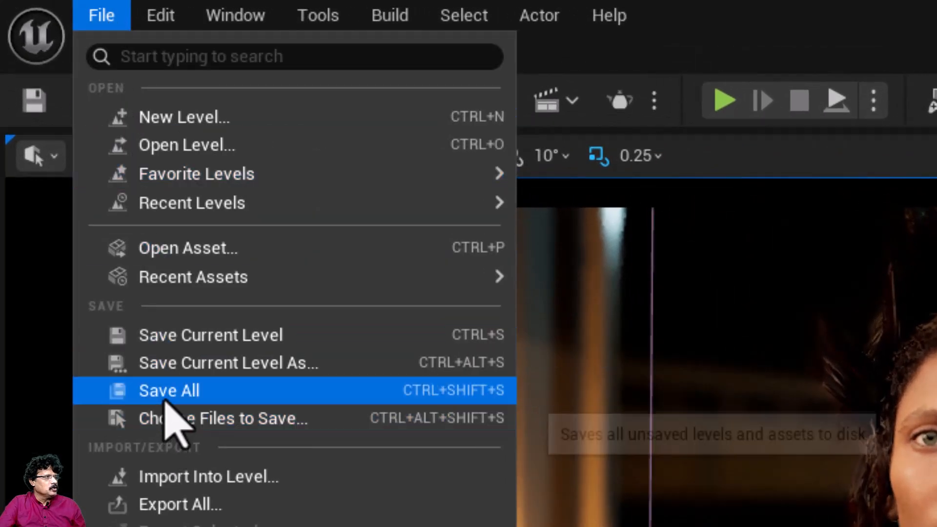
{"action": "left_click", "coordinate": [166, 393]}
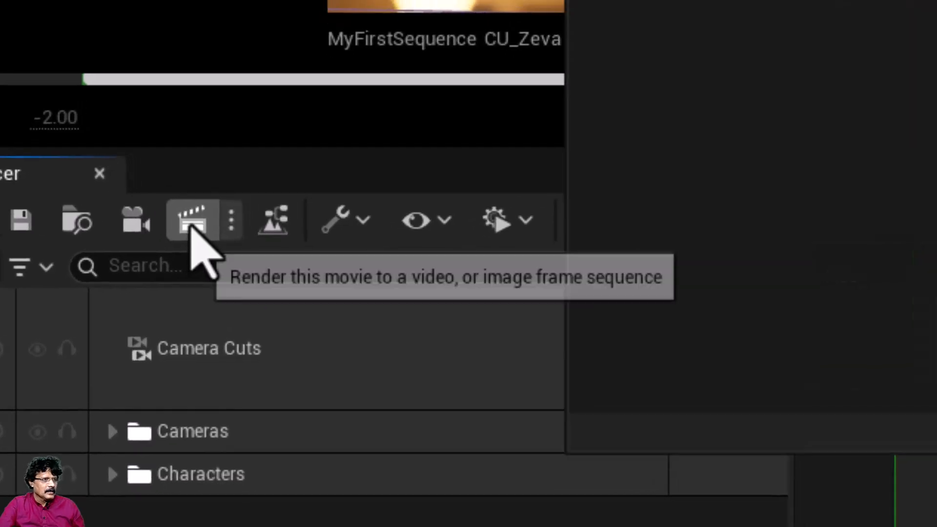
{"action": "left_click", "coordinate": [205, 218]}
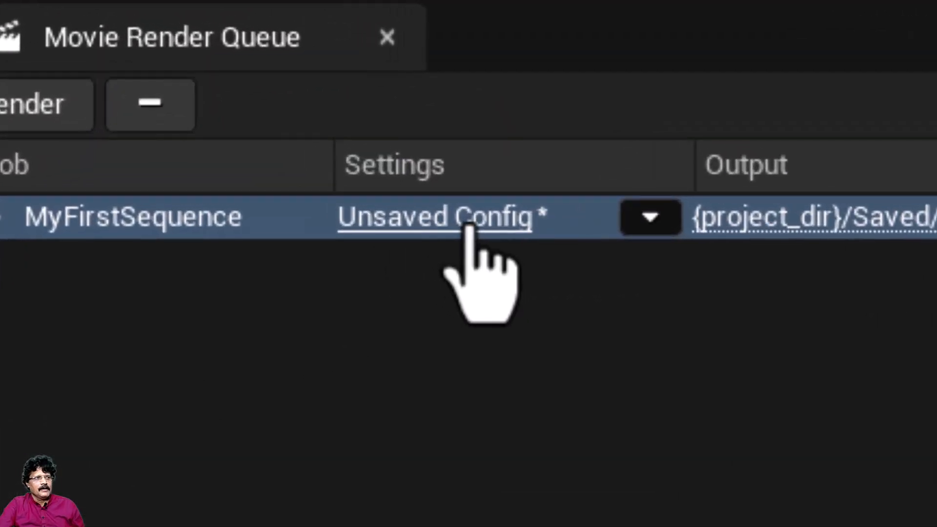
Step: Add an H.264 MP4 [8bit] export to the MyFirstSequence job's settings, accept them, and render the queue locally
{"action": "left_click", "coordinate": [467, 227]}
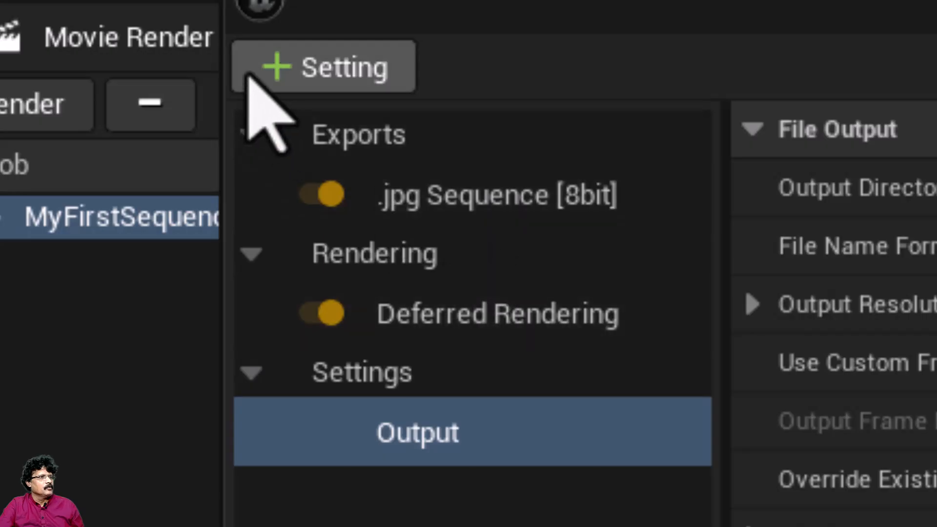
{"action": "left_click", "coordinate": [328, 71]}
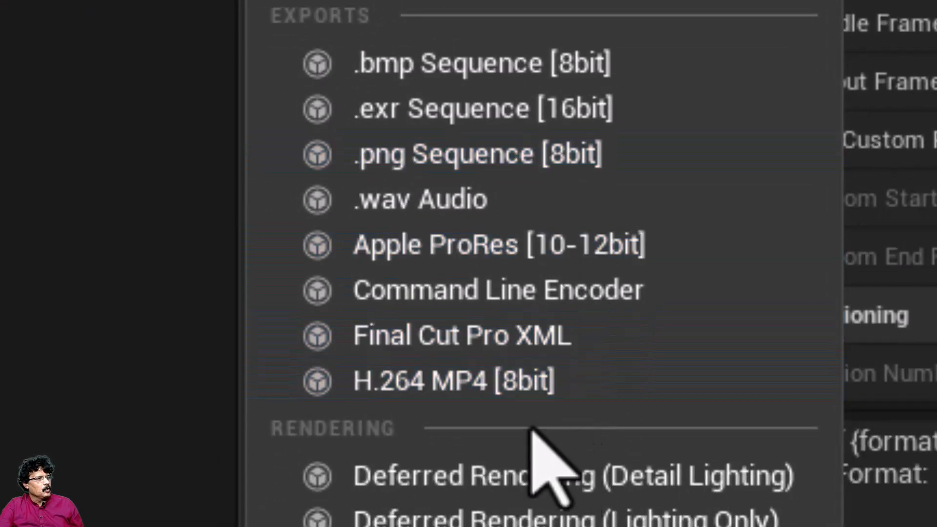
{"action": "left_click", "coordinate": [420, 393]}
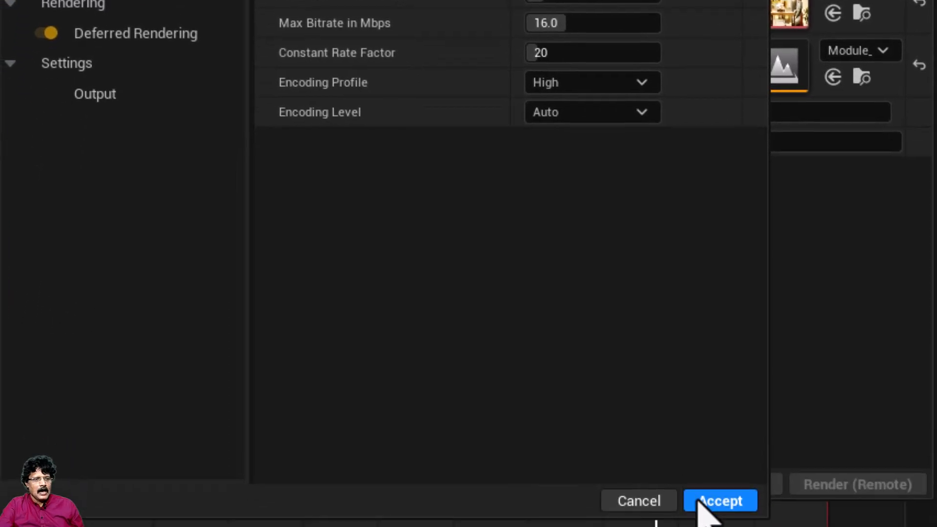
{"action": "left_click", "coordinate": [699, 502]}
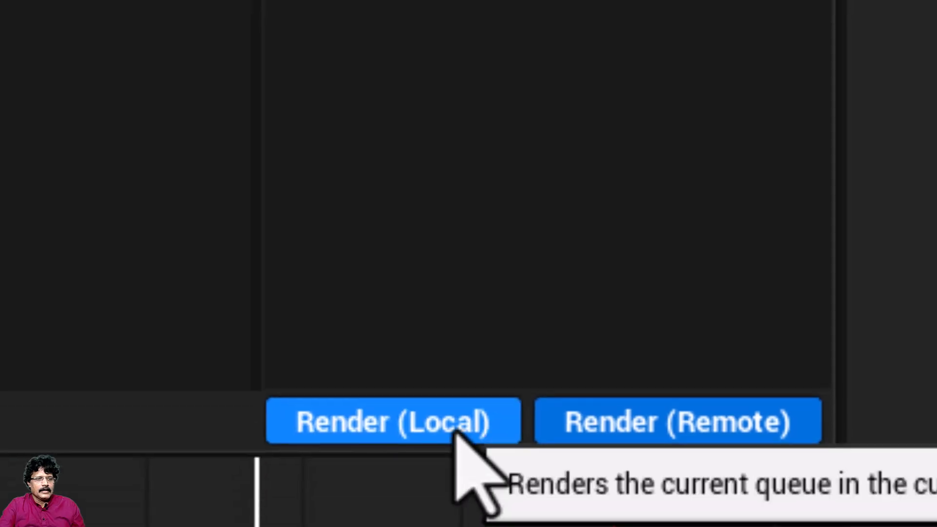
{"action": "left_click", "coordinate": [453, 427]}
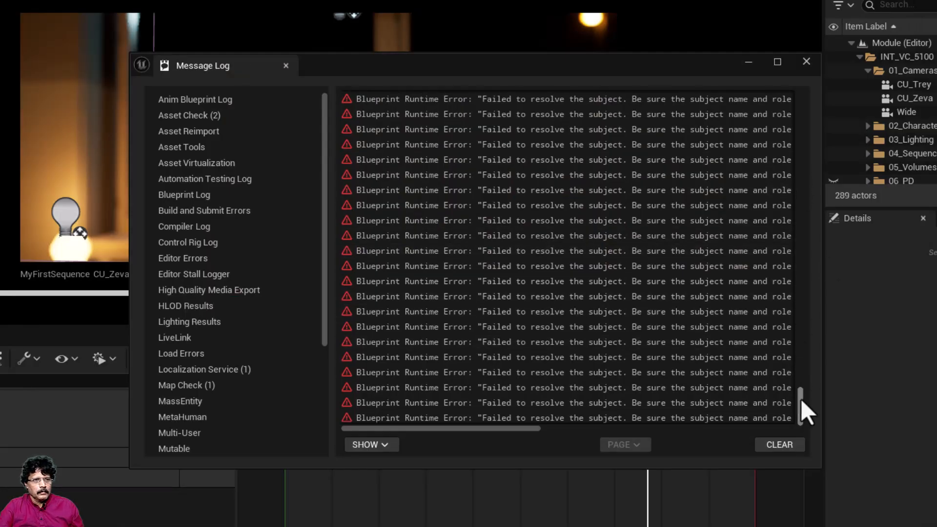
Step: Check the Message Log entries back to the first one, clear them, and close the log and the Movie Render Queue
{"action": "left_click_drag", "start_coordinate": [801, 404], "coordinate": [867, 67]}
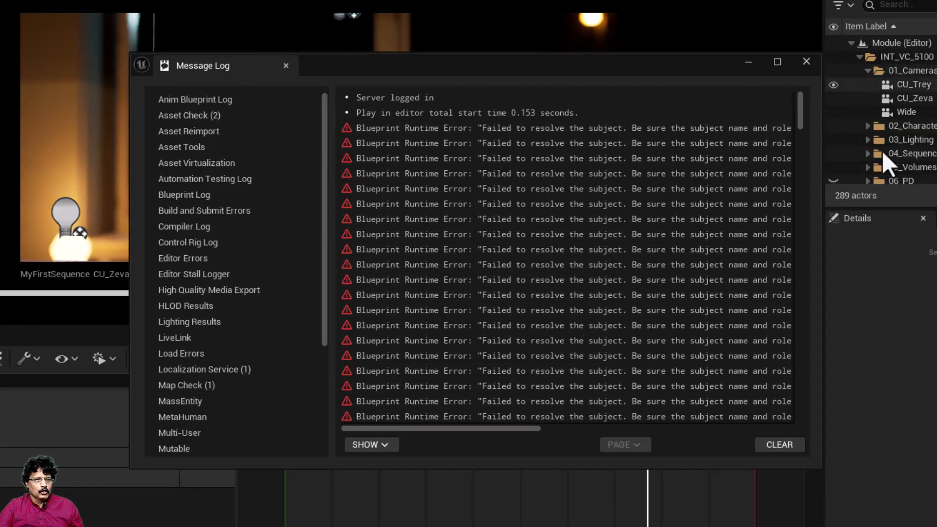
{"action": "left_click", "coordinate": [781, 445]}
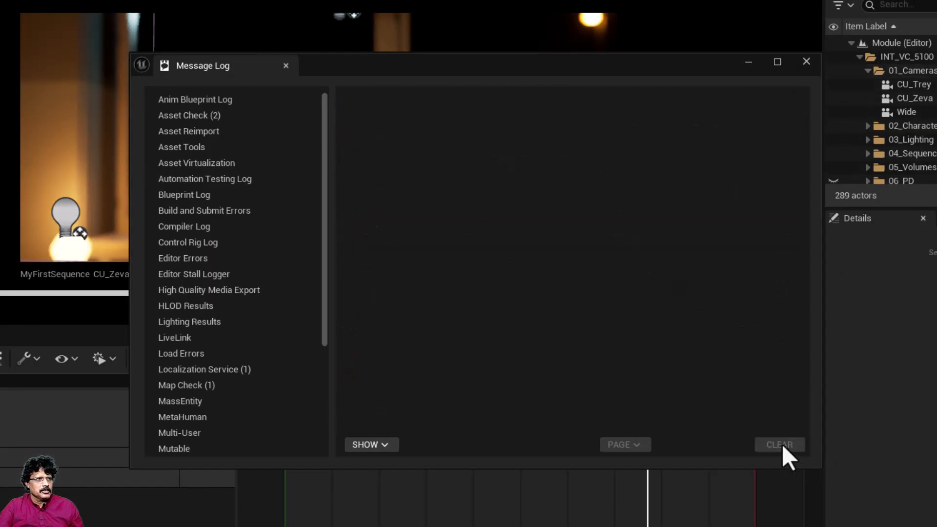
{"action": "left_click", "coordinate": [807, 61]}
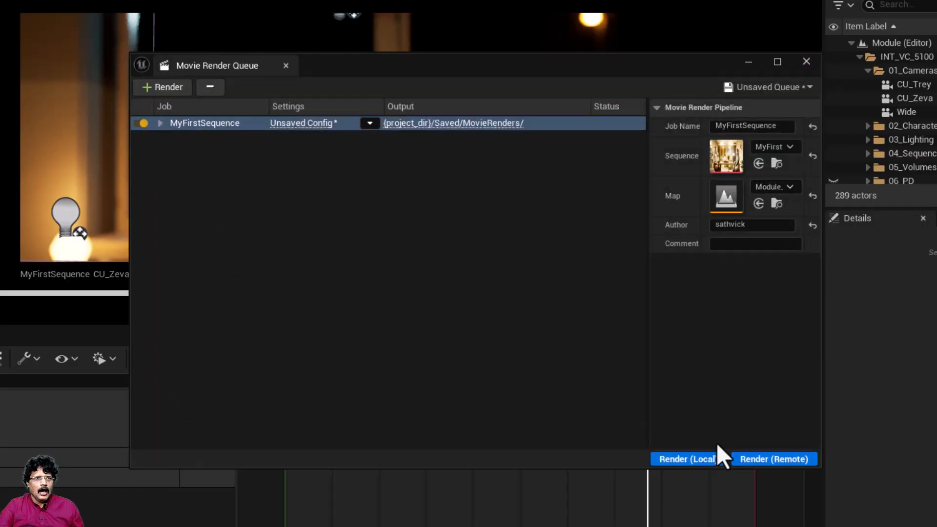
{"action": "left_click", "coordinate": [802, 61]}
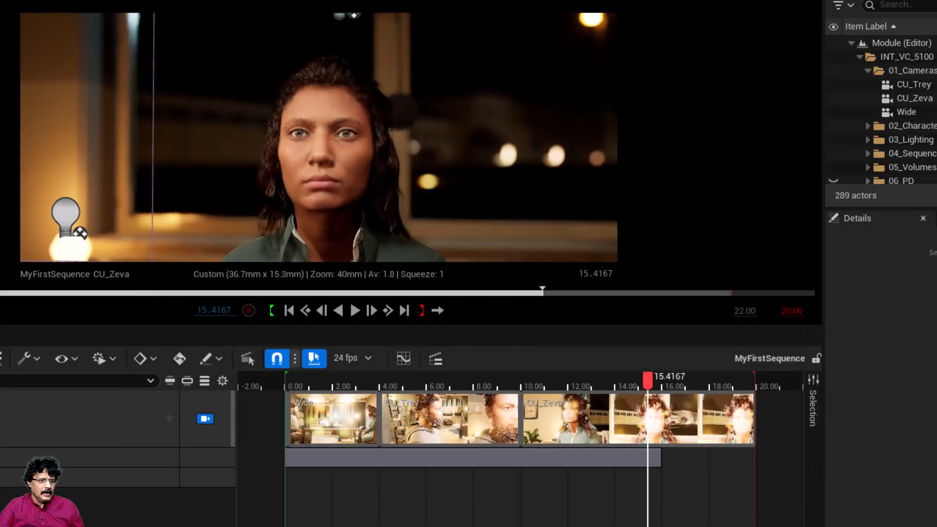
Step: Switch to File Explorer and open the render output folder unreal_projects > CameraSettings > Saved > MovieRenders
{"action": "key", "text": "super+e"}
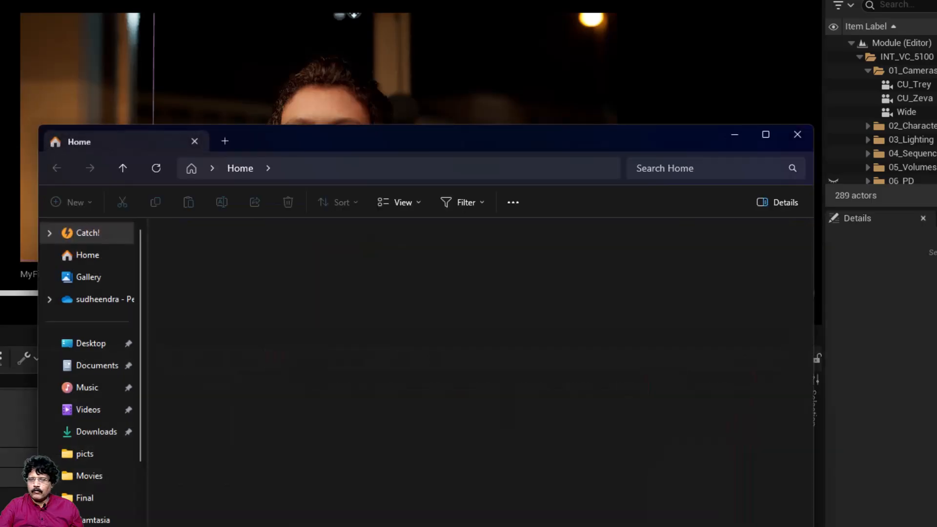
{"action": "scroll", "coordinate": [126, 519], "scroll_direction": "down", "scroll_amount": 3}
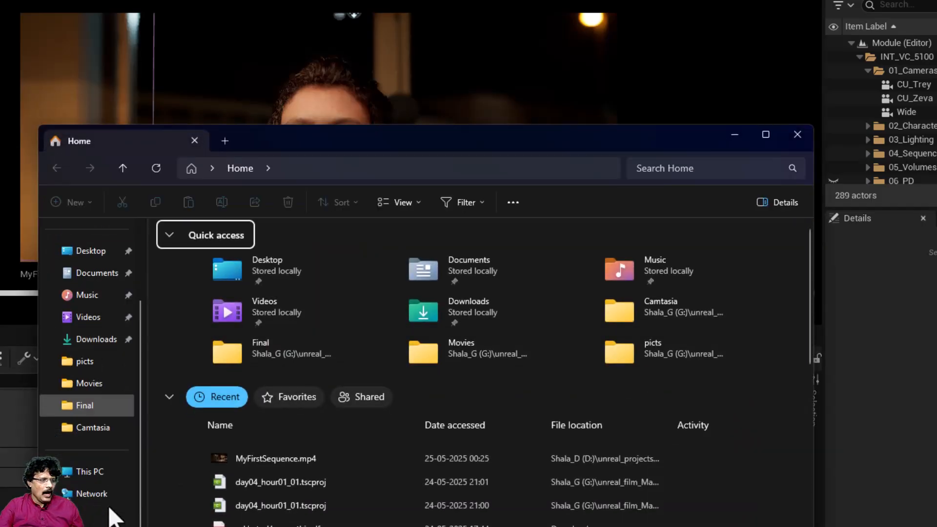
{"action": "left_click", "coordinate": [93, 480]}
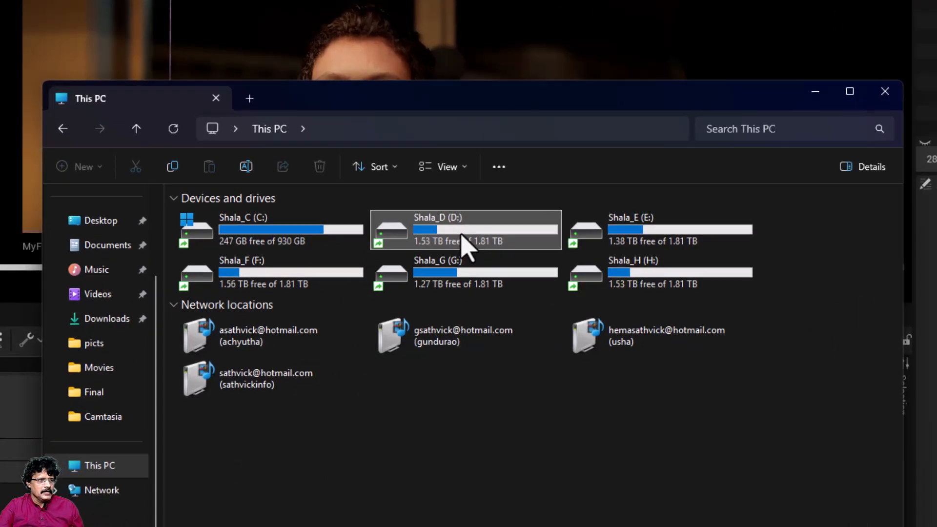
{"action": "double_click", "coordinate": [415, 268]}
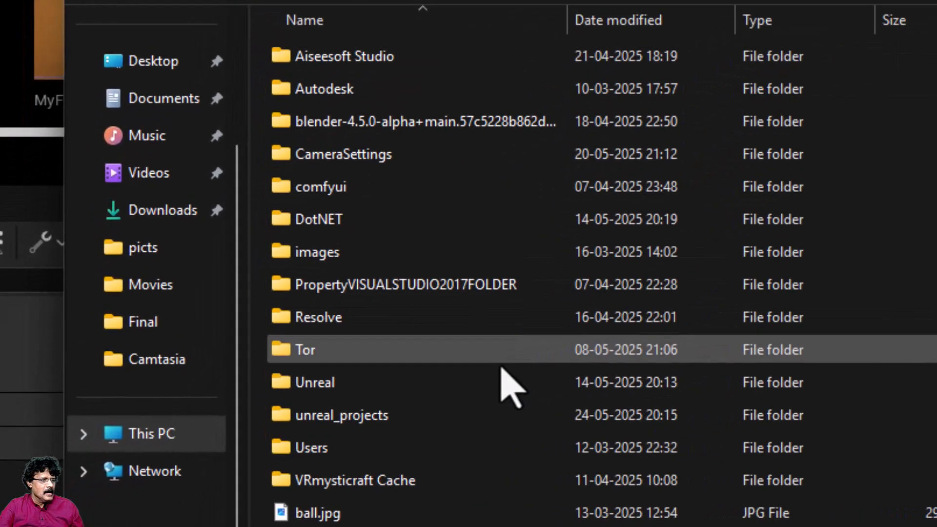
{"action": "double_click", "coordinate": [430, 411]}
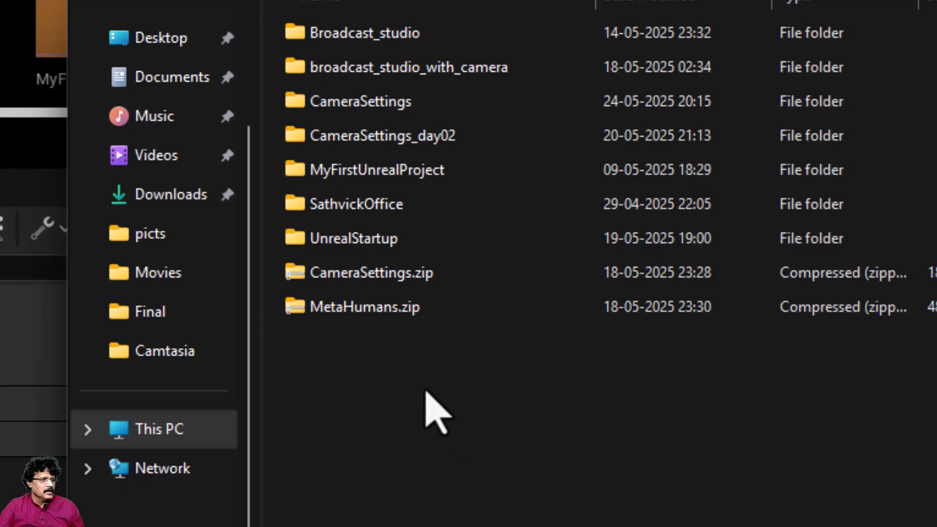
{"action": "double_click", "coordinate": [417, 101]}
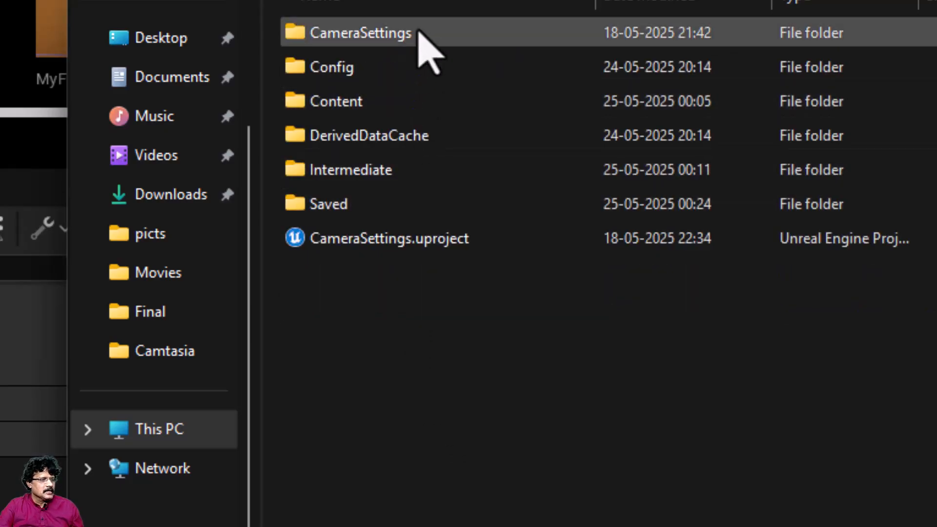
{"action": "double_click", "coordinate": [377, 204]}
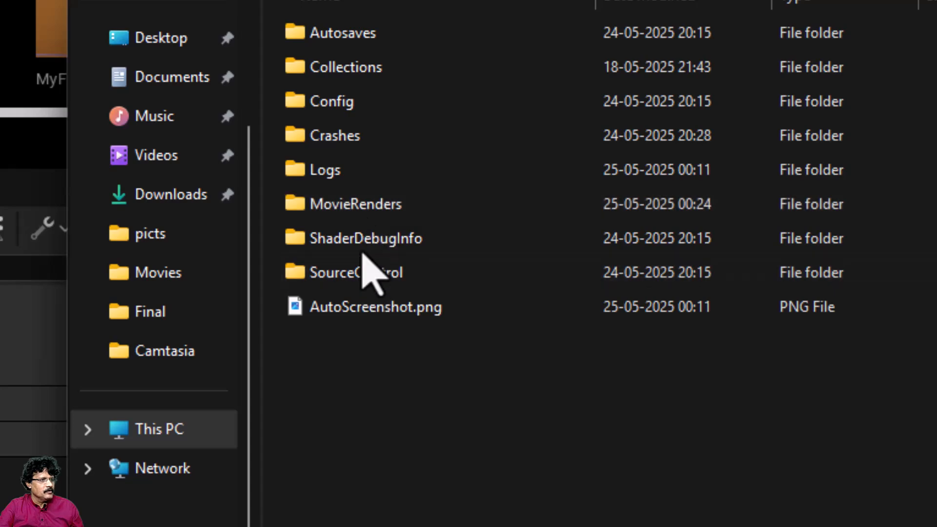
{"action": "double_click", "coordinate": [363, 209]}
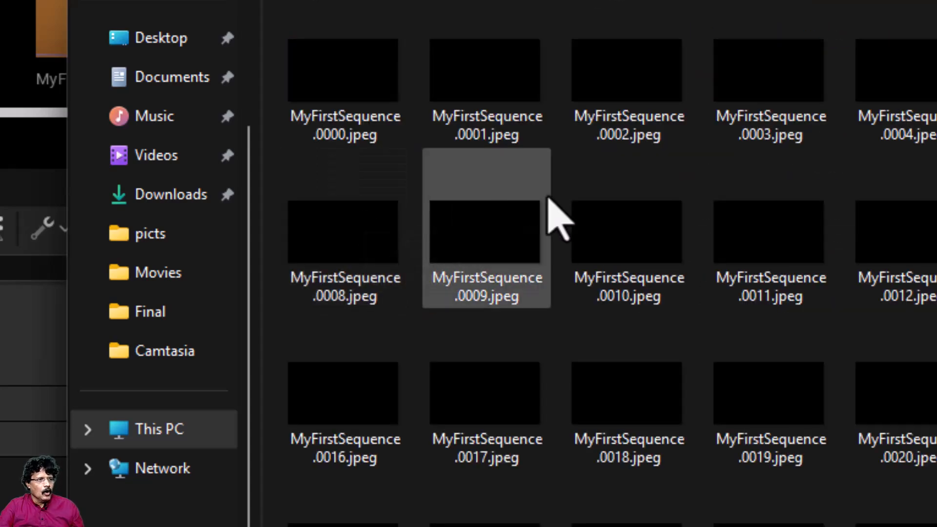
Step: Look through the rendered JPEG frames and open the MyFirstSequence.mp4 video
{"action": "scroll", "coordinate": [558, 210], "scroll_direction": "down", "scroll_amount": 10}
{"action": "scroll", "coordinate": [556, 199], "scroll_direction": "down", "scroll_amount": 20}
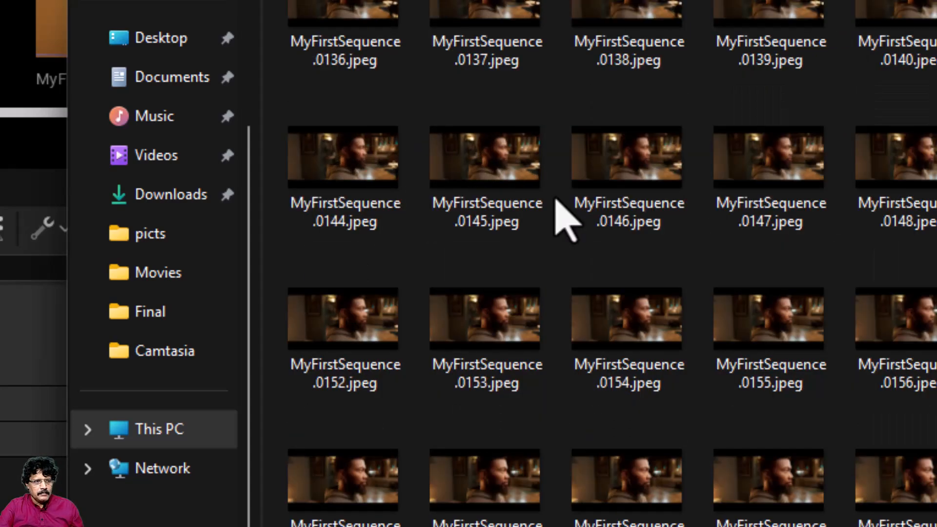
{"action": "scroll", "coordinate": [557, 200], "scroll_direction": "down", "scroll_amount": 12}
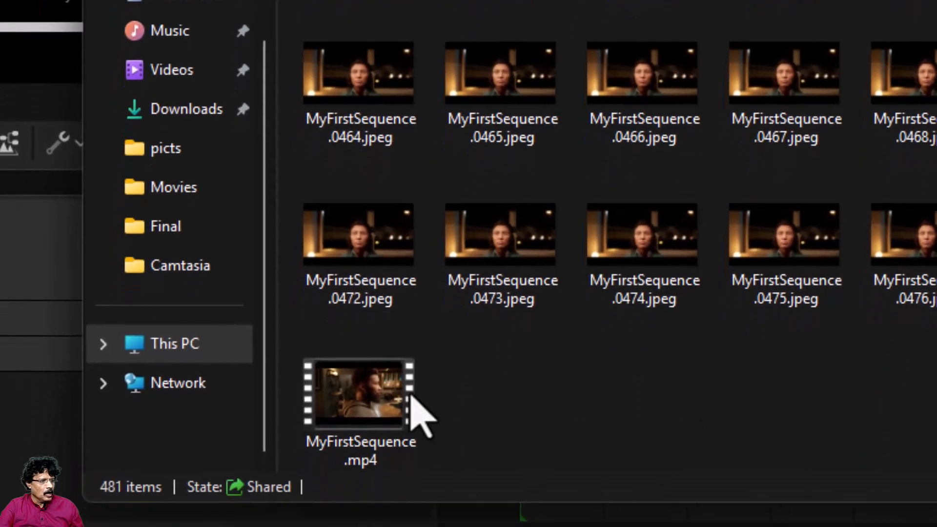
{"action": "left_click", "coordinate": [381, 408]}
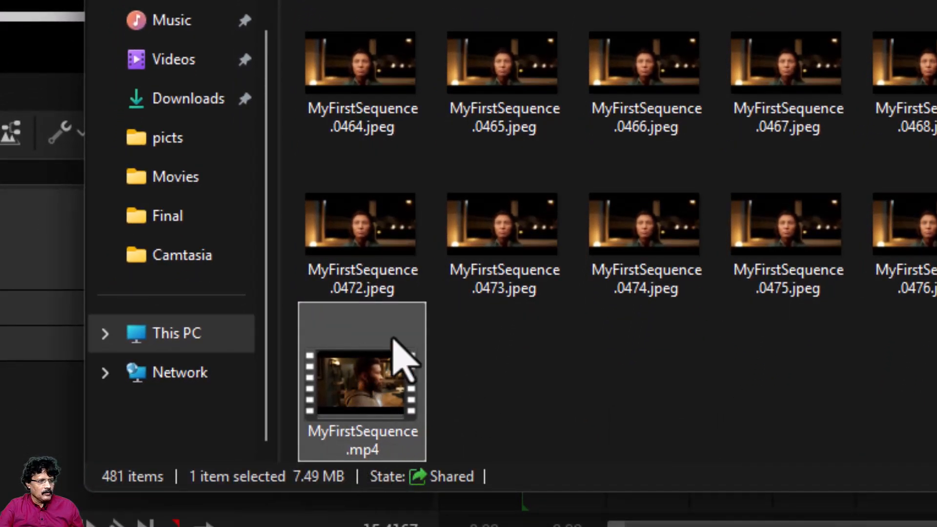
{"action": "right_click", "coordinate": [363, 420]}
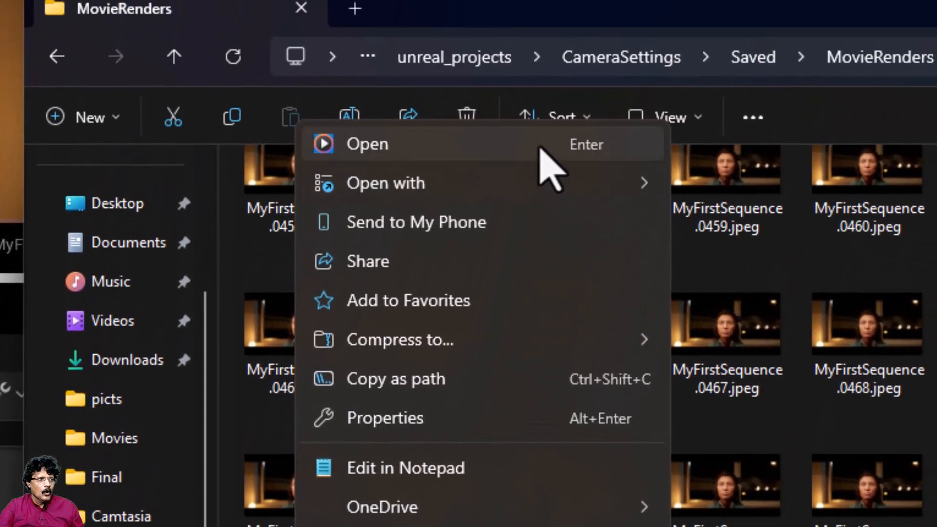
{"action": "left_click", "coordinate": [540, 140]}
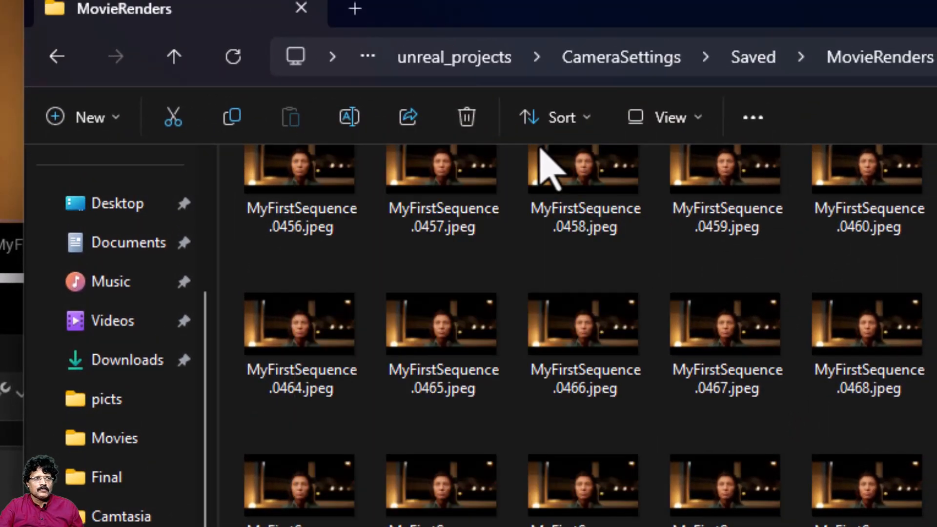